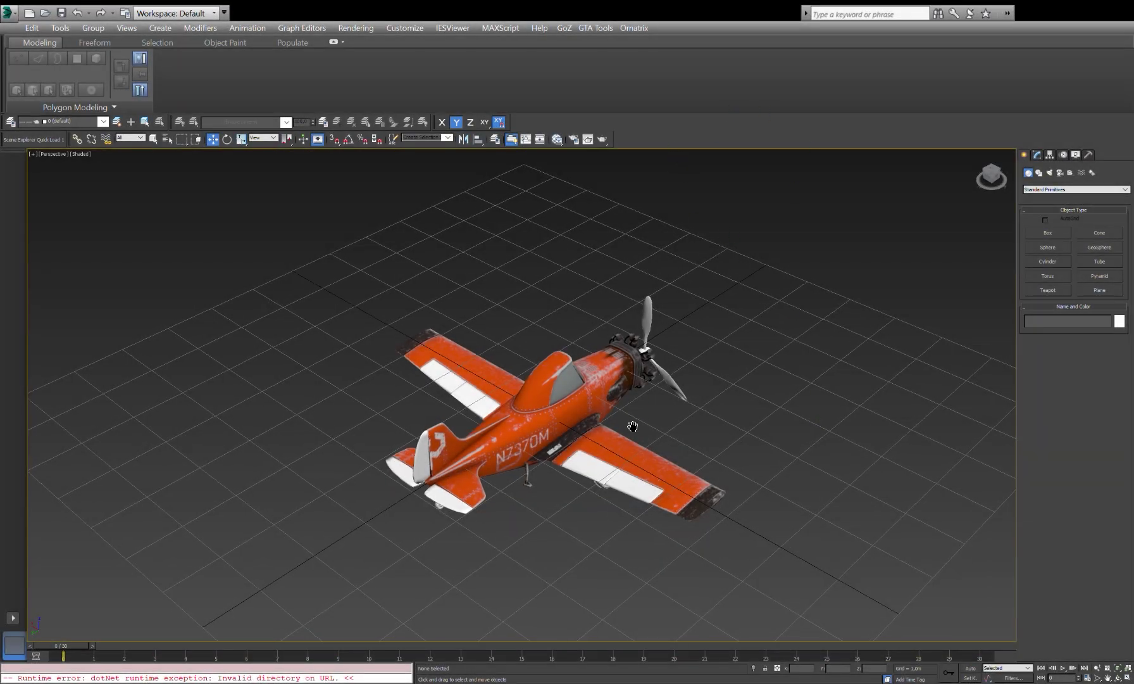
Step: Select the orange right wing and open its Modify panel
alt+middle_drag(628, 419, 595, 450)
scroll(554, 420, up, 10)
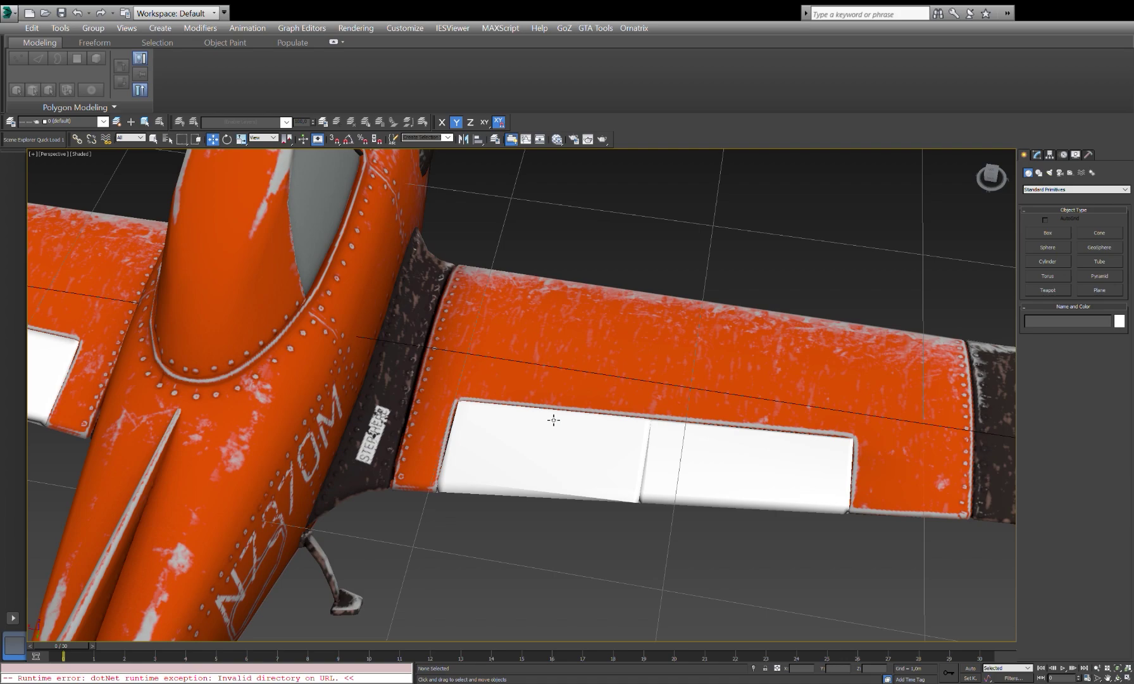
click(621, 358)
alt+middle_drag(621, 358, 779, 315)
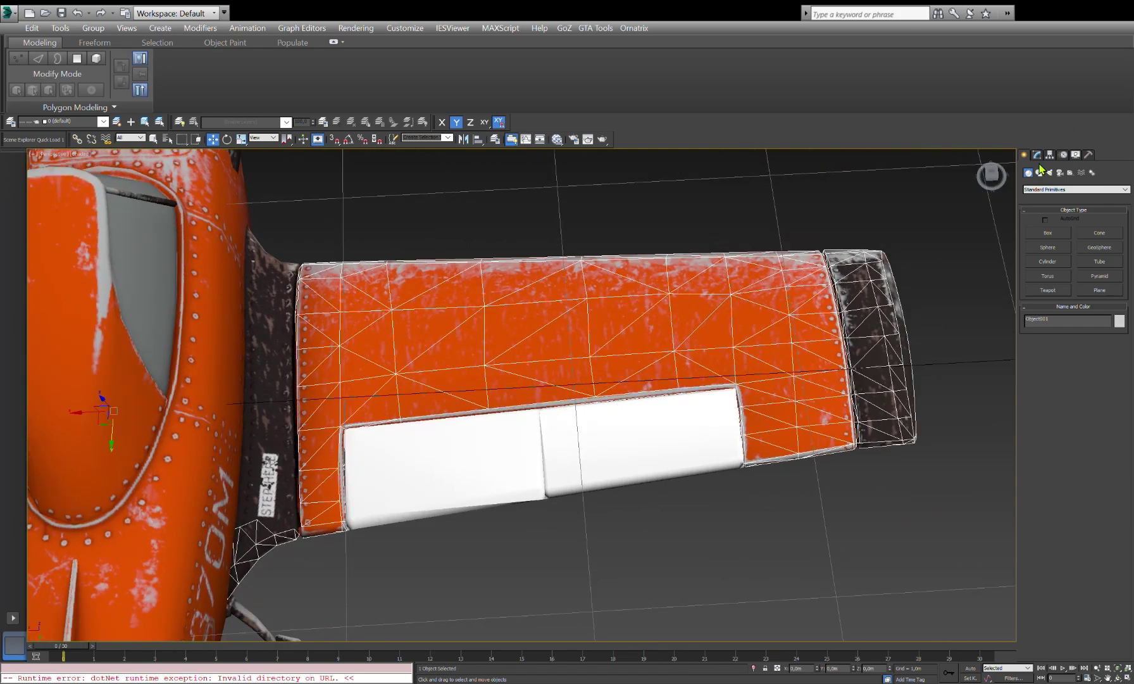
click(1037, 154)
Step: At Edge level, turn on see-through display and inspect the wing's edges
key(2)
key(ctrl+a)
key(alt+x)
mouse_move(362, 228)
alt+middle_down()
mouse_move(595, 227)
mouse_move(565, 322)
alt+middle_up()
scroll(564, 321, down, 5)
mouse_move(470, 410)
alt+middle_down()
mouse_move(462, 402)
mouse_move(418, 456)
mouse_move(567, 471)
mouse_move(372, 385)
mouse_move(398, 357)
mouse_move(537, 405)
mouse_move(643, 398)
mouse_move(611, 437)
mouse_move(463, 430)
mouse_move(575, 498)
mouse_move(704, 468)
mouse_move(340, 368)
mouse_move(532, 517)
alt+middle_up()
key(ctrl+d)
scroll(605, 473, down, 5)
Step: Select a vertical edge on the wing and view it from the top
key(p)
scroll(532, 517, up, 5)
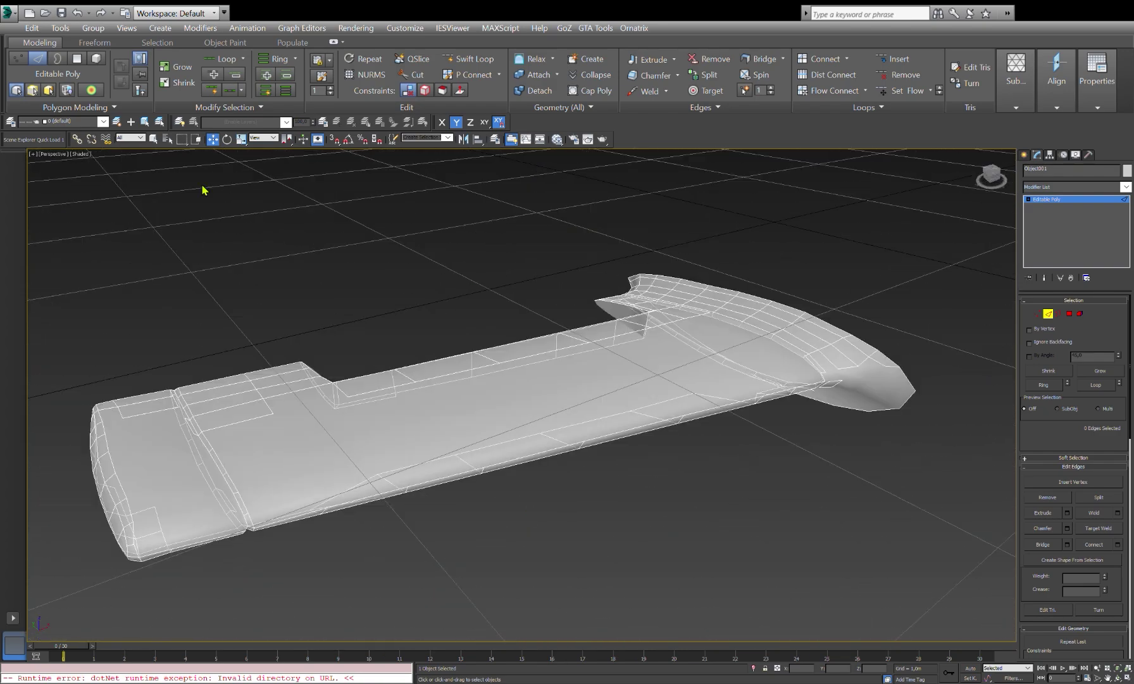
click(309, 370)
key(t)
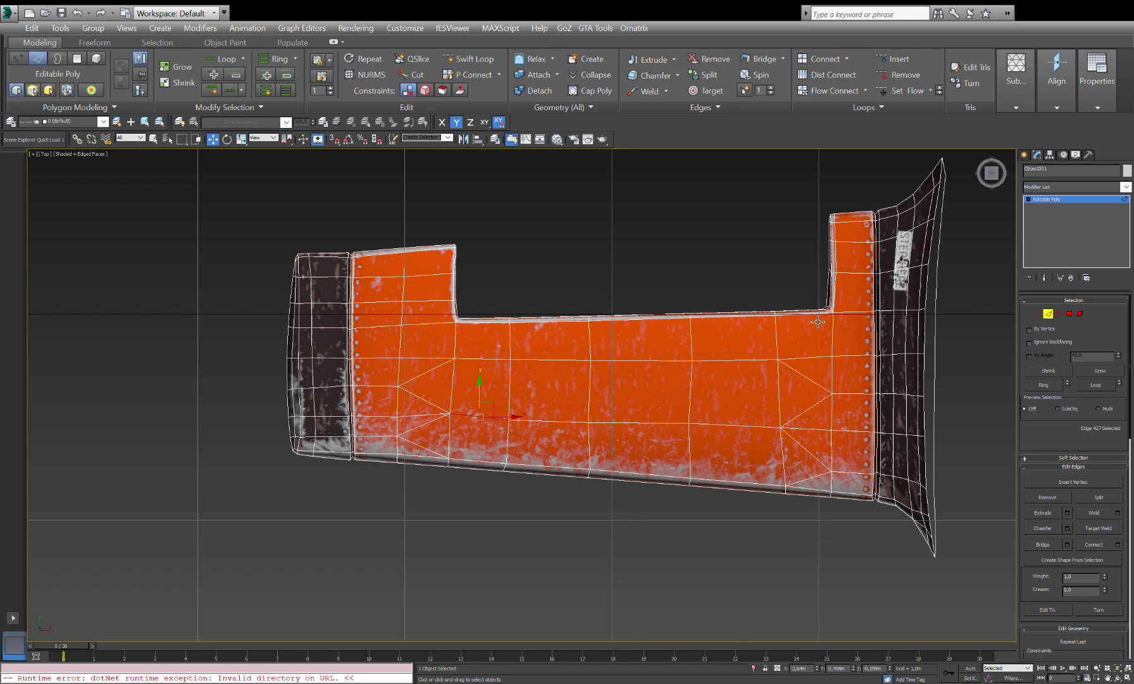
alt+middle_drag(818, 321, 697, 342)
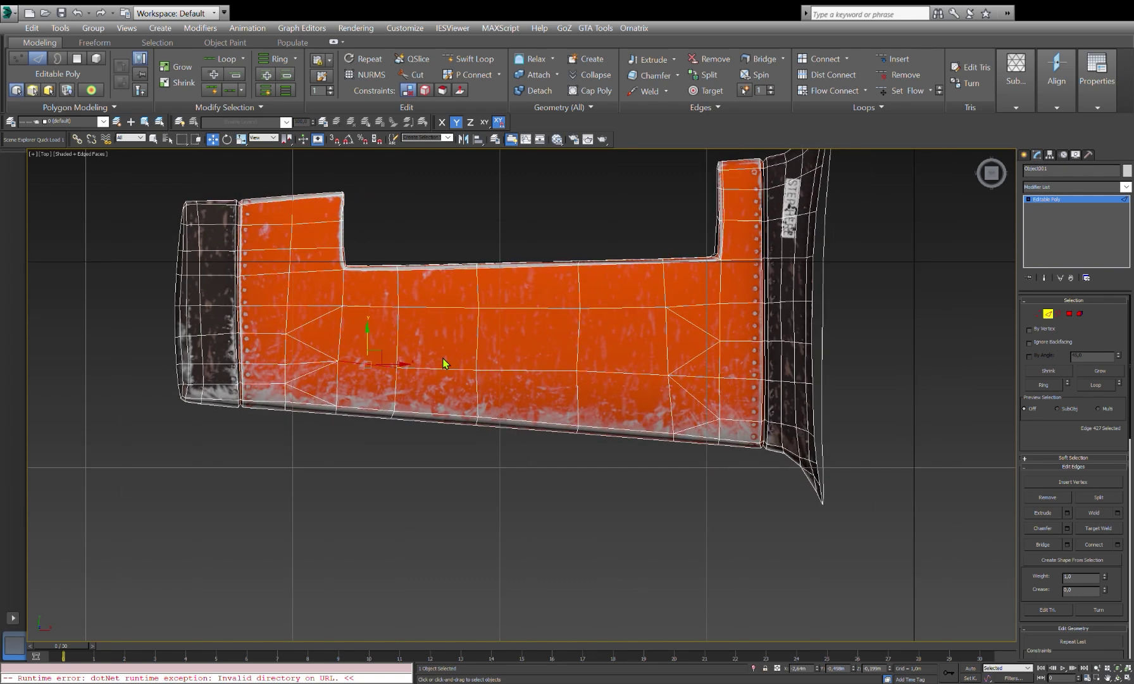
scroll(570, 355, up, 5)
scroll(1074, 443, down, 2)
mouse_move(443, 329)
middle_down()
mouse_move(400, 339)
mouse_move(396, 364)
middle_up()
scroll(1077, 506, down, 3)
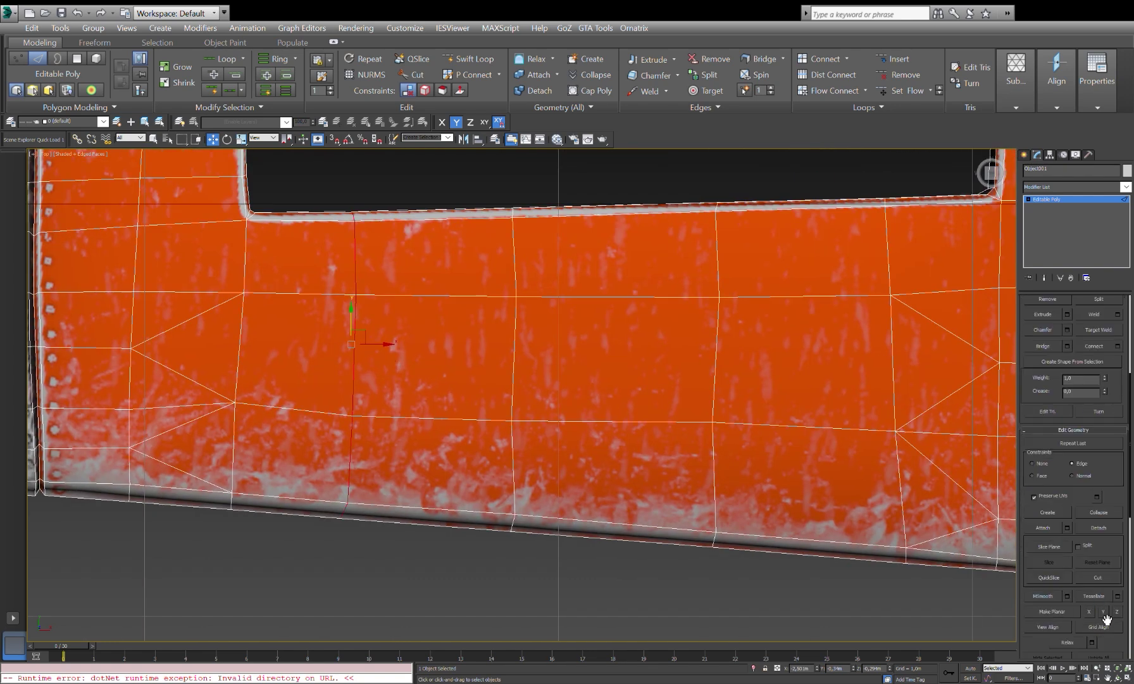
Step: Step through the neighbouring vertical edges, undoing back to an earlier one
click(515, 353)
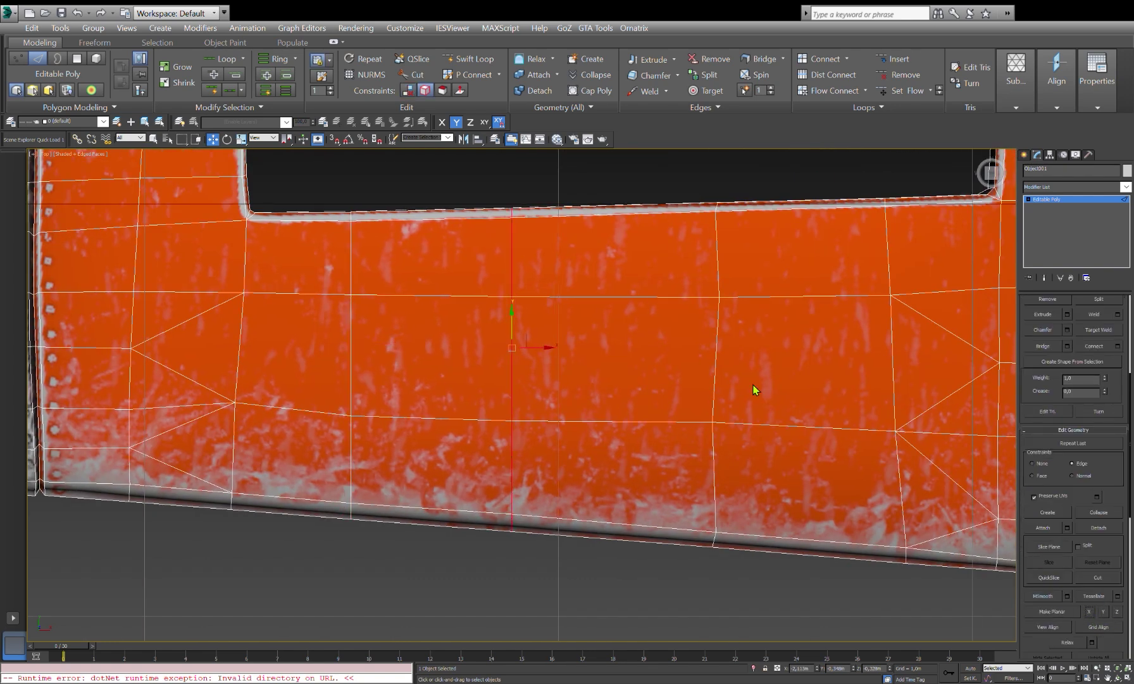
click(719, 374)
middle_drag(728, 373, 679, 338)
key(ctrl+z)
key(ctrl+z)
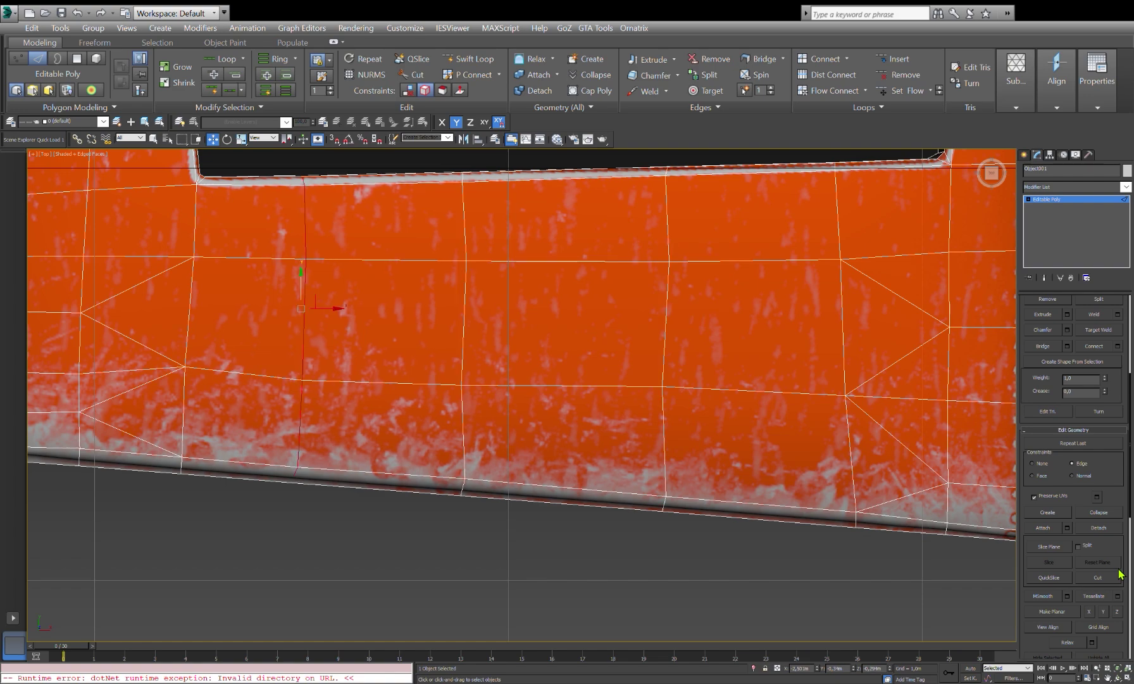
alt+middle_drag(562, 426, 687, 450)
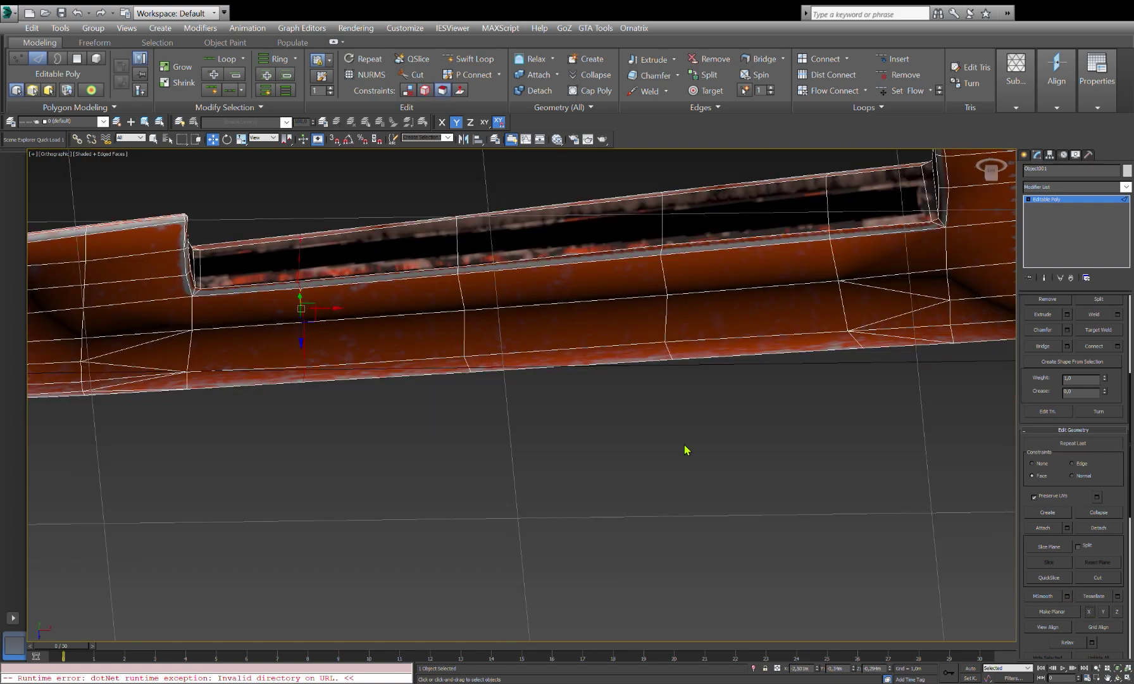
Step: Set move constraints to Edge and select the next vertical edges in Top view
click(1072, 463)
click(462, 316)
click(666, 285)
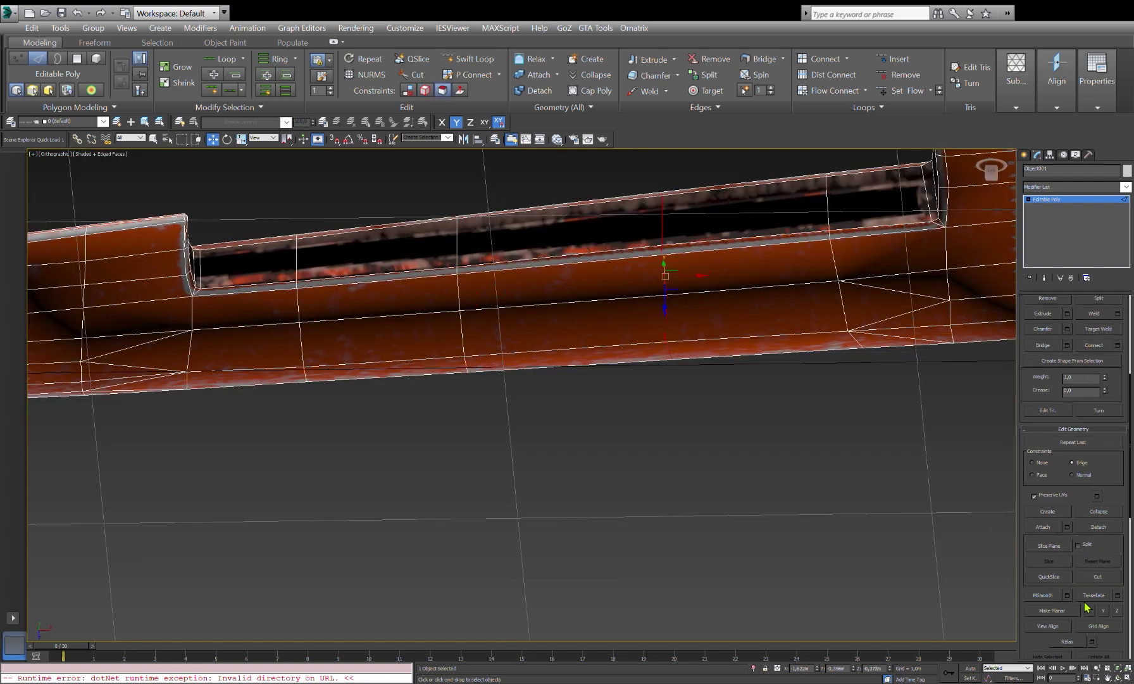
mouse_move(668, 285)
alt+middle_down()
mouse_move(673, 312)
mouse_move(712, 314)
alt+middle_up()
key(t)
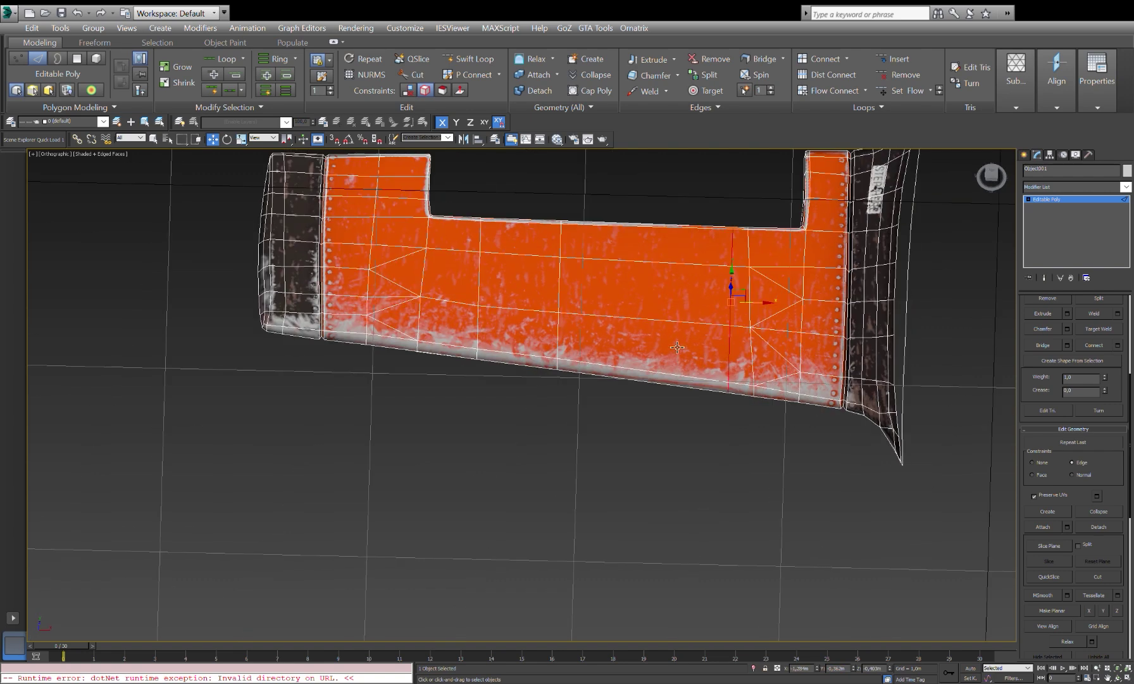
Step: Slide the vertical edges right and left along the wing surface
drag(514, 406, 566, 411)
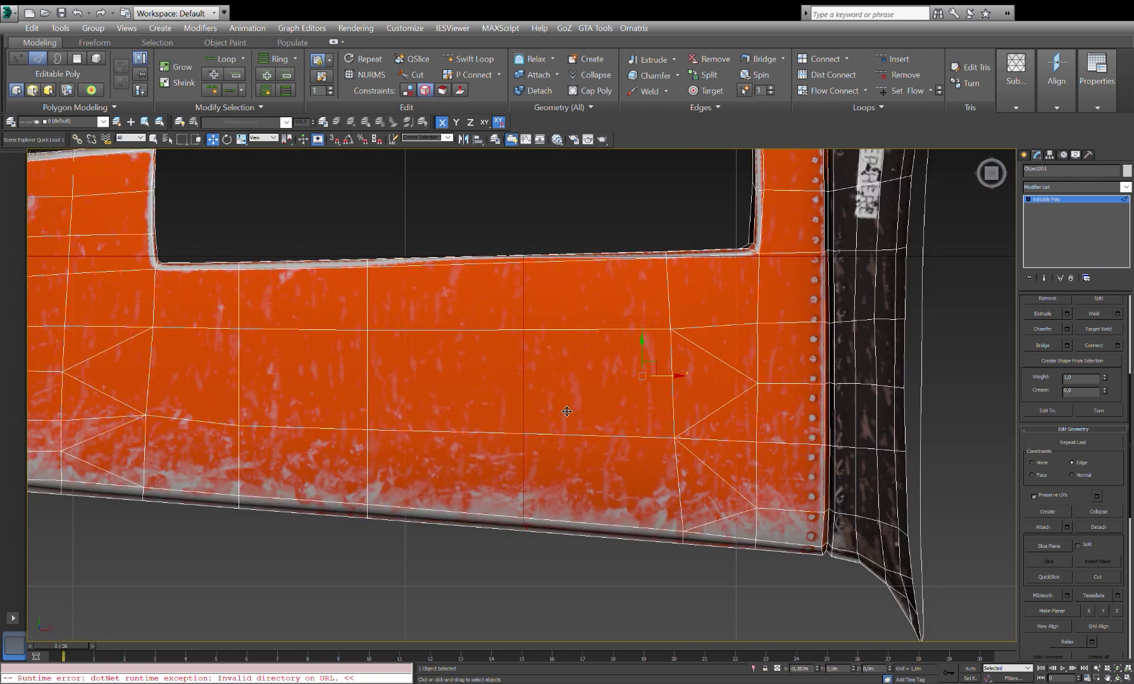
drag(367, 380, 381, 380)
click(239, 374)
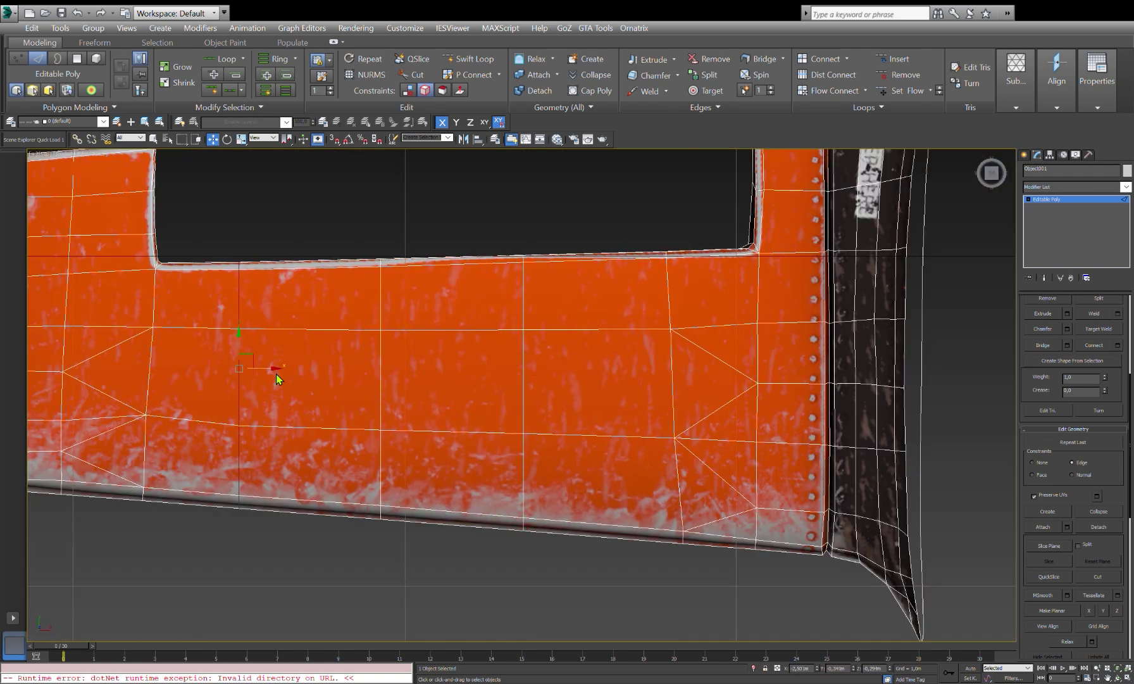
drag(276, 370, 215, 380)
click(673, 424)
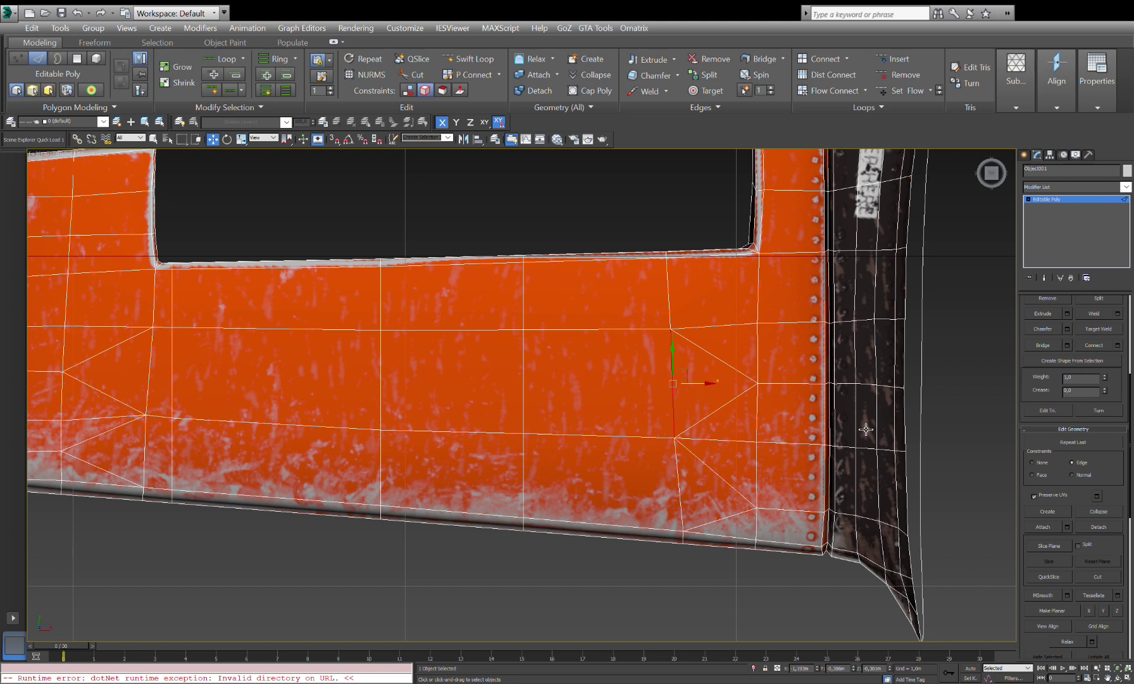
Step: Slide a vertex column right along the edges, then select the panel's left vertical edge
key(1)
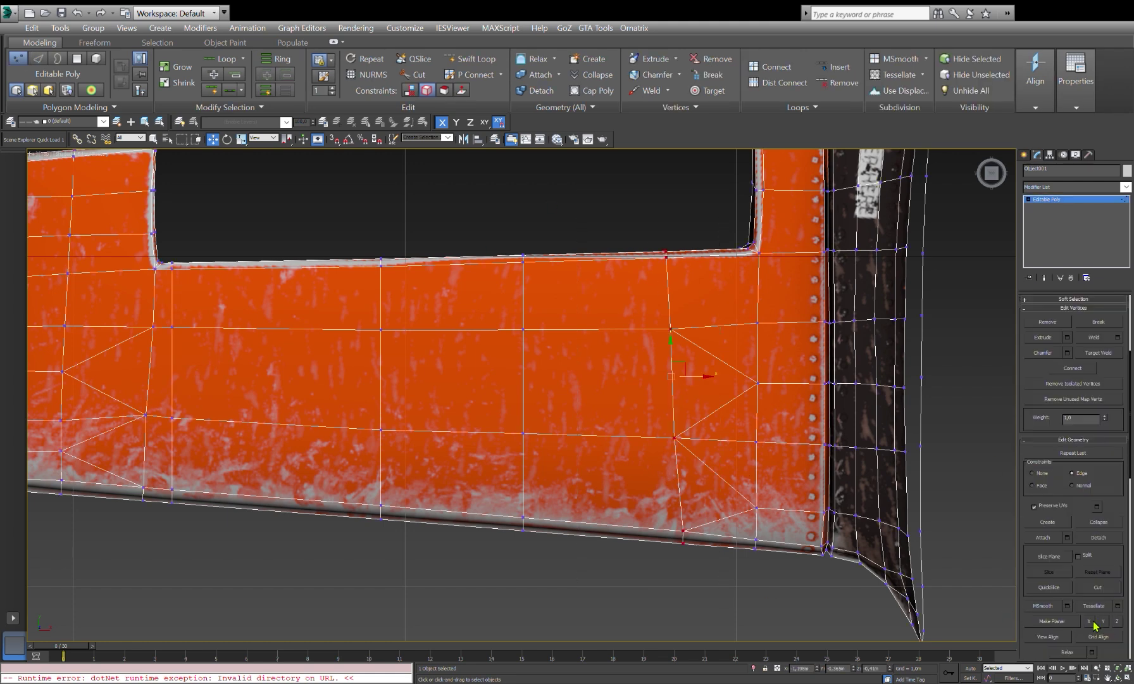
drag(712, 385, 771, 384)
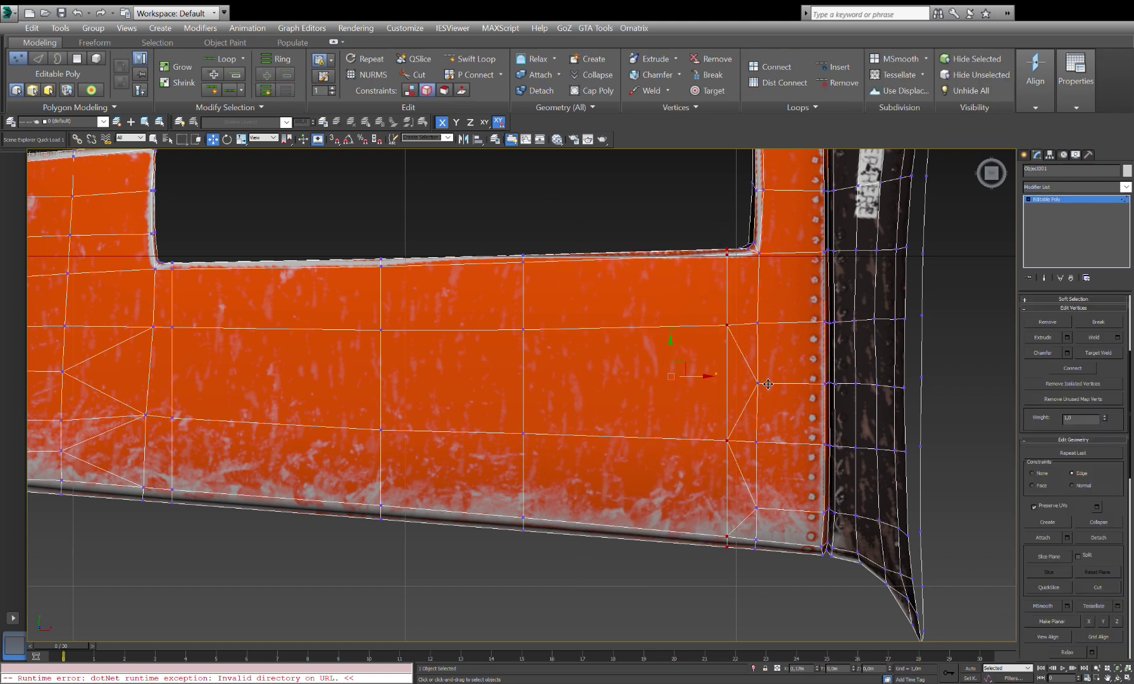
key(2)
click(169, 375)
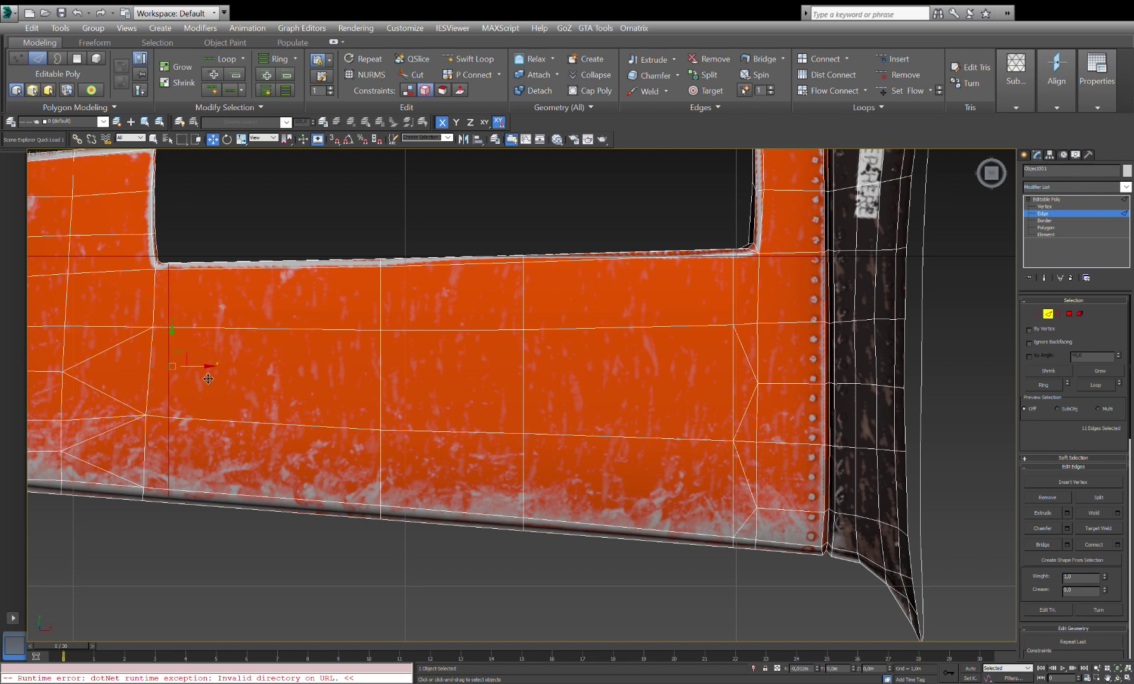
Step: Raise two vertices near the panel's bottom edge slightly in Top view
key(1)
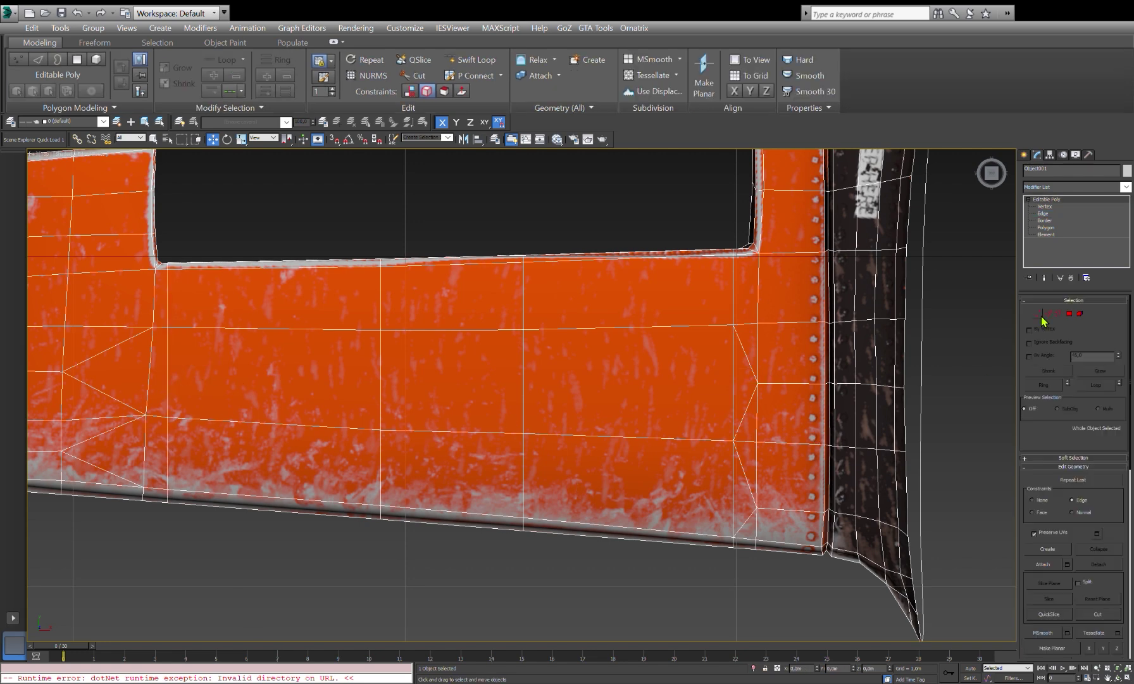
key(t)
click(363, 398)
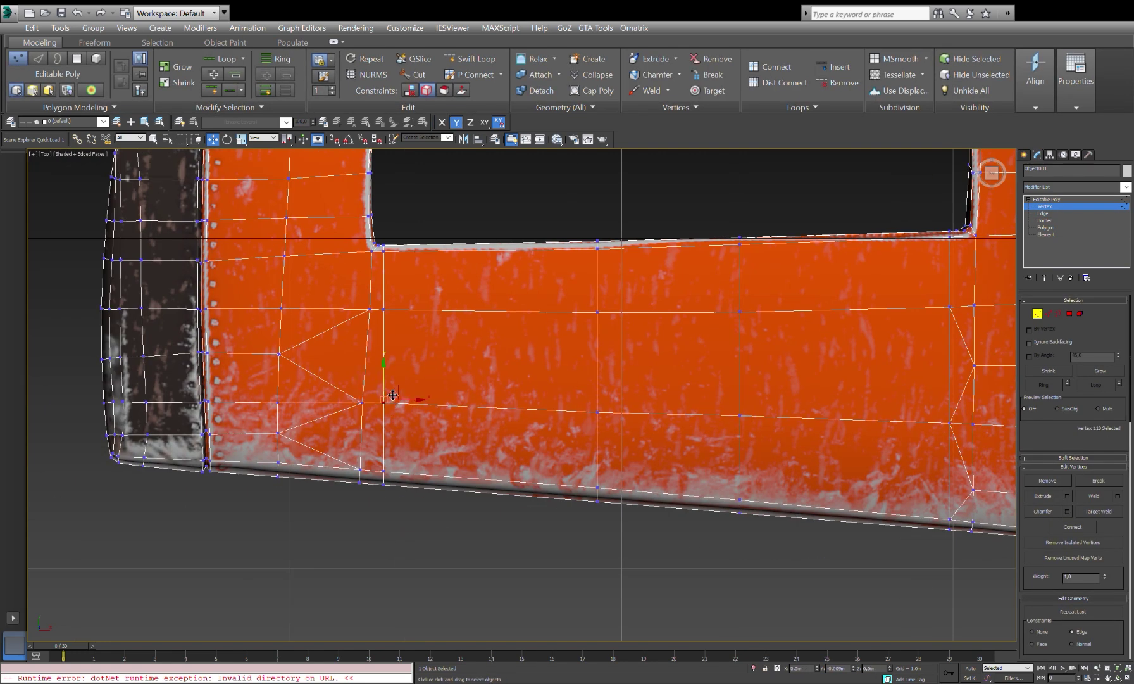
scroll(343, 394, down, 3)
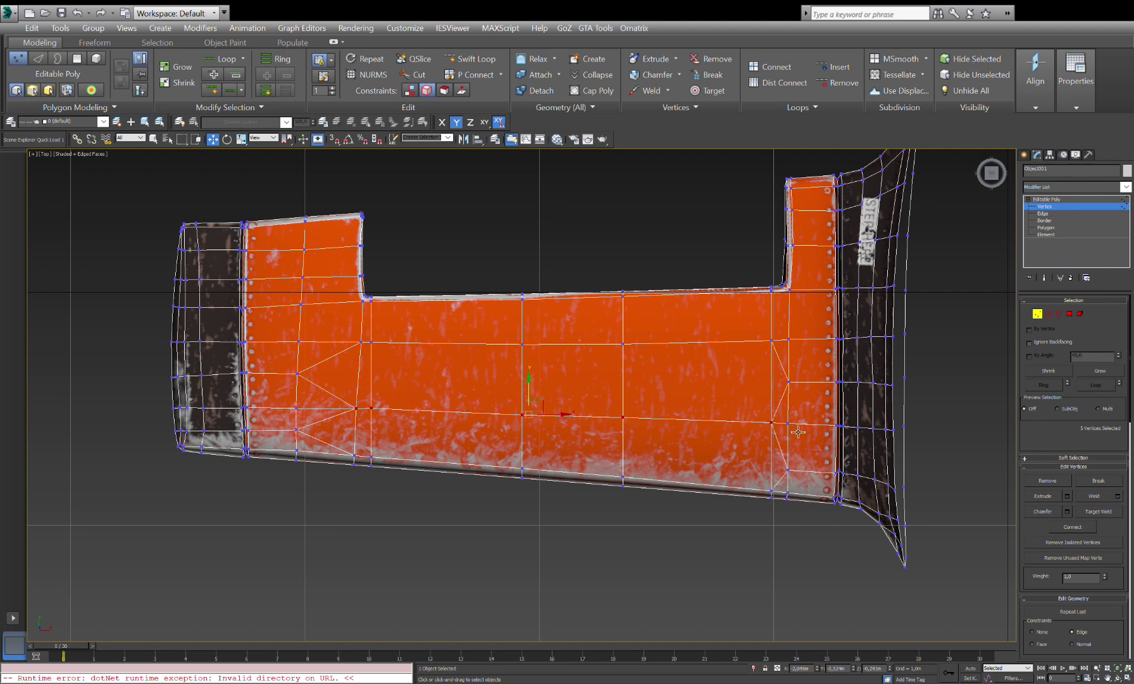
scroll(523, 422, up, 3)
click(522, 407)
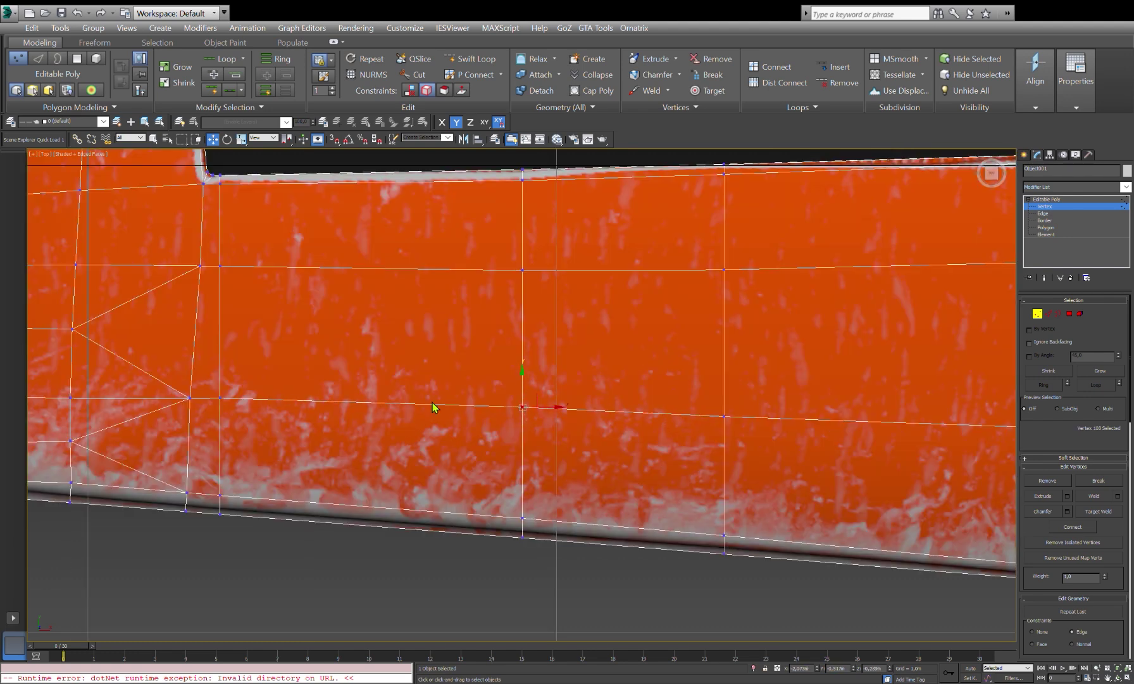
drag(215, 383, 214, 375)
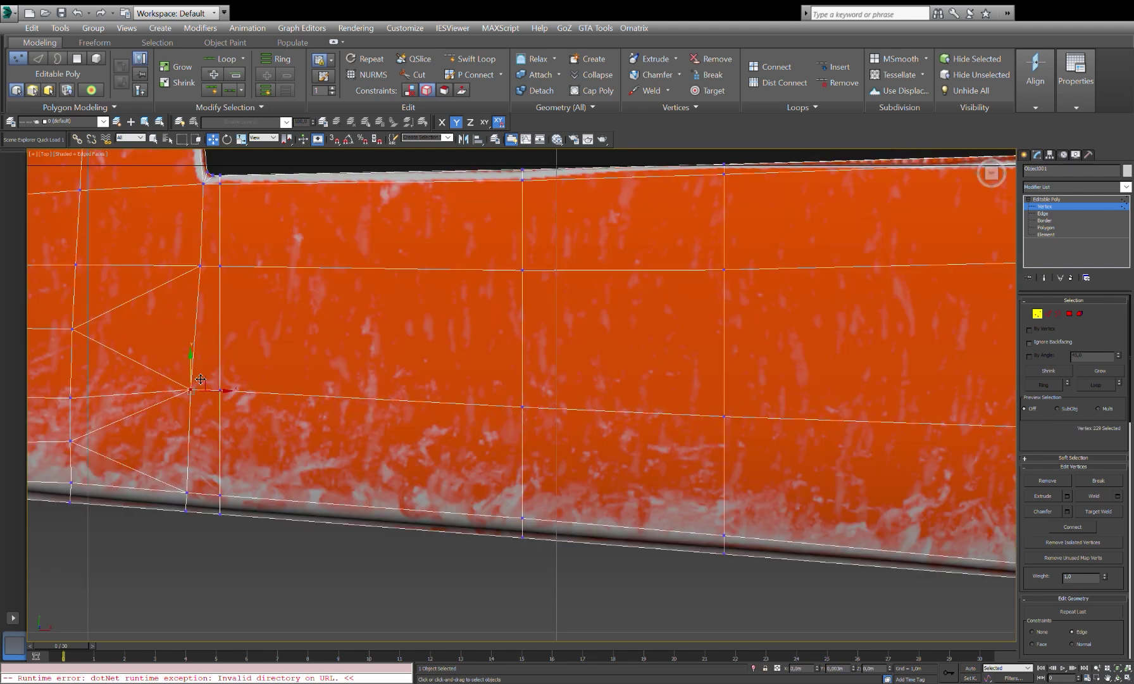
Step: Turn on snapping and raise a vertex below the flap opening slightly
scroll(200, 379, down, 2)
middle_drag(679, 451, 559, 330)
key(s)
click(411, 325)
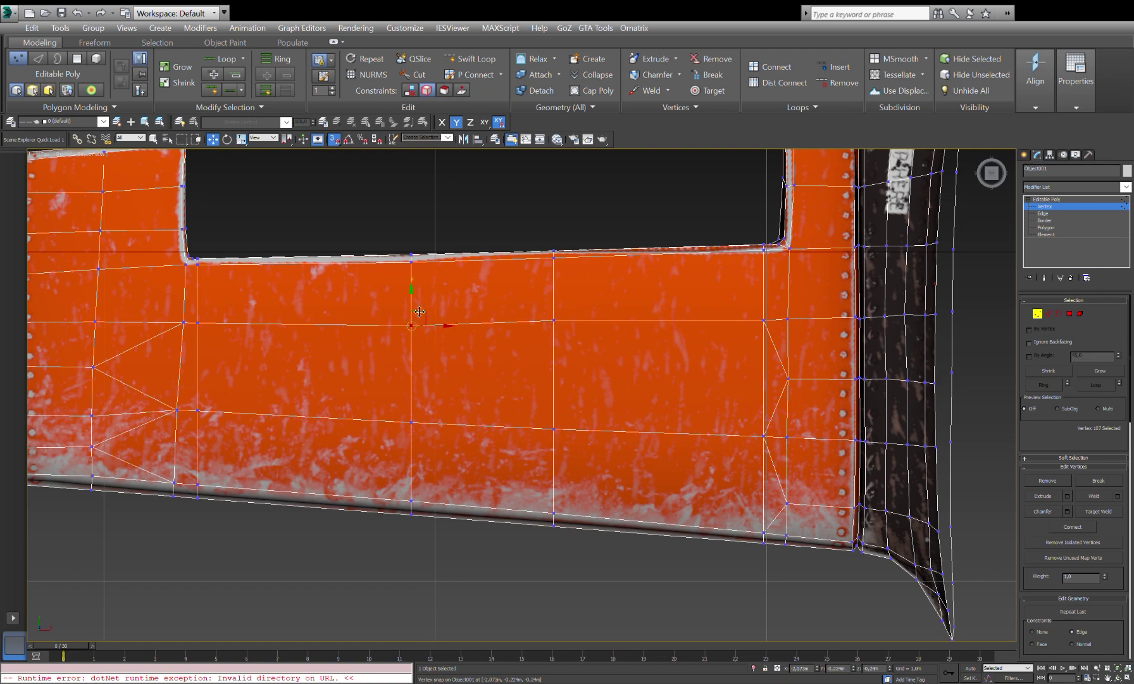
drag(420, 311, 419, 306)
Step: Shift a vertex near the panel's left side along X onto the edge line
click(183, 322)
key(F5)
drag(201, 326, 195, 326)
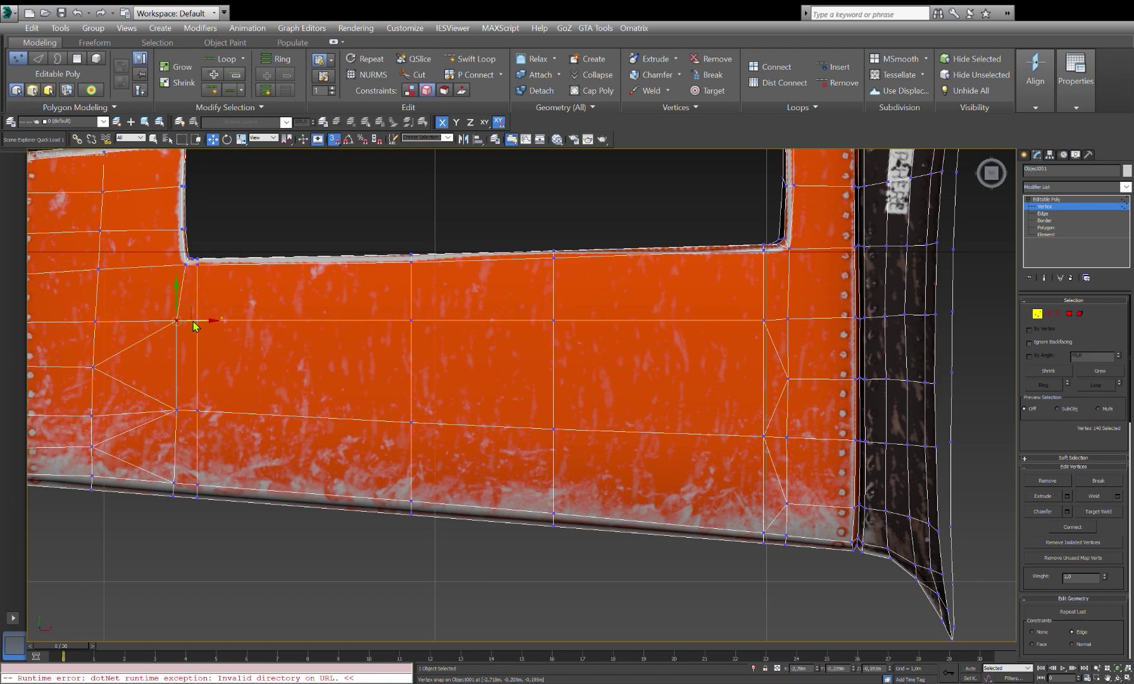
middle_drag(513, 388, 513, 364)
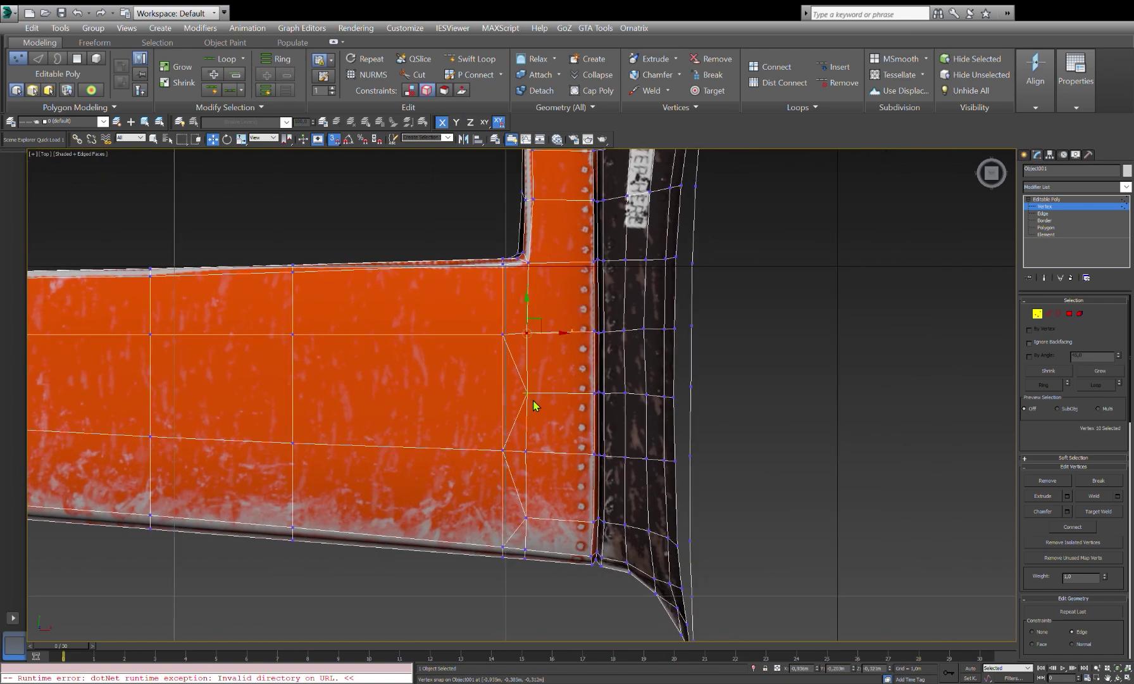
key(shift+z)
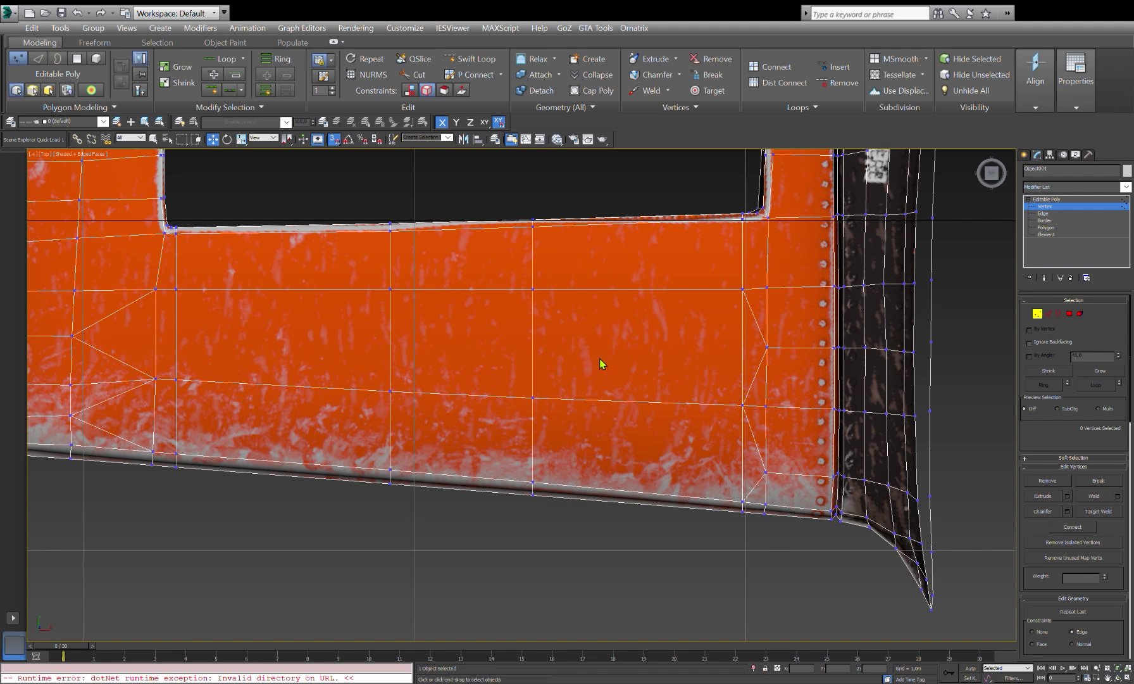
key(2)
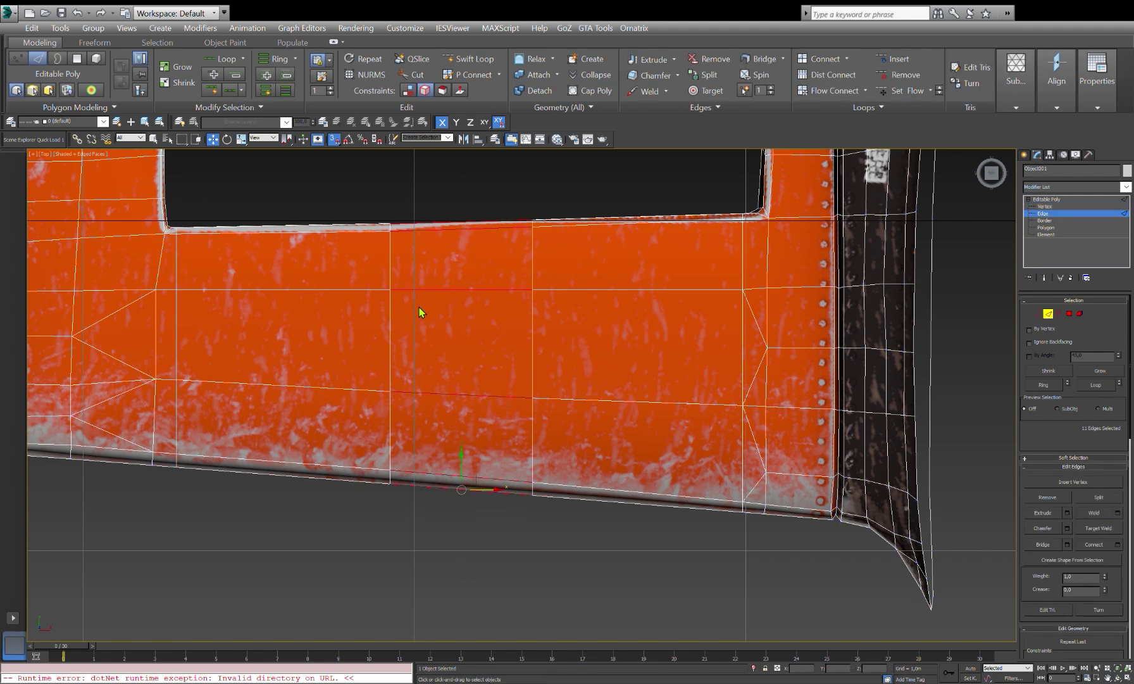
Step: Move the vertical edge left along the wing with the Move gizmo
key(2)
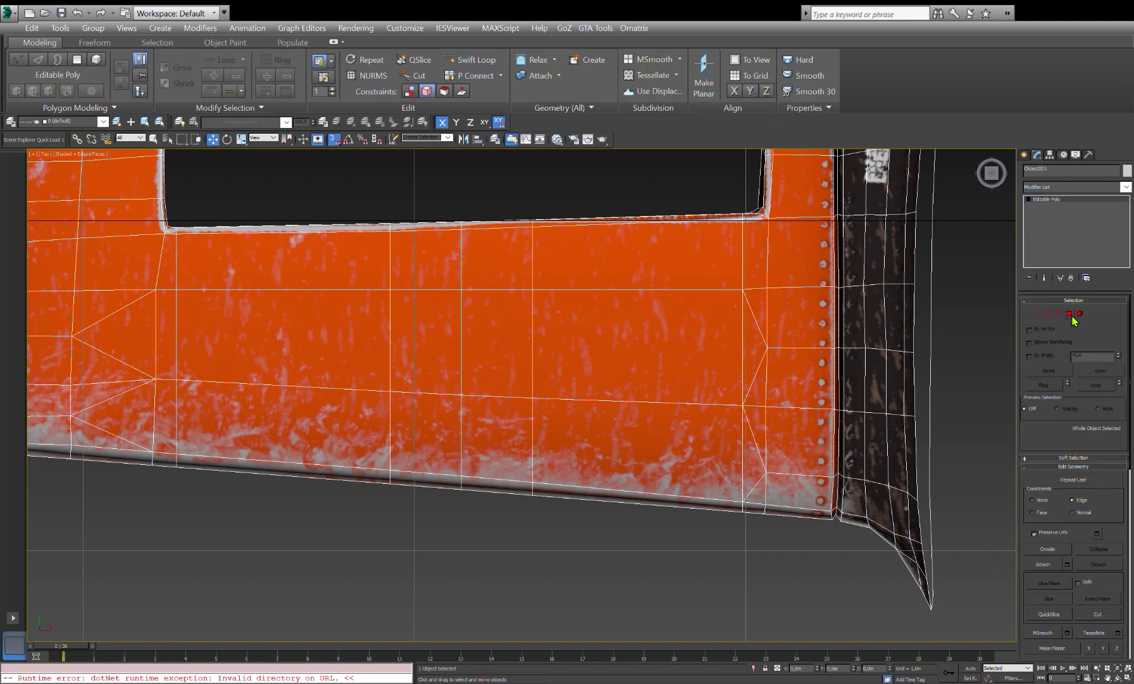
mouse_move(510, 341)
mouse_down()
mouse_move(328, 350)
mouse_move(618, 353)
mouse_up()
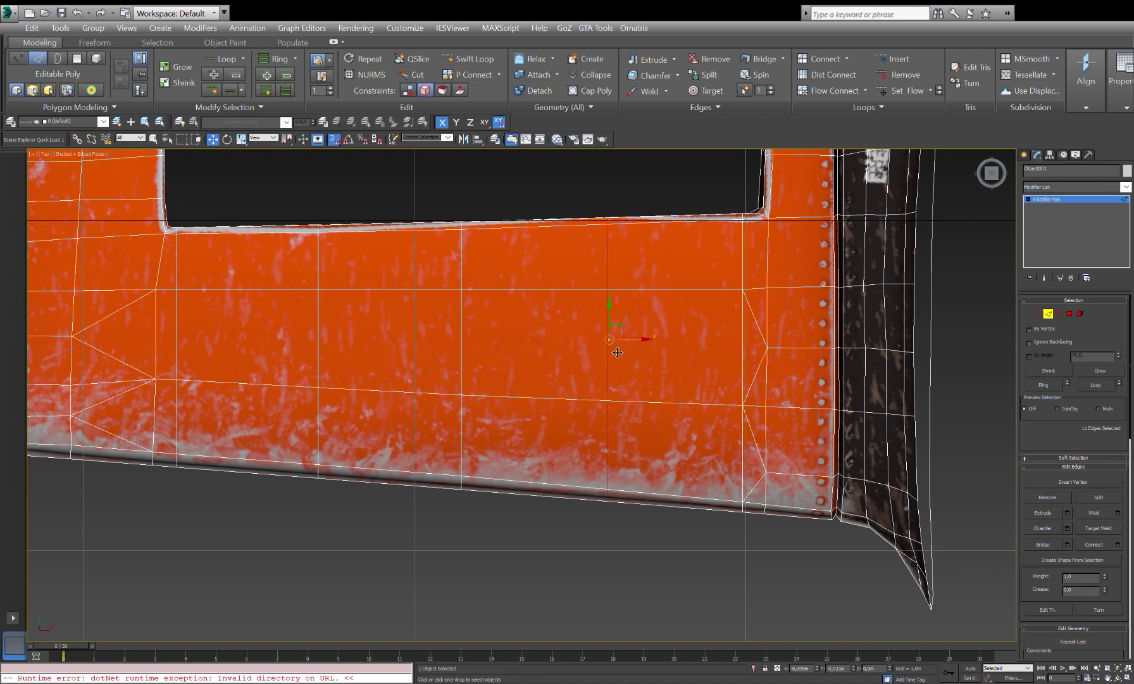
mouse_move(679, 405)
alt+middle_down()
mouse_move(569, 405)
mouse_move(531, 354)
alt+middle_up()
Step: Select the bottom trailing-edge polygon strip, then return to Edge level
key(4)
click(722, 375)
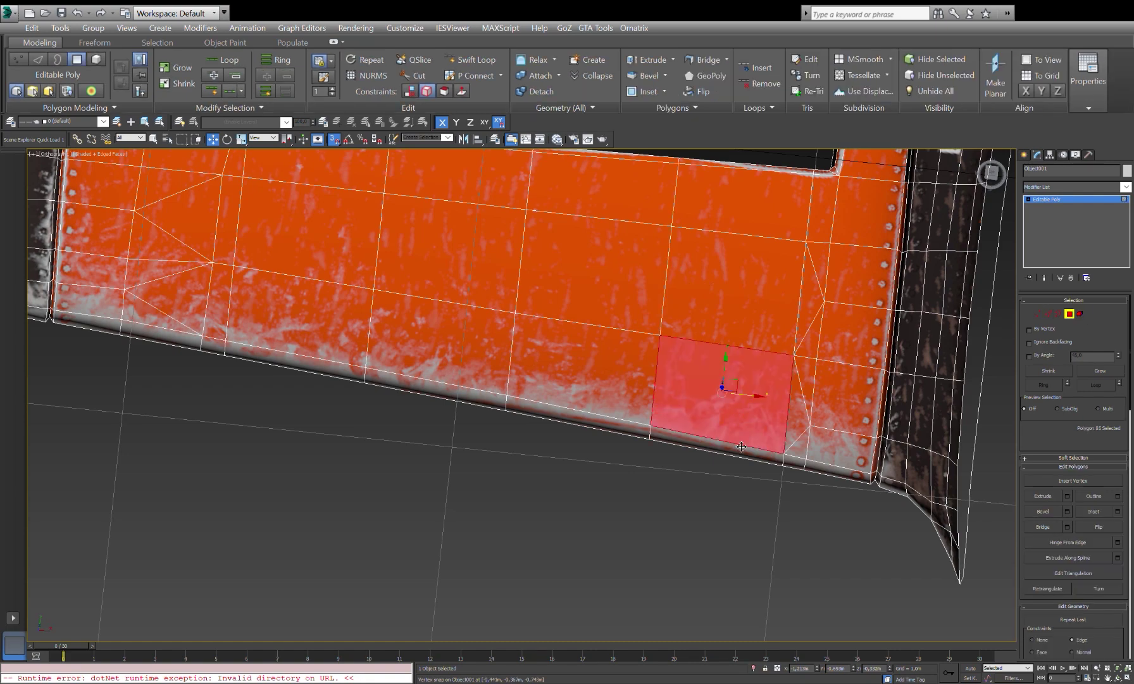
scroll(722, 374, down, 2)
ctrl+drag(422, 418, 671, 380)
scroll(507, 380, up, 3)
scroll(493, 406, down, 1)
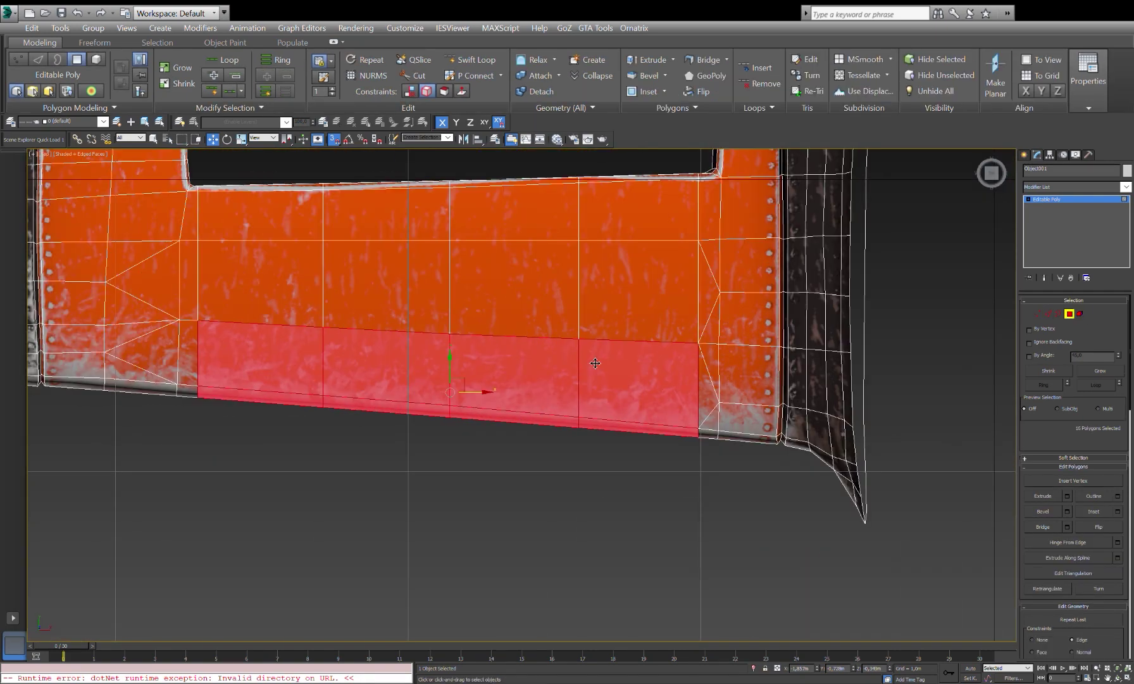
scroll(233, 380, up, 3)
key(2)
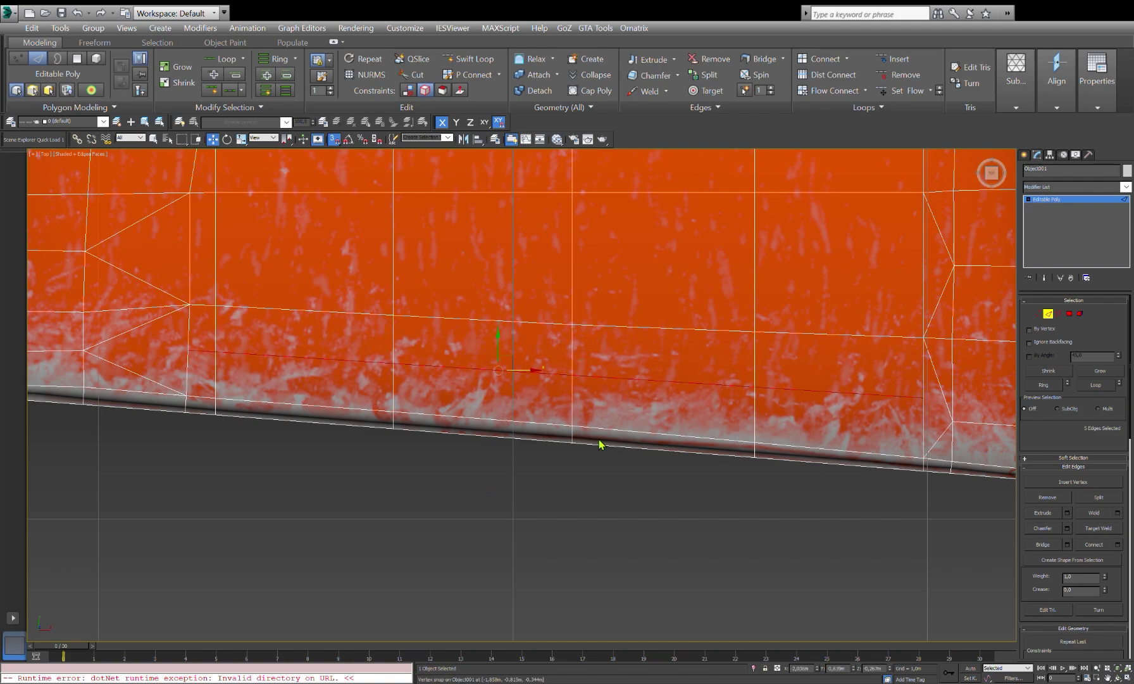
scroll(601, 443, down, 3)
mouse_move(274, 375)
alt+middle_down()
mouse_move(426, 431)
mouse_move(435, 403)
mouse_move(314, 399)
mouse_move(691, 423)
mouse_move(760, 406)
alt+middle_up()
Step: Cut the flap outline edges into the trailing edge panel
key(1)
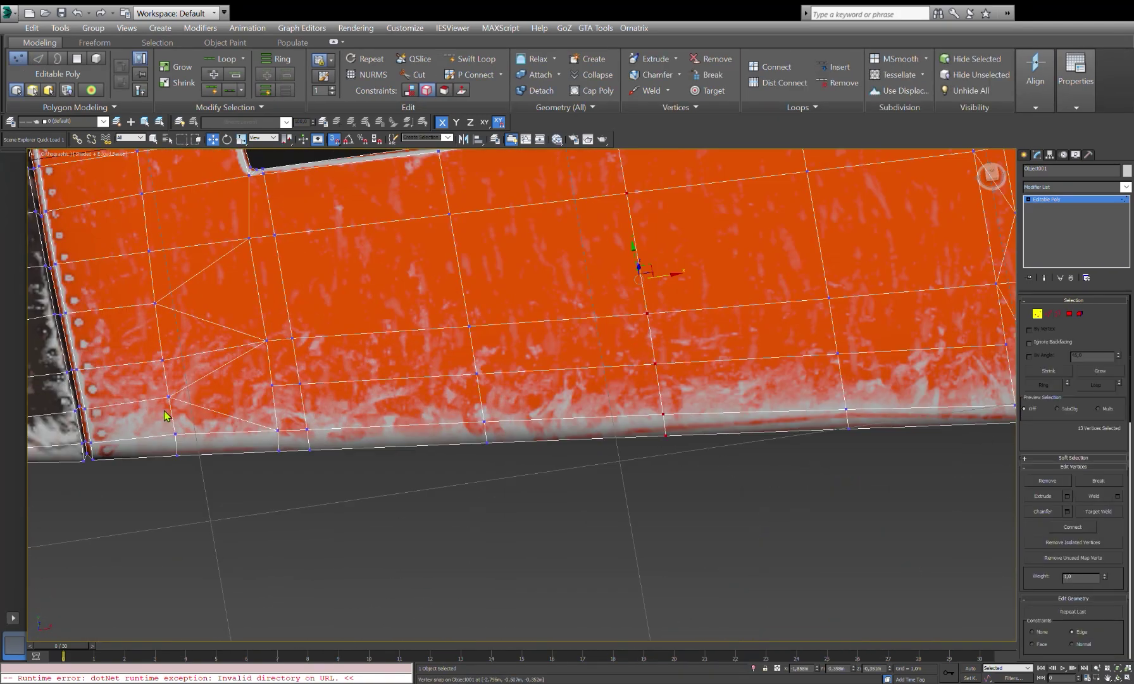
key(alt+c)
mouse_move(397, 417)
alt+middle_down()
mouse_move(759, 326)
mouse_move(166, 202)
alt+middle_up()
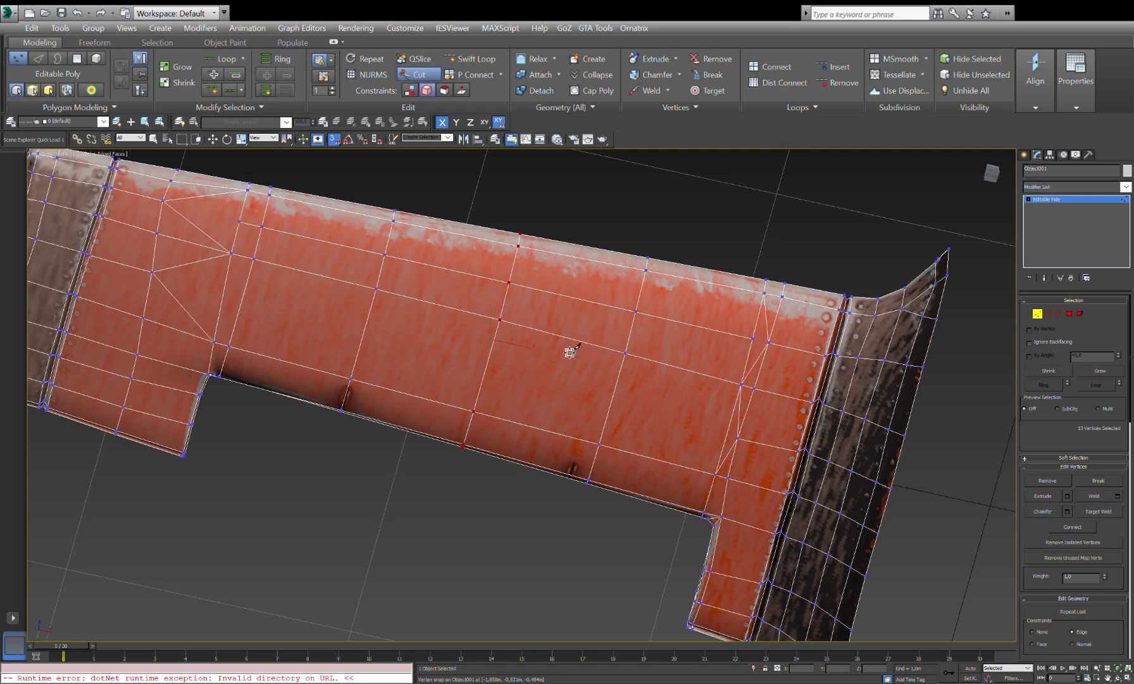
right_click(788, 364)
alt+middle_drag(788, 363, 692, 388)
Step: Select two edges of the new flap outline
key(2)
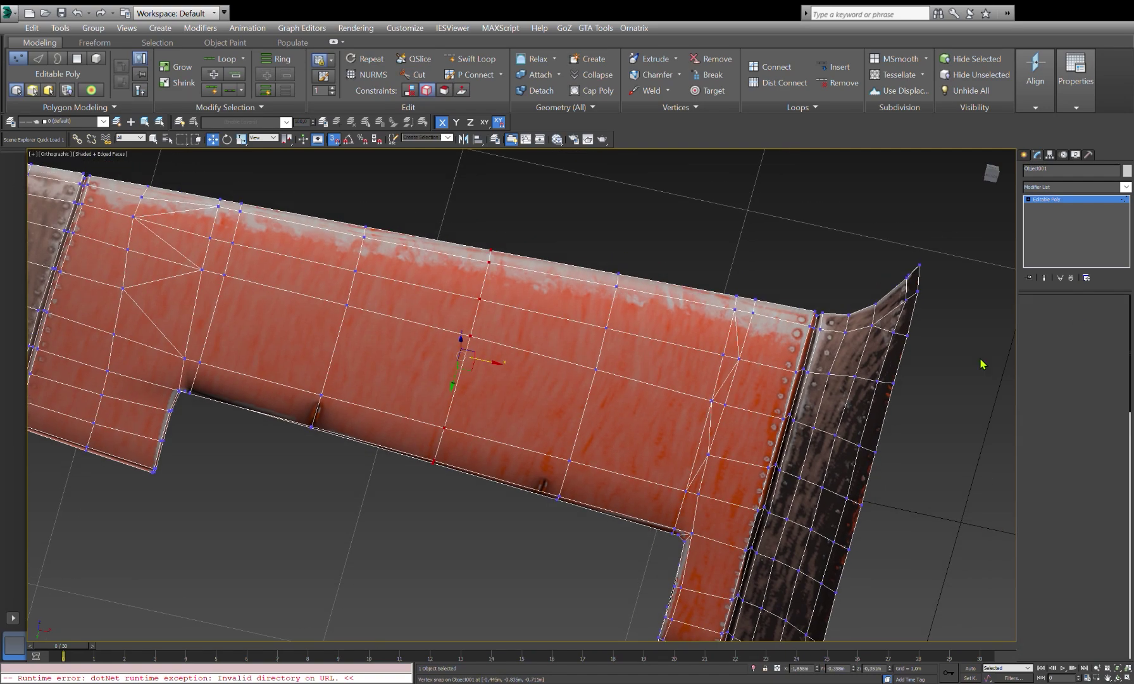
click(726, 380)
mouse_move(866, 375)
alt+middle_down()
mouse_move(724, 479)
mouse_move(696, 437)
mouse_move(663, 437)
alt+middle_up()
click(697, 437)
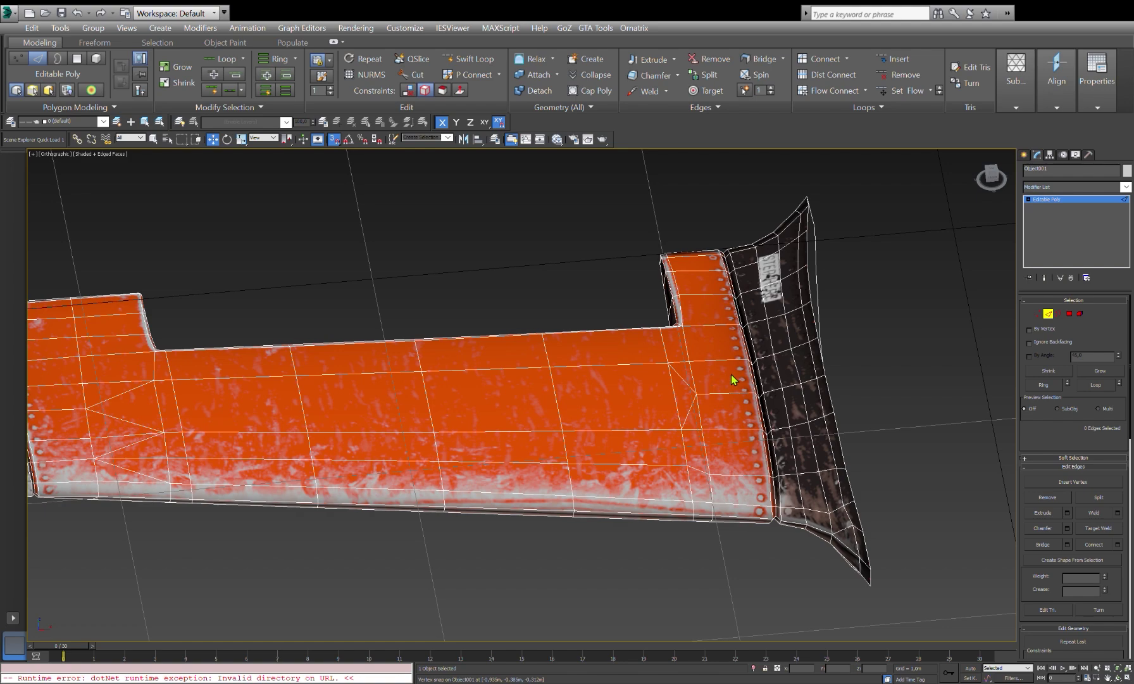
scroll(718, 430, up, 4)
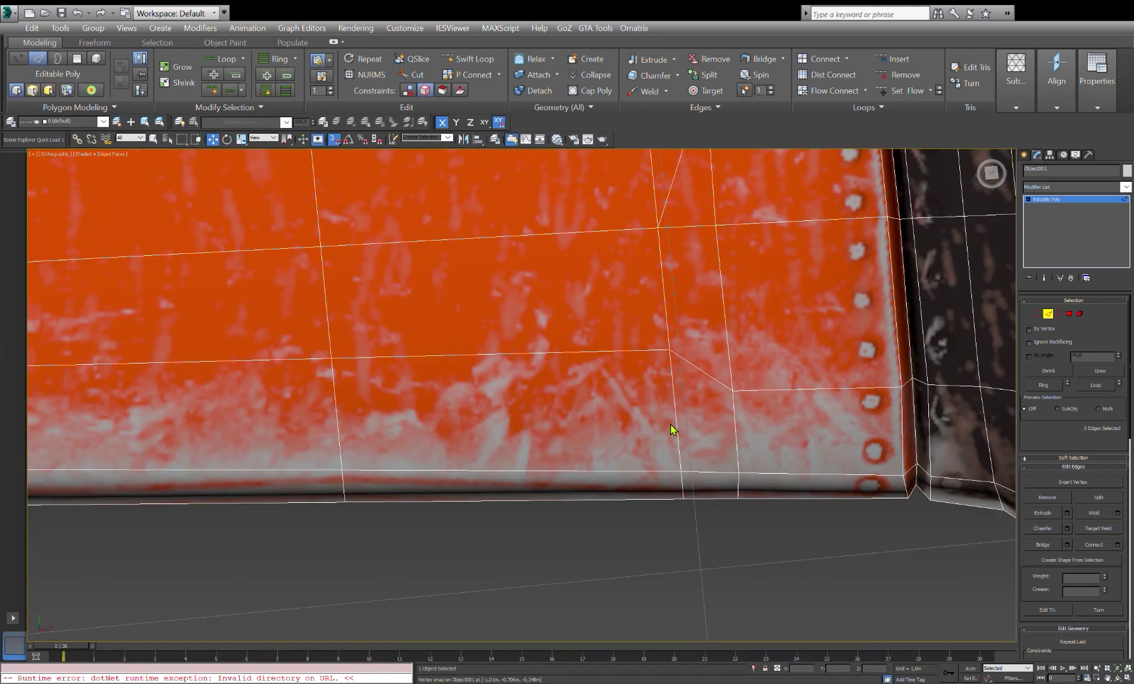
Step: At Polygon level, view the flap strip from the top
key(4)
drag(709, 354, 671, 493)
key(t)
scroll(410, 400, down, 4)
scroll(464, 428, up, 2)
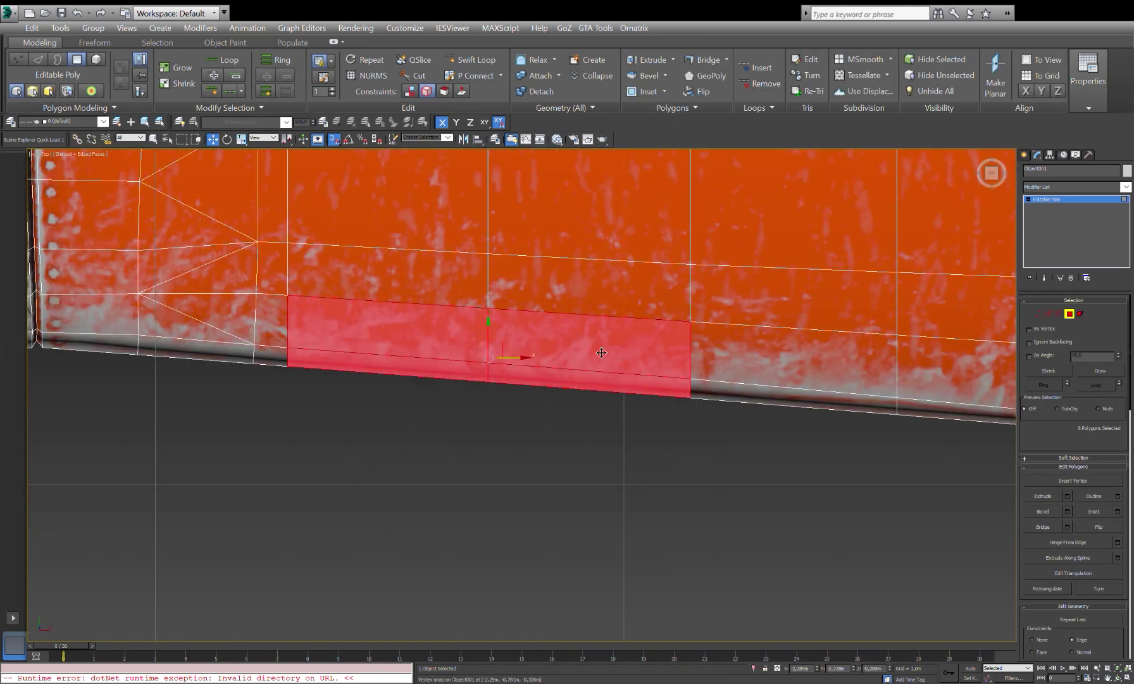
scroll(464, 427, up, 3)
key(alt+c)
Step: Detach the selected flap strip polygons from the wing
key(ctrl+d)
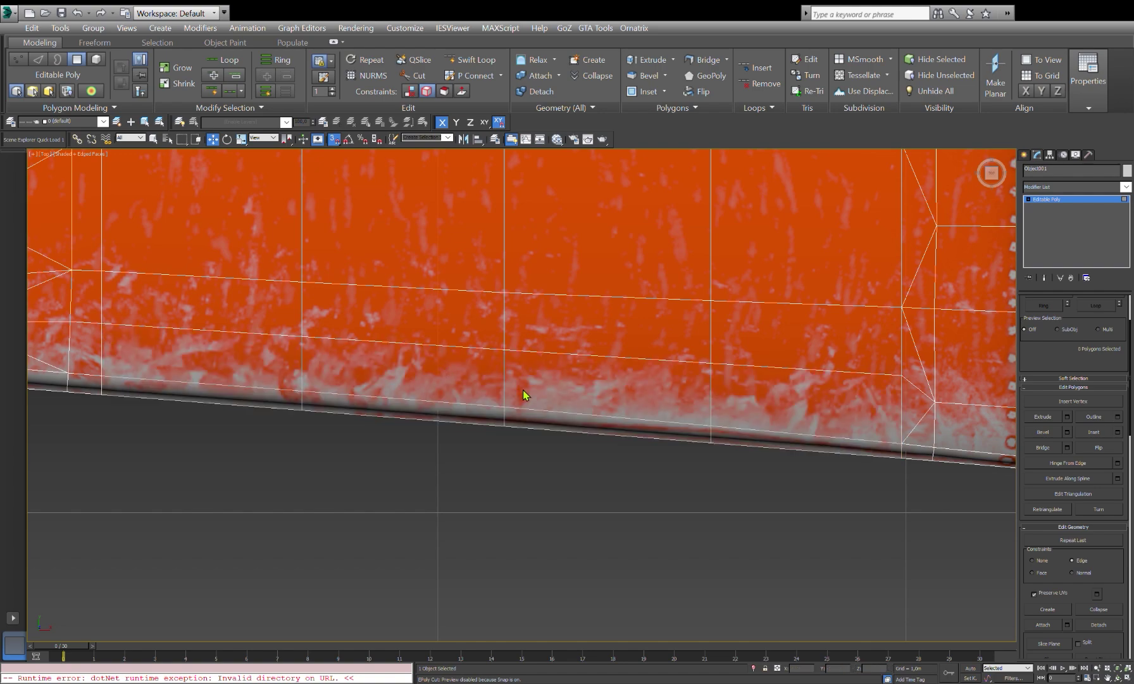
scroll(567, 324, down, 3)
mouse_move(567, 324)
alt+middle_down()
mouse_move(641, 412)
mouse_move(753, 346)
alt+middle_up()
click(684, 242)
key(2)
Step: Select two edges along the flap cutout rim
click(722, 294)
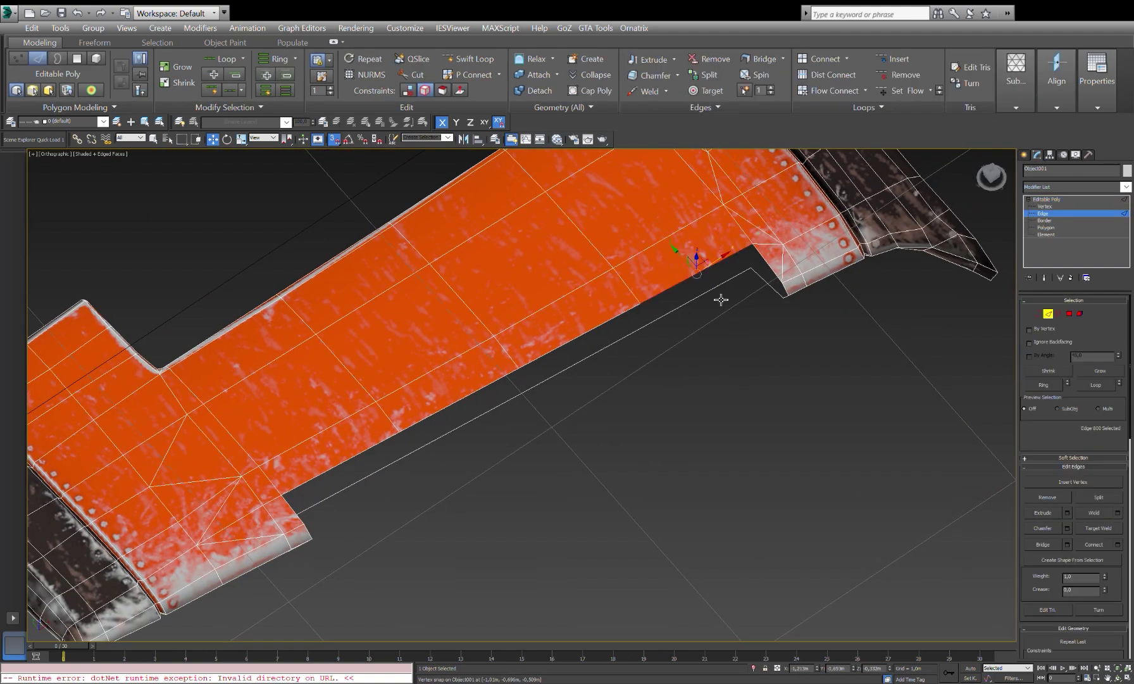
alt+middle_drag(721, 294, 741, 355)
mouse_move(876, 440)
alt+middle_down()
mouse_move(299, 220)
mouse_move(301, 272)
mouse_move(944, 504)
mouse_move(582, 283)
alt+middle_up()
scroll(301, 273, up, 3)
click(329, 298)
scroll(329, 299, down, 3)
Step: Switch to Border level and orbit onto the side of the wing
key(3)
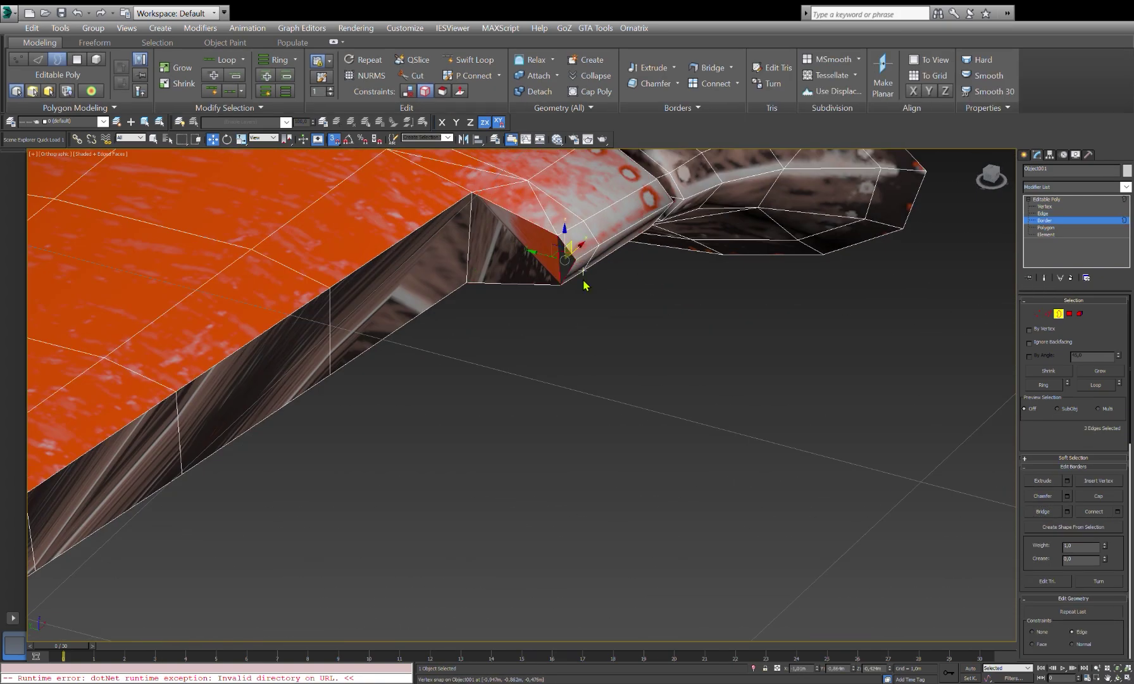
scroll(709, 299, up, 3)
scroll(673, 353, down, 5)
alt+middle_drag(672, 353, 632, 343)
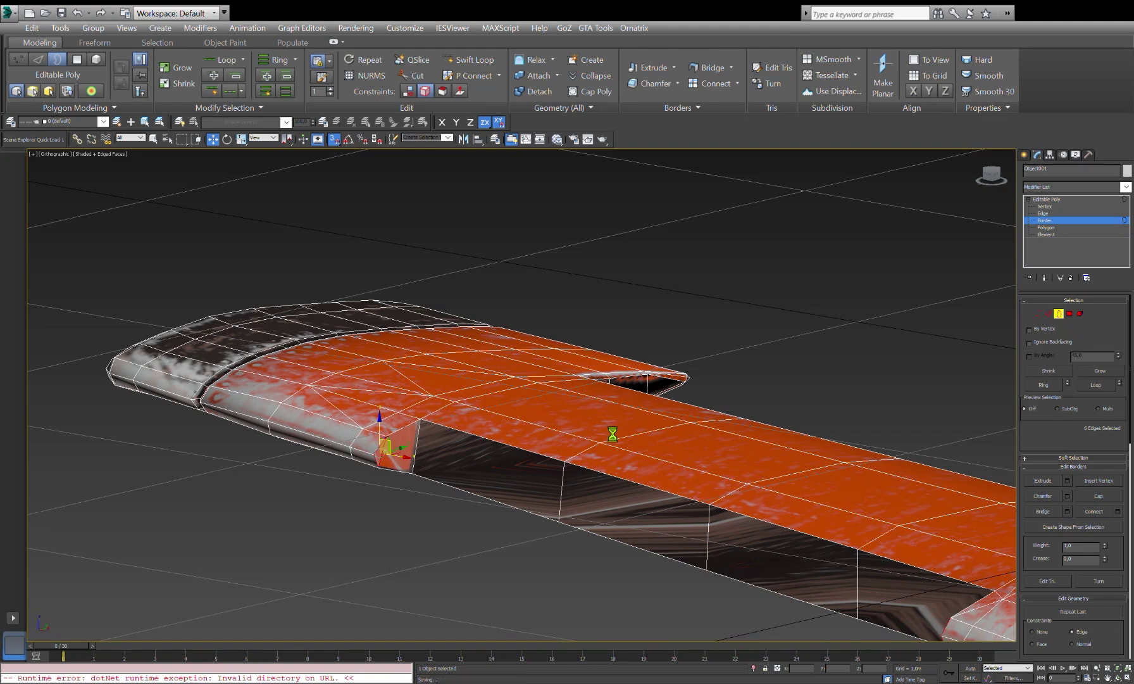
mouse_move(496, 466)
alt+middle_down()
mouse_move(512, 451)
mouse_move(679, 426)
mouse_move(783, 331)
mouse_move(657, 468)
alt+middle_up()
Step: Add an Unwrap UVW modifier to the side-wall polygons, then delete and restore it
key(4)
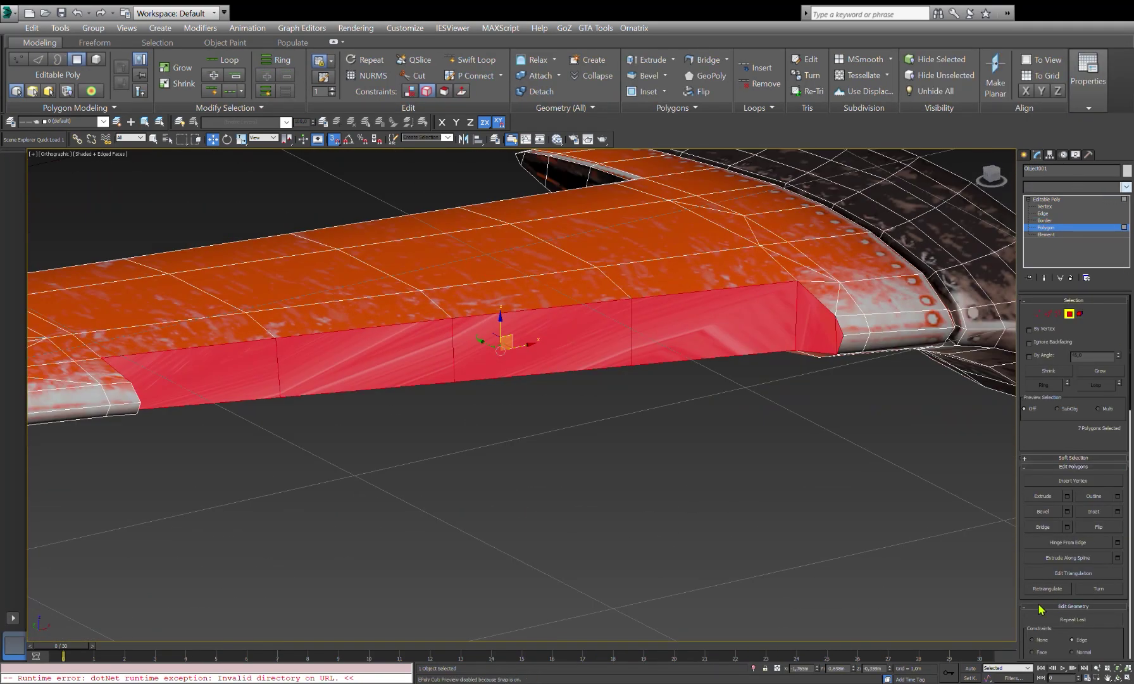
key(u)
click(1073, 454)
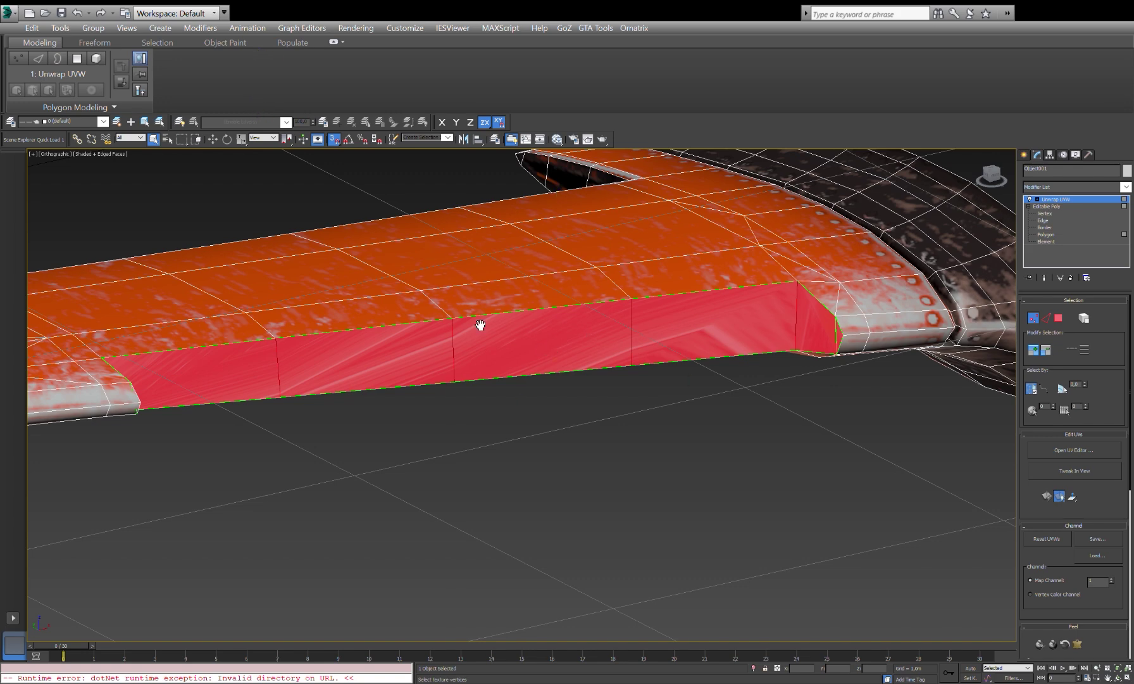
alt+middle_drag(558, 324, 439, 307)
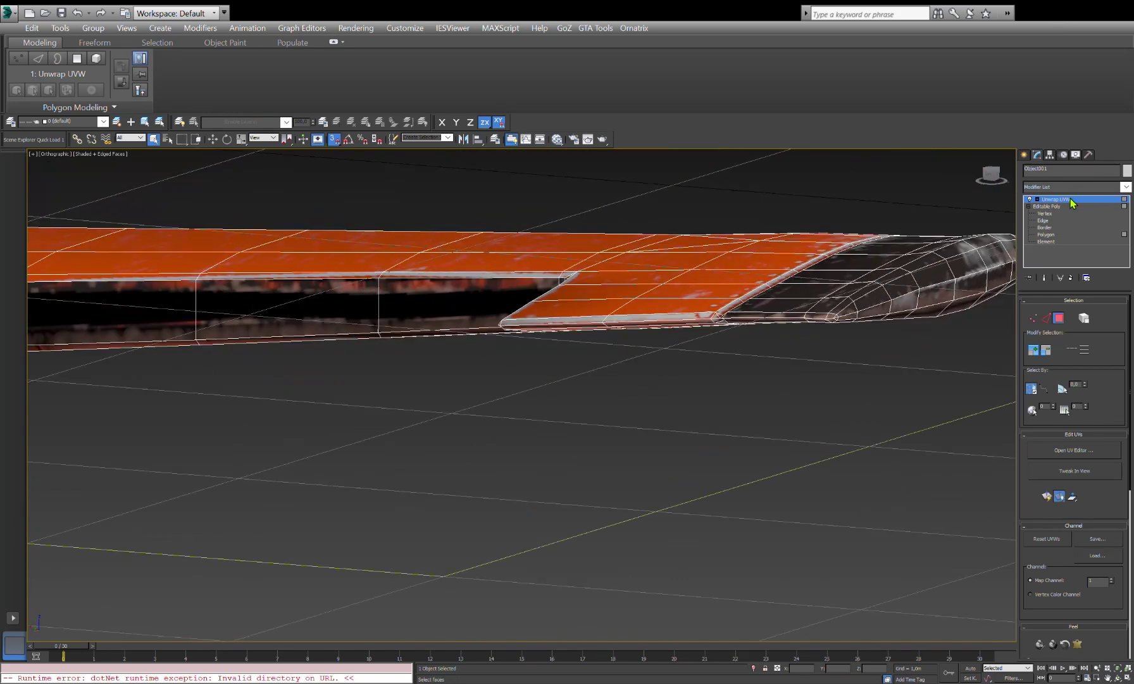
key(ctrl+b)
click(1057, 199)
key(Delete)
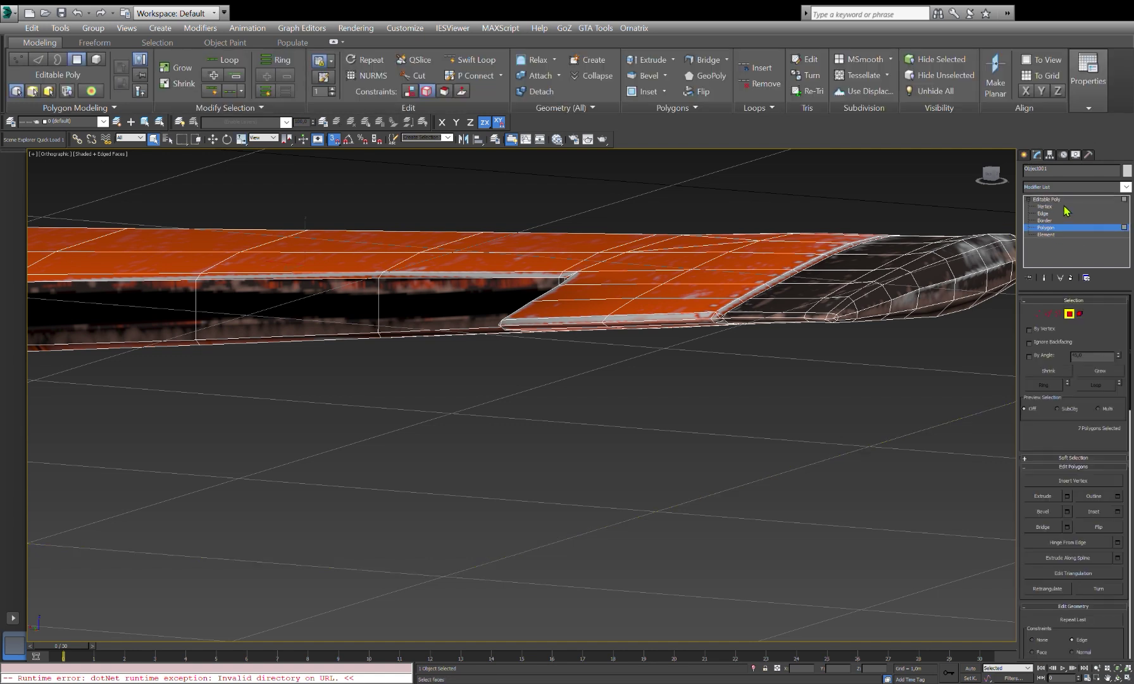
key(ctrl+z)
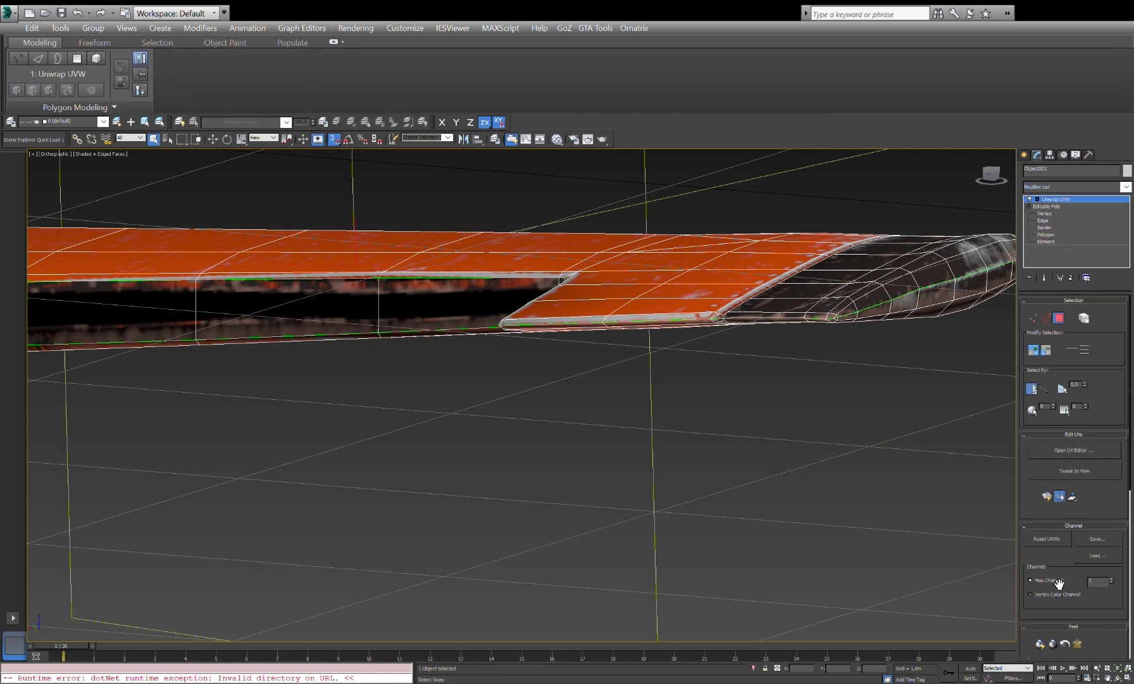
Step: Enable the Quick Planar Map gizmo and select the side faces in the wing gap
click(1057, 498)
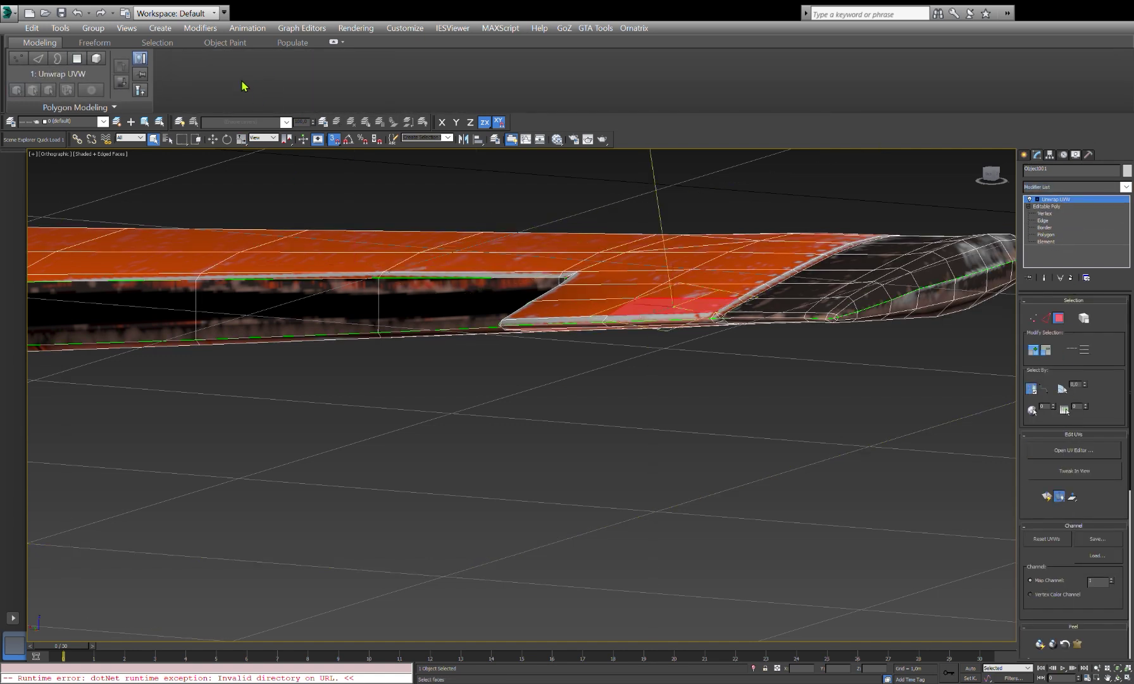
click(485, 312)
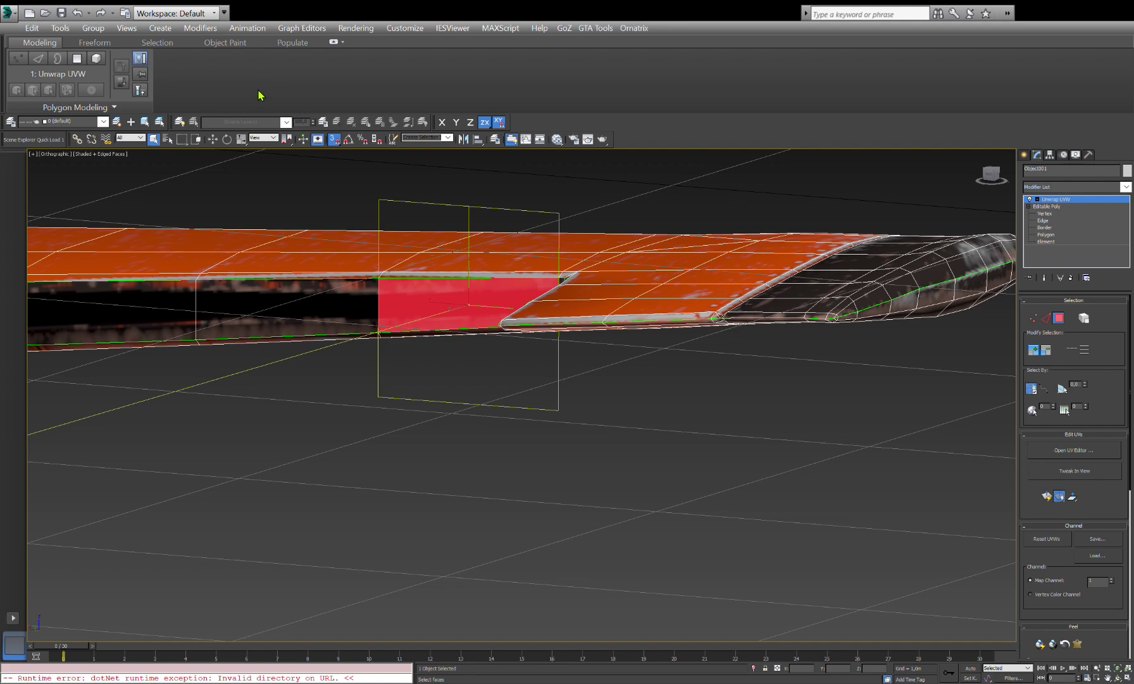
mouse_move(143, 203)
alt+middle_down()
mouse_move(569, 317)
mouse_move(572, 363)
mouse_move(259, 283)
alt+middle_up()
click(595, 330)
ctrl+click(573, 363)
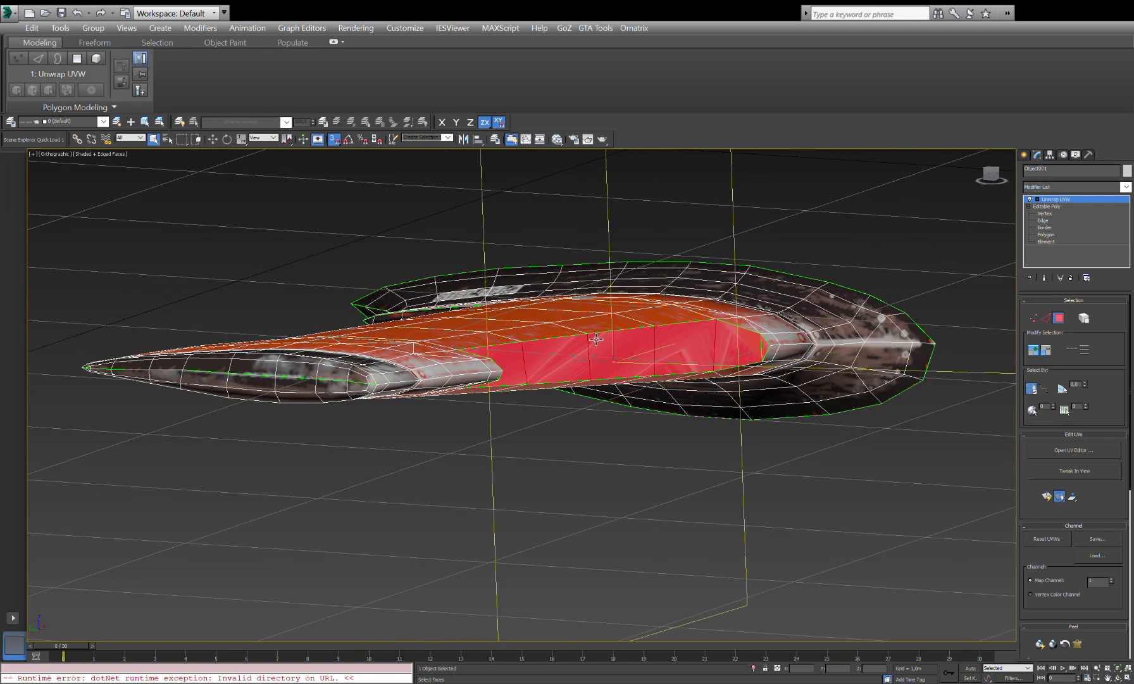
alt+middle_drag(596, 339, 952, 516)
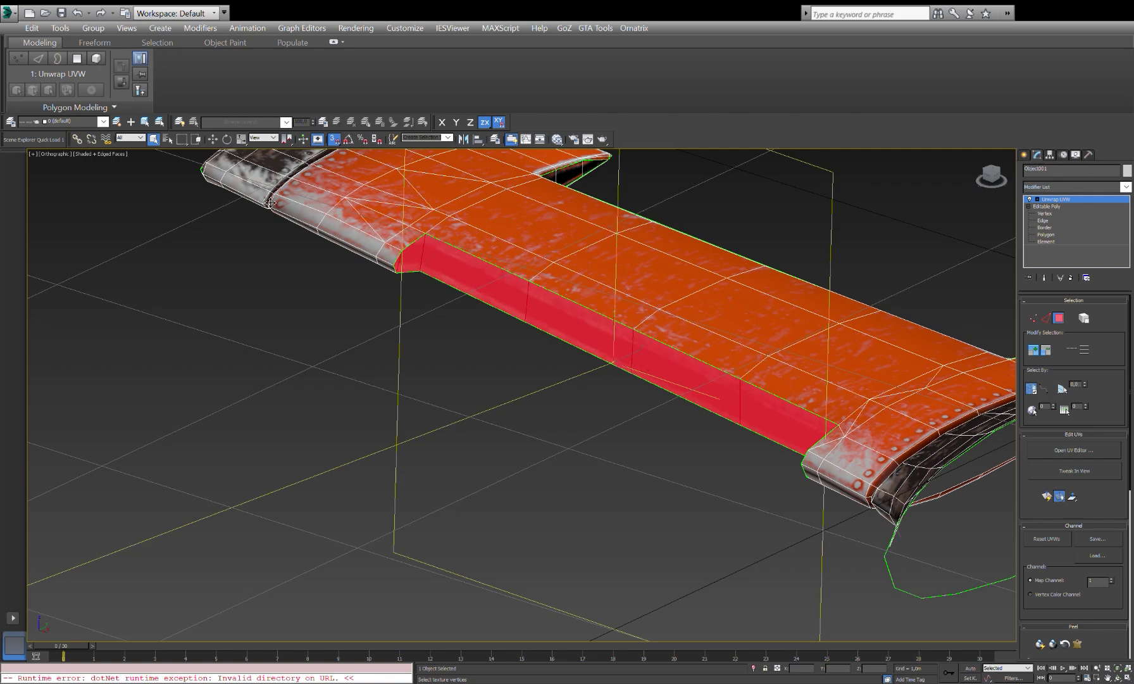
Step: Clear the side face selection and frame the view on the side strip
click(421, 357)
scroll(421, 357, down, 3)
mouse_move(420, 357)
alt+middle_down()
mouse_move(696, 375)
mouse_move(641, 367)
alt+middle_up()
key(z)
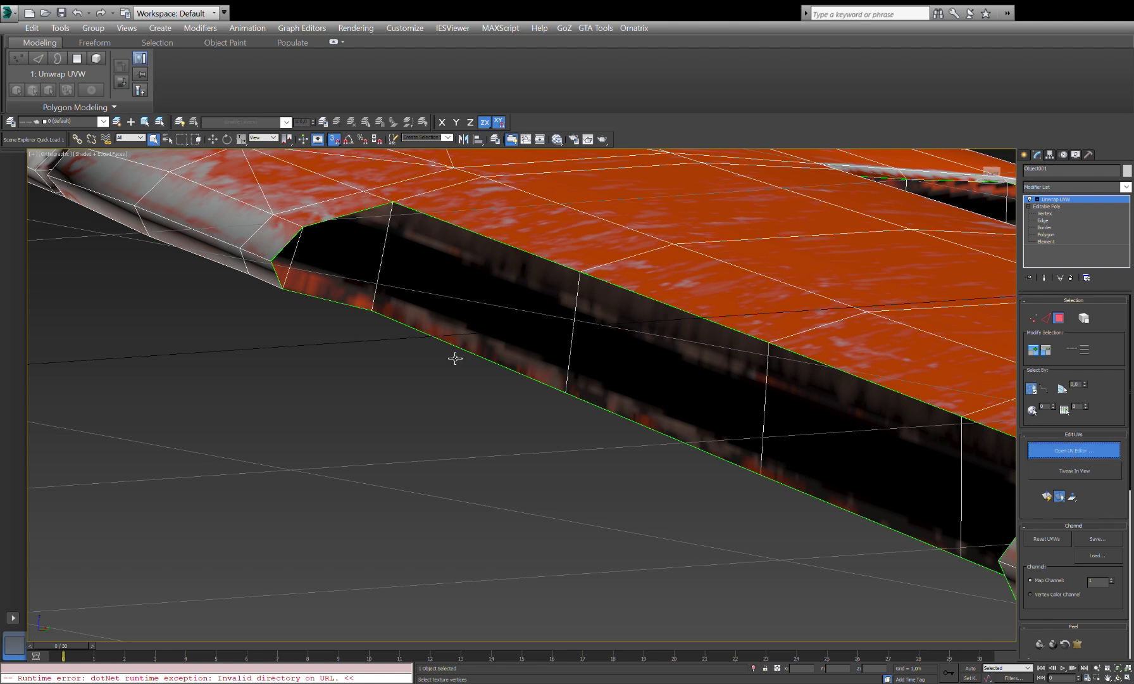
Step: Select the side strip faces, then undo back to an empty face selection
click(437, 216)
key(ctrl+z)
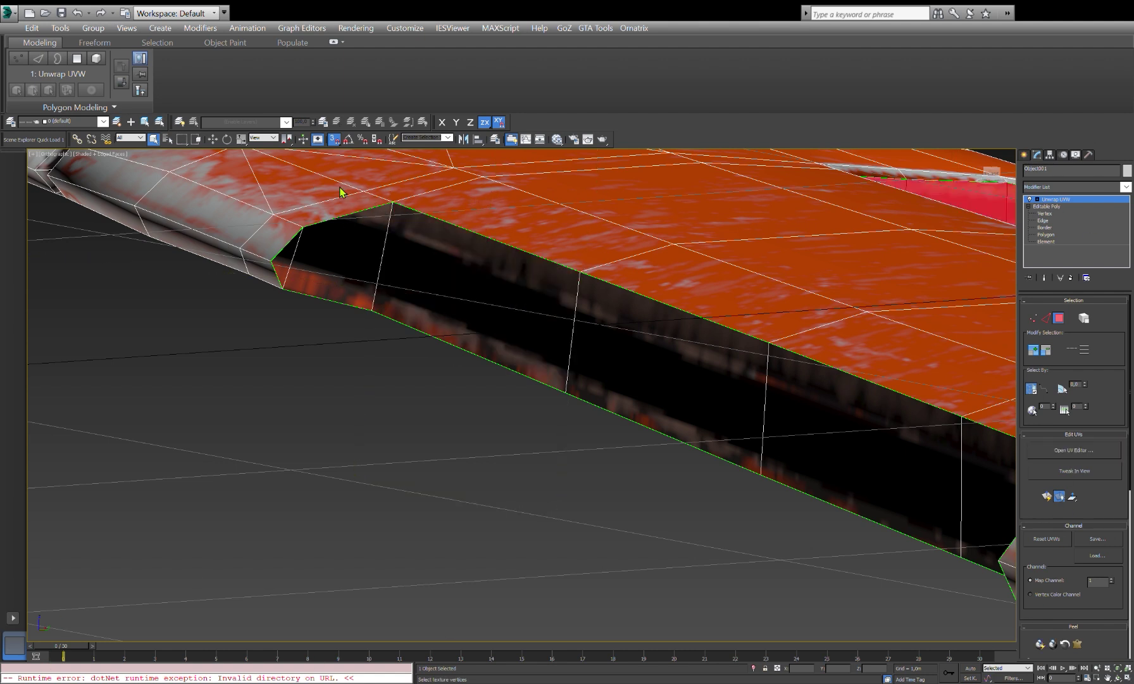
key(ctrl+y)
shift+click(290, 254)
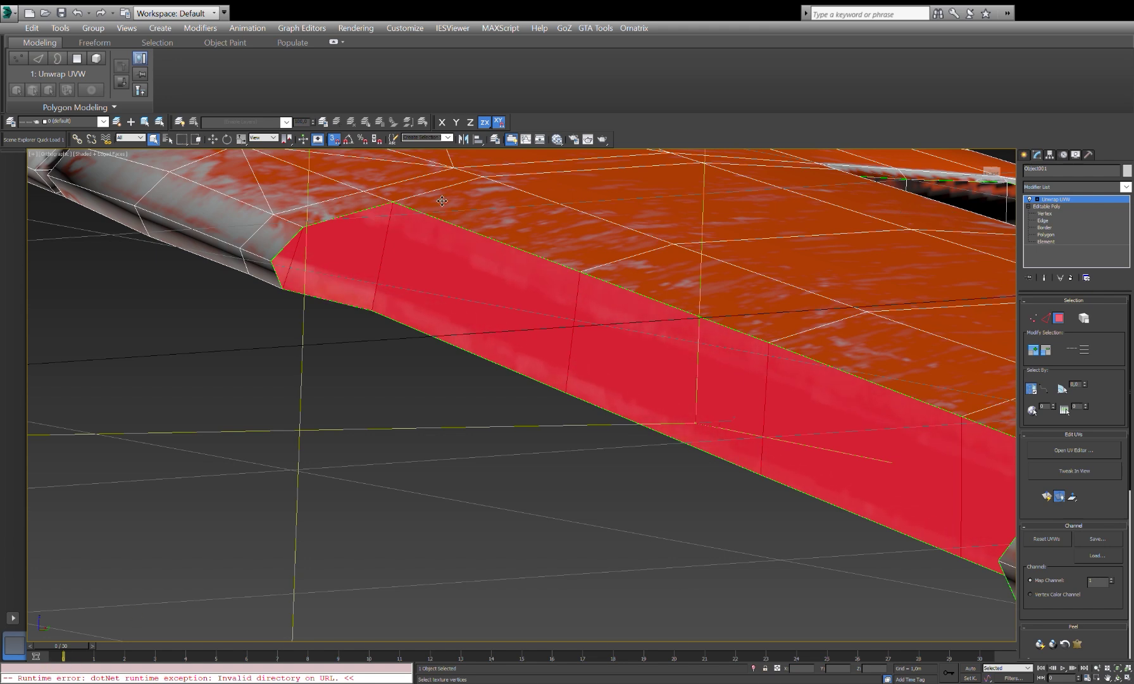
key(ctrl+z)
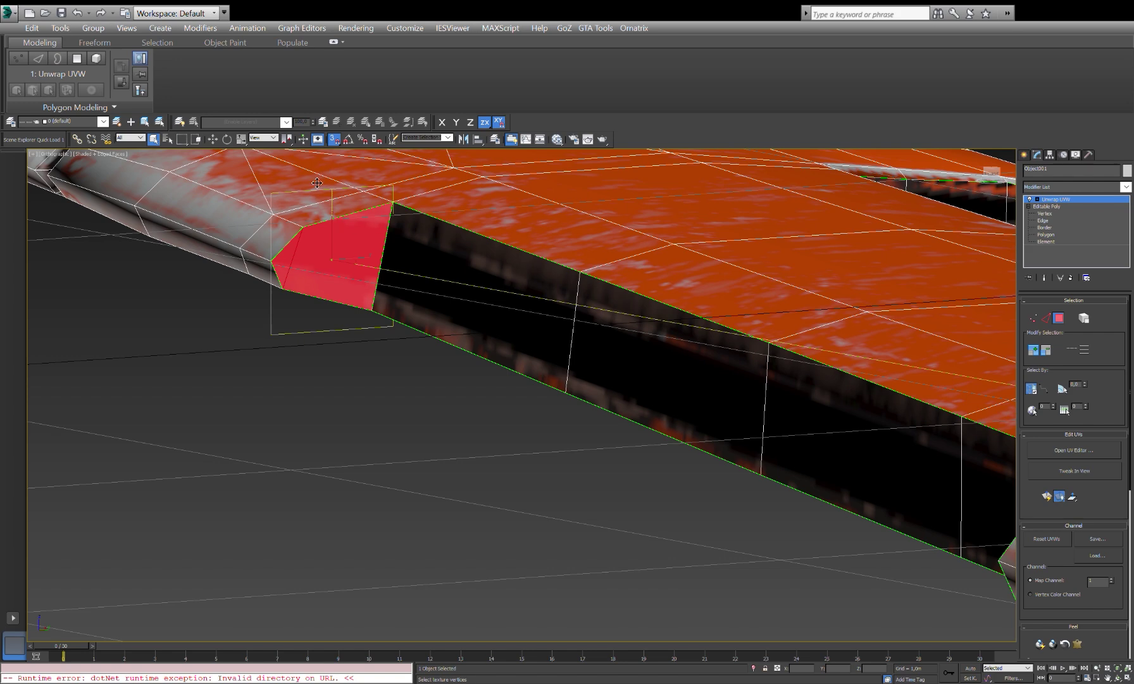
key(ctrl+z)
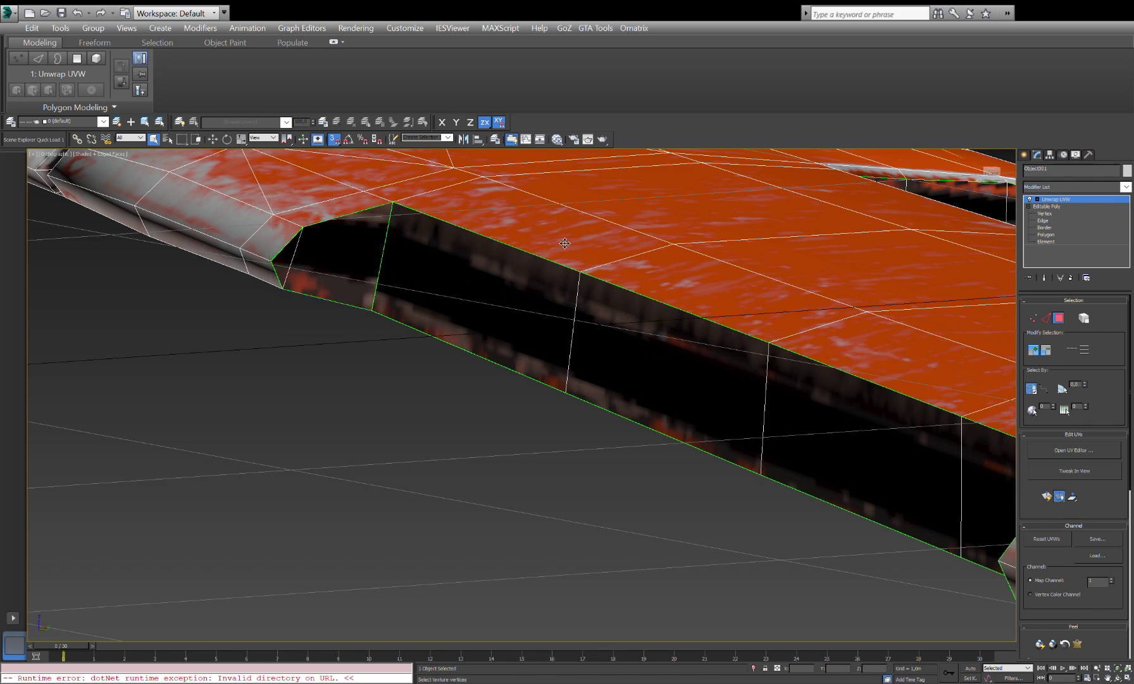
Step: Frame the detached flap panel (Object002) and switch to Edge mode for bridging
key(ctrl+z)
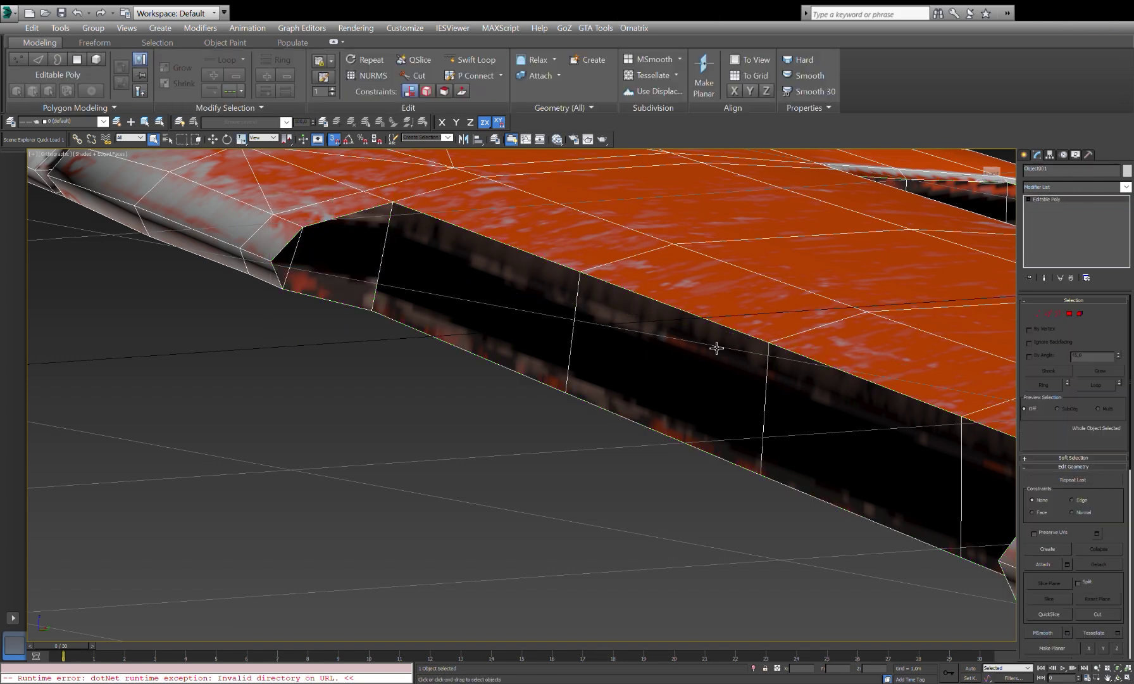
key(shift+z)
key(shift+z)
key(shift+z)
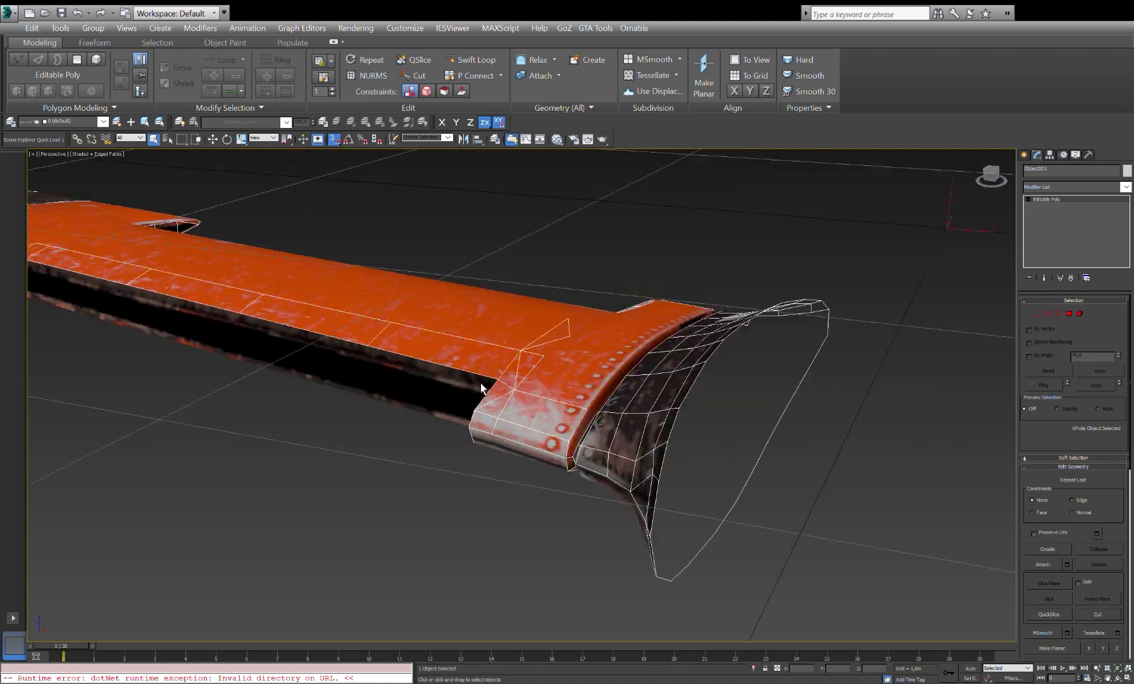
key(shift+z)
key(shift+z)
key(shift+z)
key(shift+z)
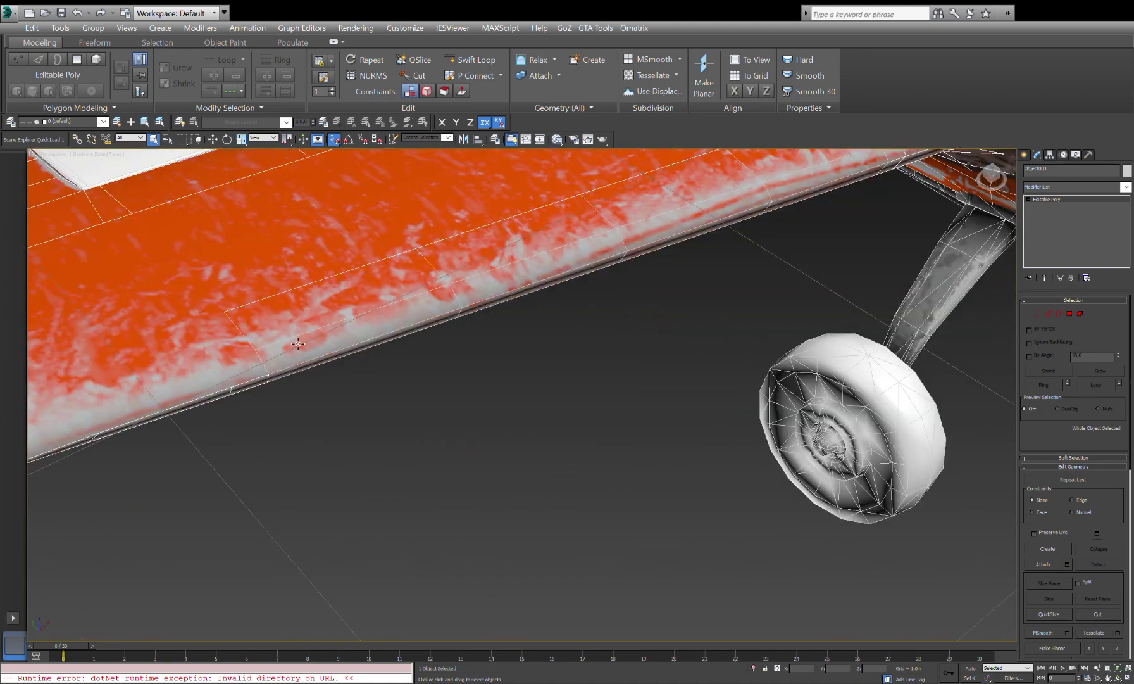
key(shift+z)
key(shift+z)
key(ctrl+z)
key(shift+z)
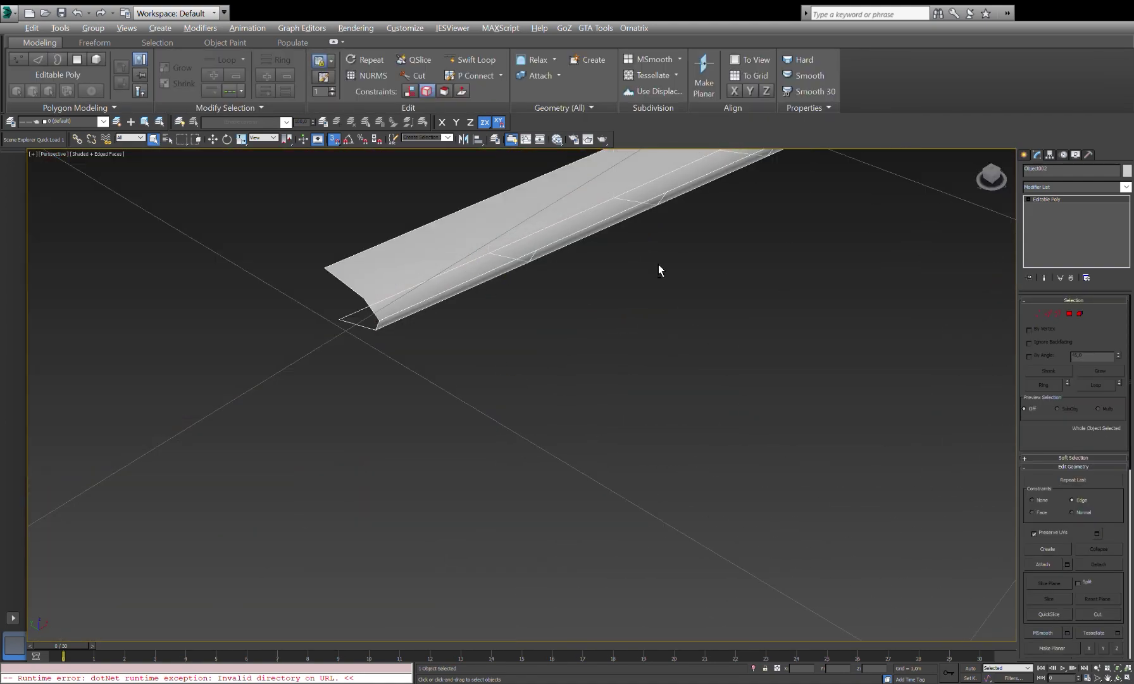
key(2)
key(shift+z)
key(shift+z)
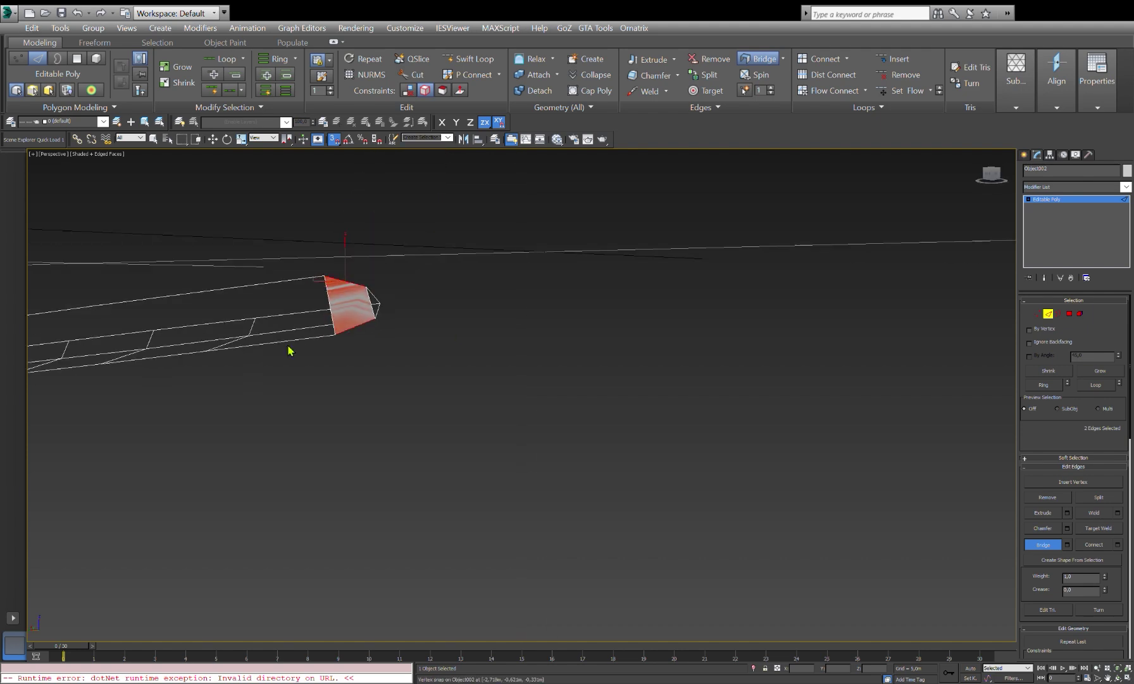
key(shift+z)
Step: Bridge the flap panel's two open gaps with new faces
key(shift+z)
key(shift+z)
click(477, 331)
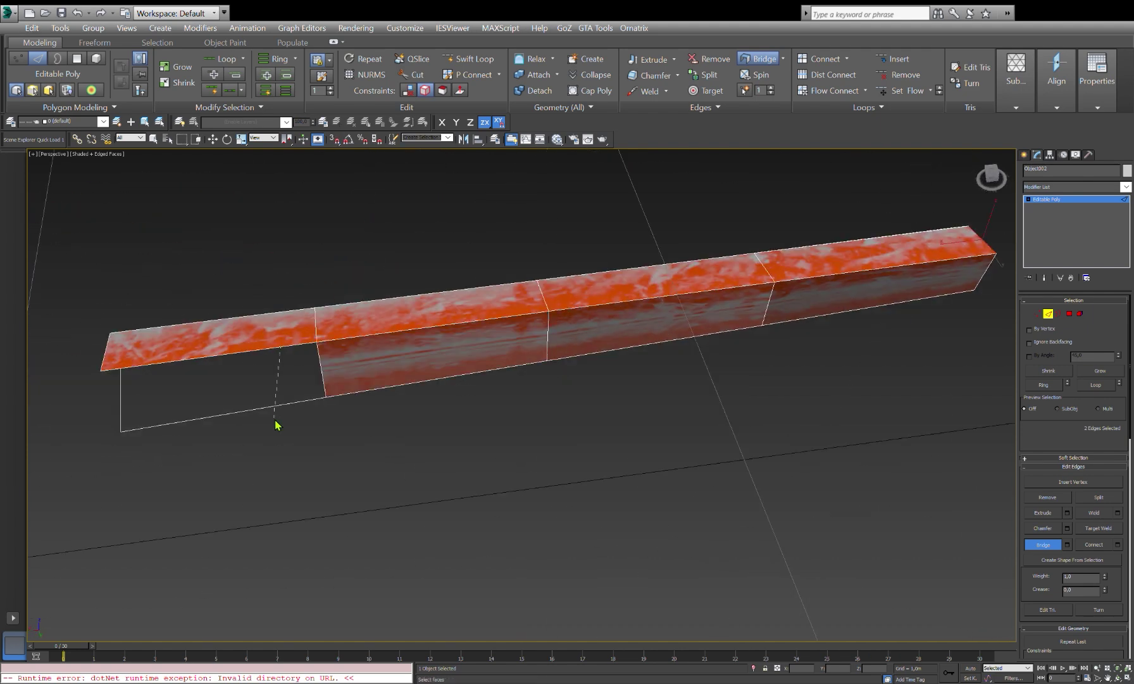
click(276, 421)
key(shift+z)
key(shift+z)
right_click(450, 475)
key(3)
Step: Check the closed panel's borders from several angles and turn on Affect Pivot Only
key(shift+z)
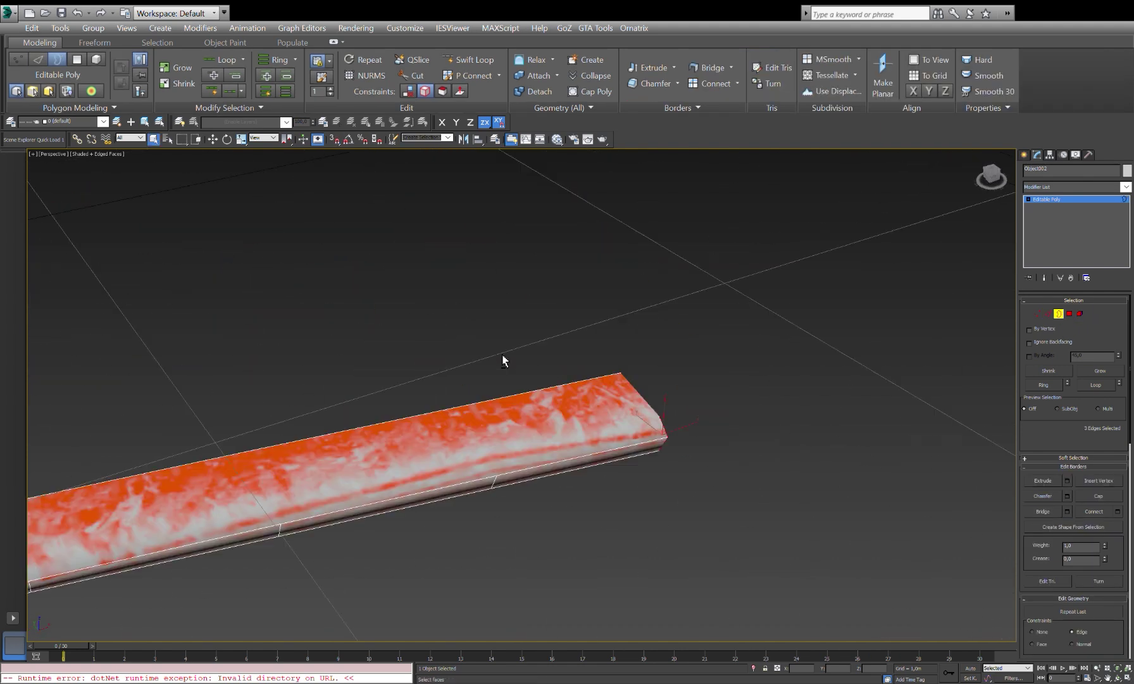
key(shift+z)
key(shift+z)
key(3)
key(shift+z)
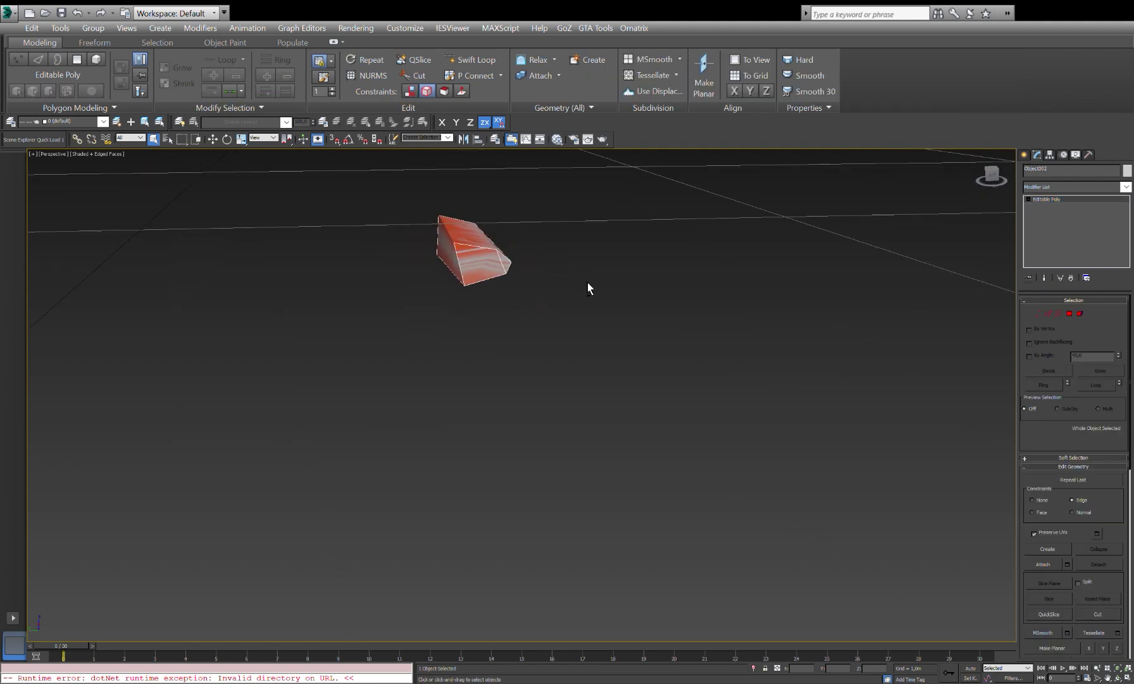
key(shift+z)
key(shift+z)
key(shift+z)
key(shift+z)
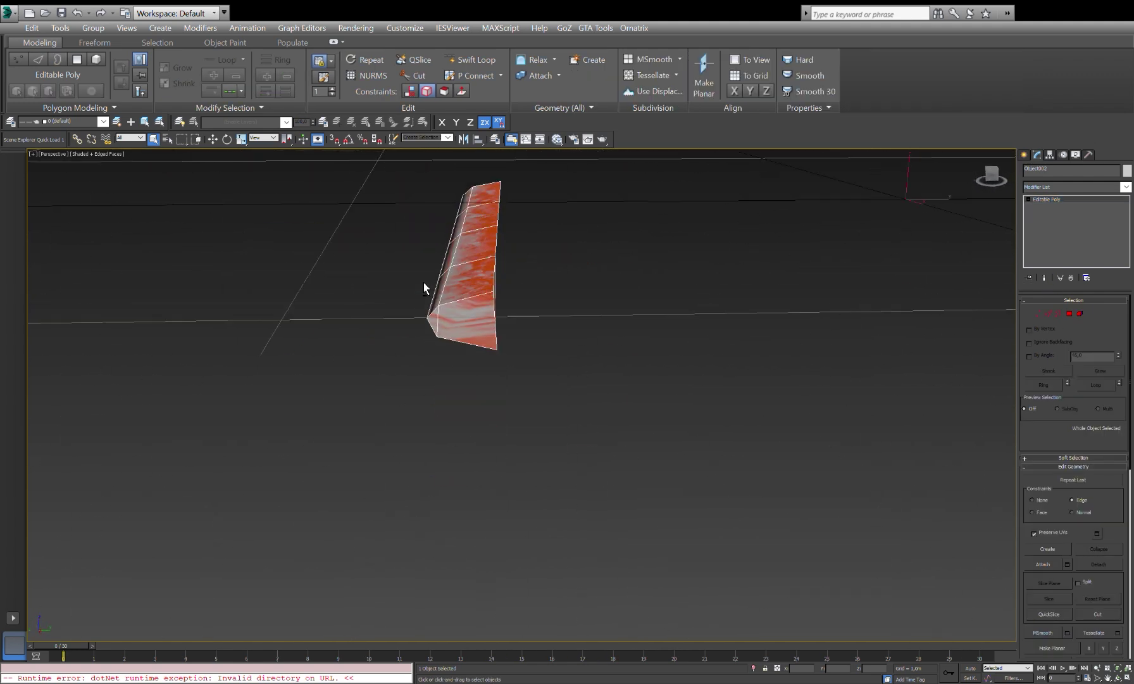
key(shift+z)
key(shift+z)
key(shift+z)
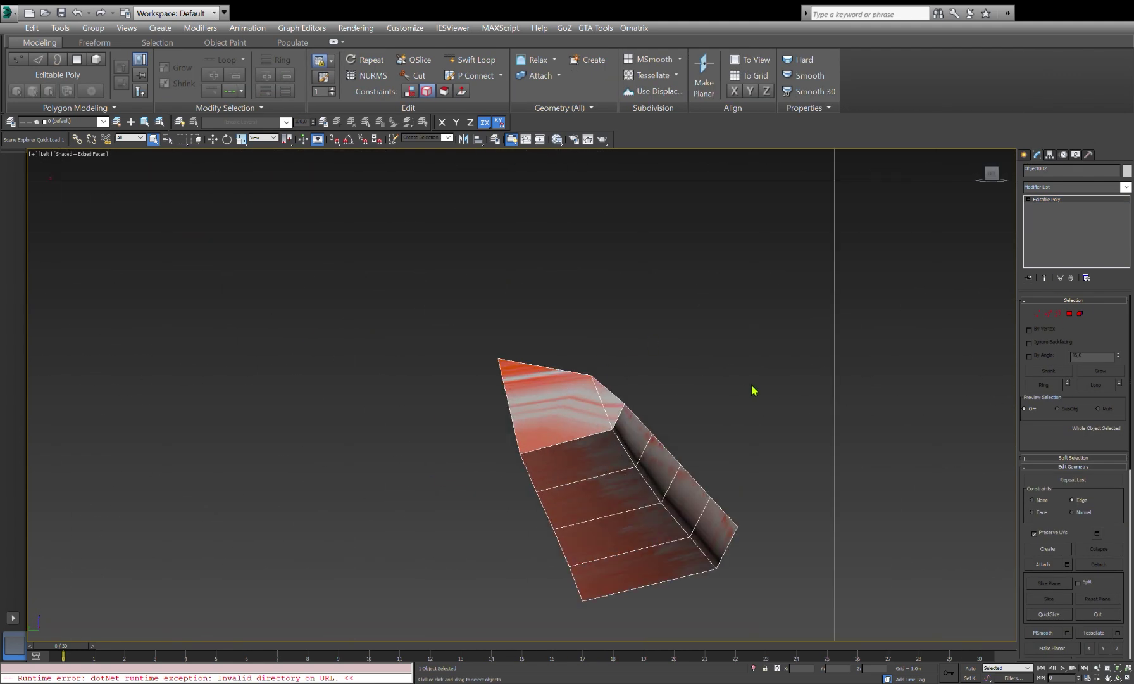
key(shift+z)
key(shift+z)
key(Insert)
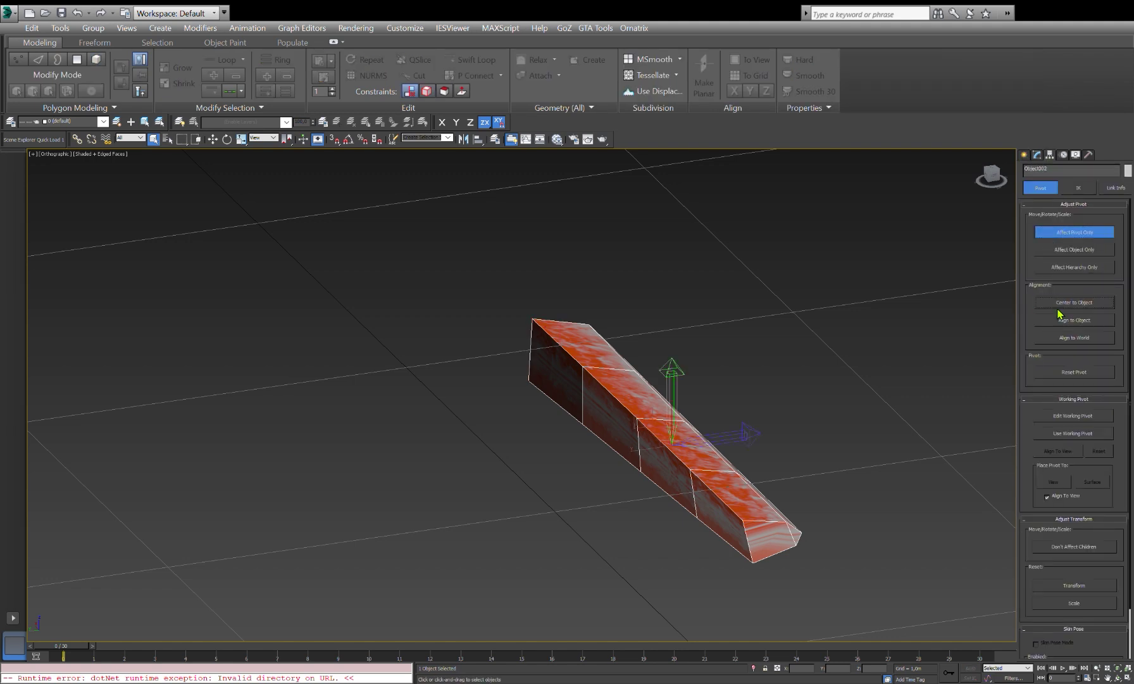
Step: Move the flap's pivot toward the hinge edge with snapping on
key(w)
key(s)
drag(671, 443, 645, 475)
mouse_move(712, 464)
alt+middle_down()
mouse_move(688, 450)
mouse_move(598, 497)
mouse_move(552, 420)
alt+middle_up()
scroll(696, 449, up, 8)
scroll(552, 421, down, 10)
scroll(678, 475, up, 5)
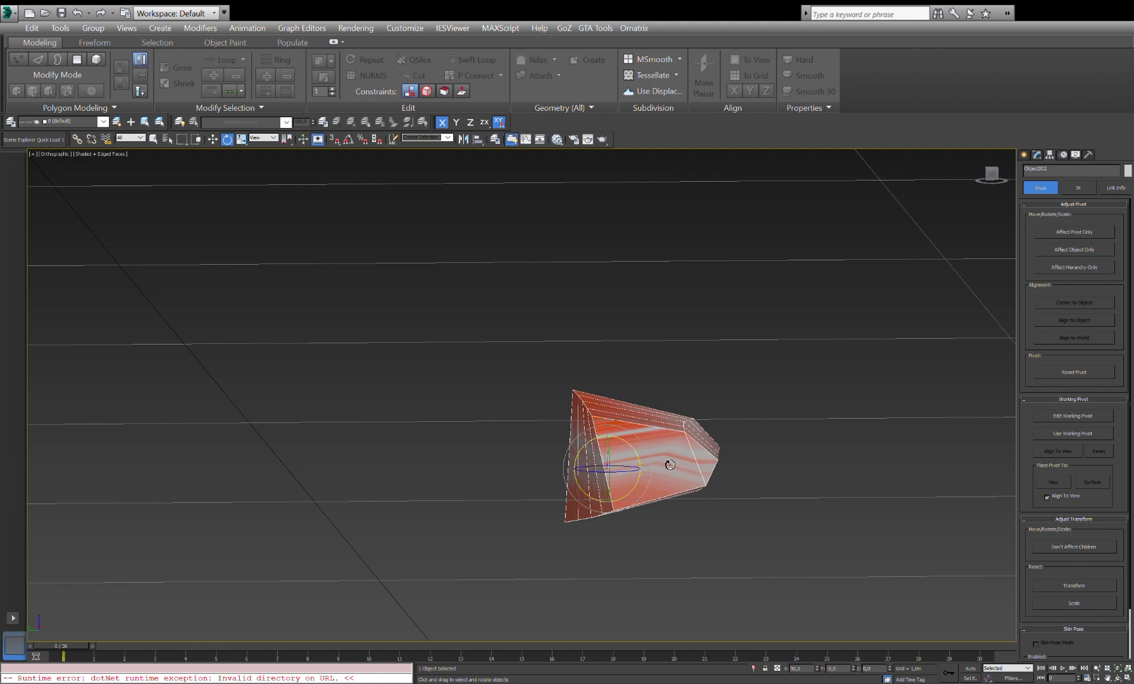
Step: Flatten the selected panel polygons along Z
key(4)
scroll(699, 514, up, 5)
mouse_move(670, 465)
alt+middle_down()
mouse_move(699, 514)
mouse_move(810, 578)
mouse_move(543, 454)
mouse_move(521, 463)
mouse_move(570, 444)
alt+middle_up()
scroll(810, 577, down, 5)
scroll(1076, 506, down, 5)
click(1117, 616)
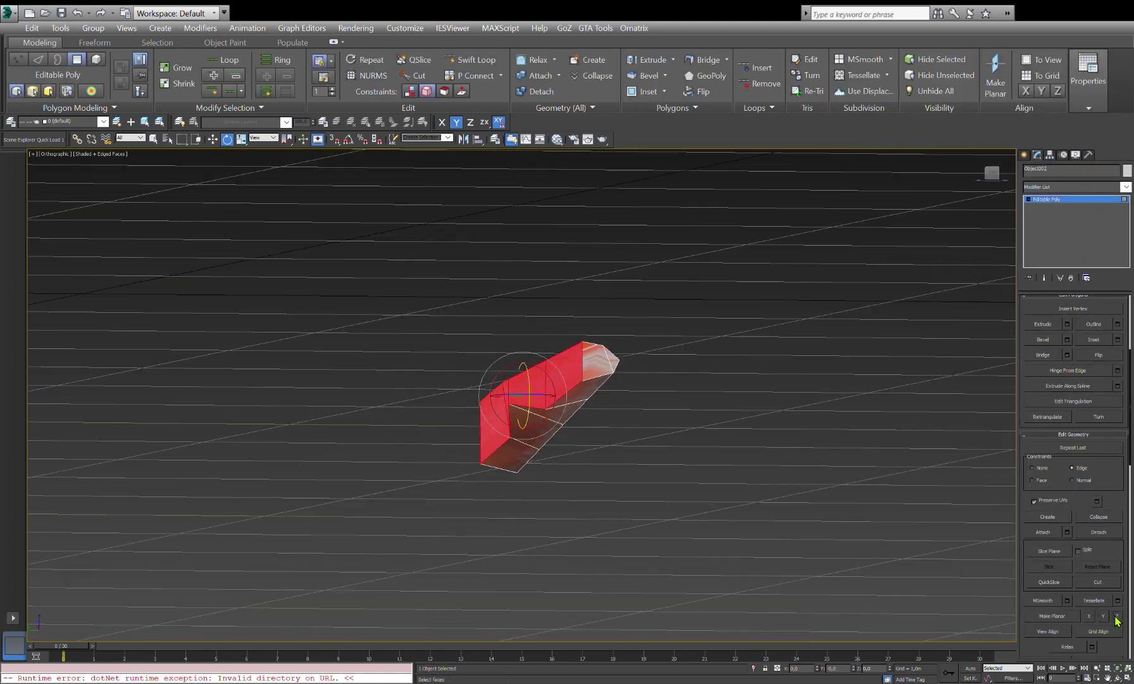
mouse_move(696, 481)
alt+middle_down()
mouse_move(659, 471)
mouse_move(443, 560)
mouse_move(686, 494)
mouse_move(405, 468)
alt+middle_up()
scroll(405, 468, up, 4)
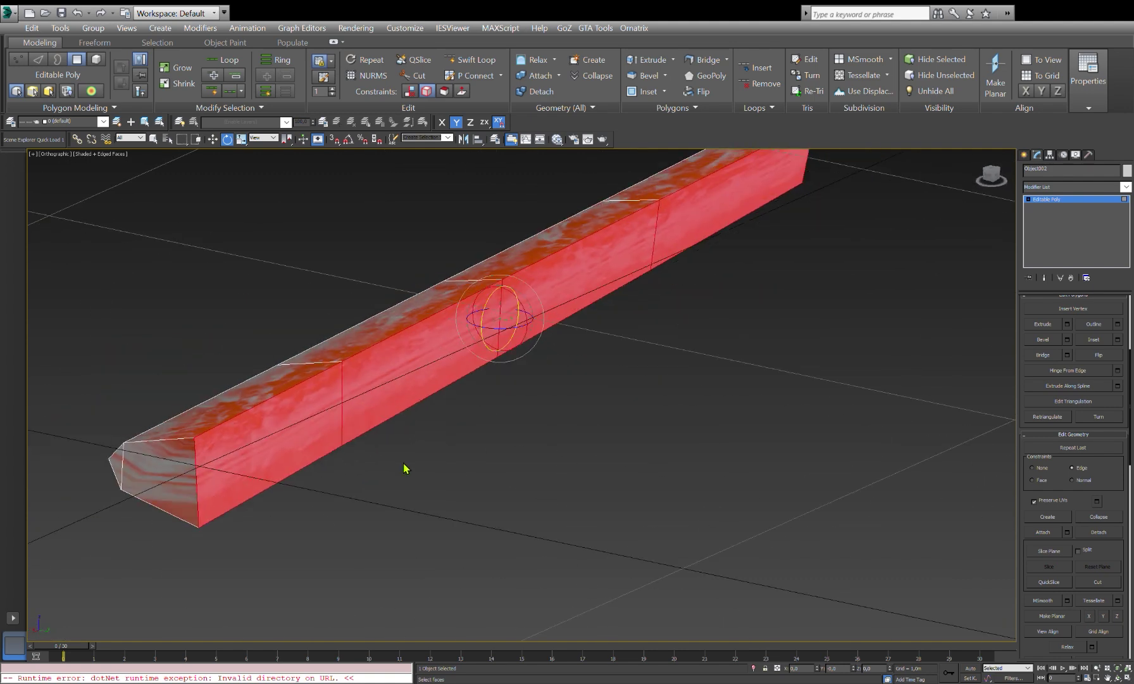
Step: Select and delete the bar's end-segment faces
key(ctrl+z)
key(ctrl+z)
key(ctrl+z)
key(ctrl+z)
key(ctrl+z)
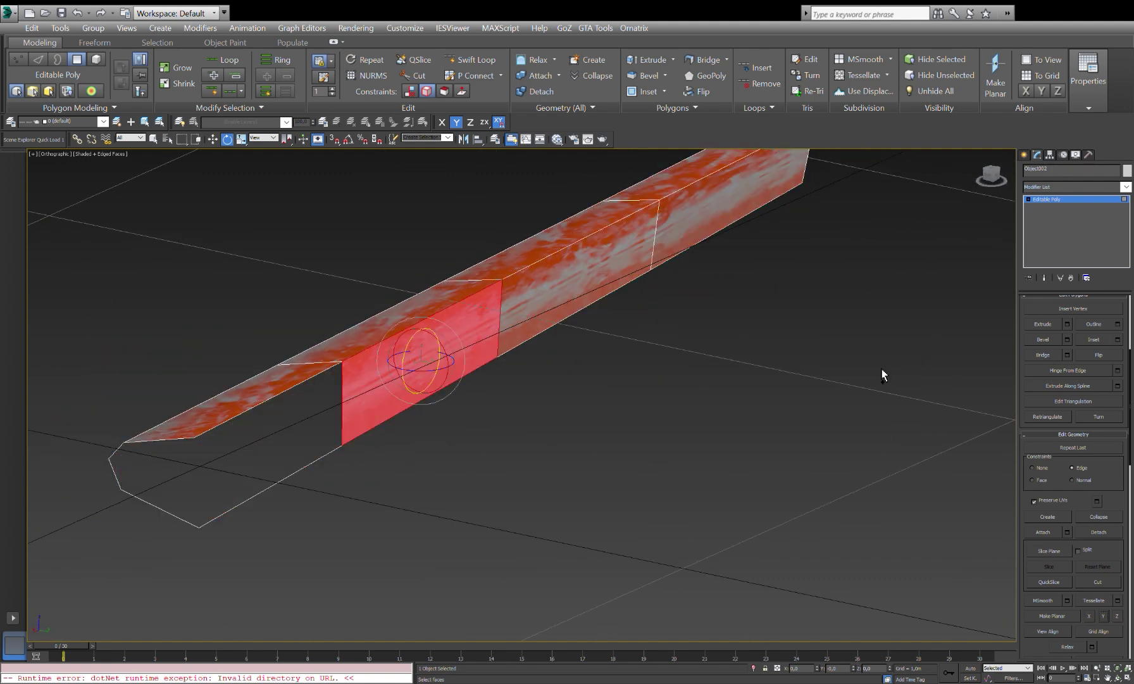
key(ctrl+z)
key(ctrl+z)
key(ctrl+z)
key(ctrl+z)
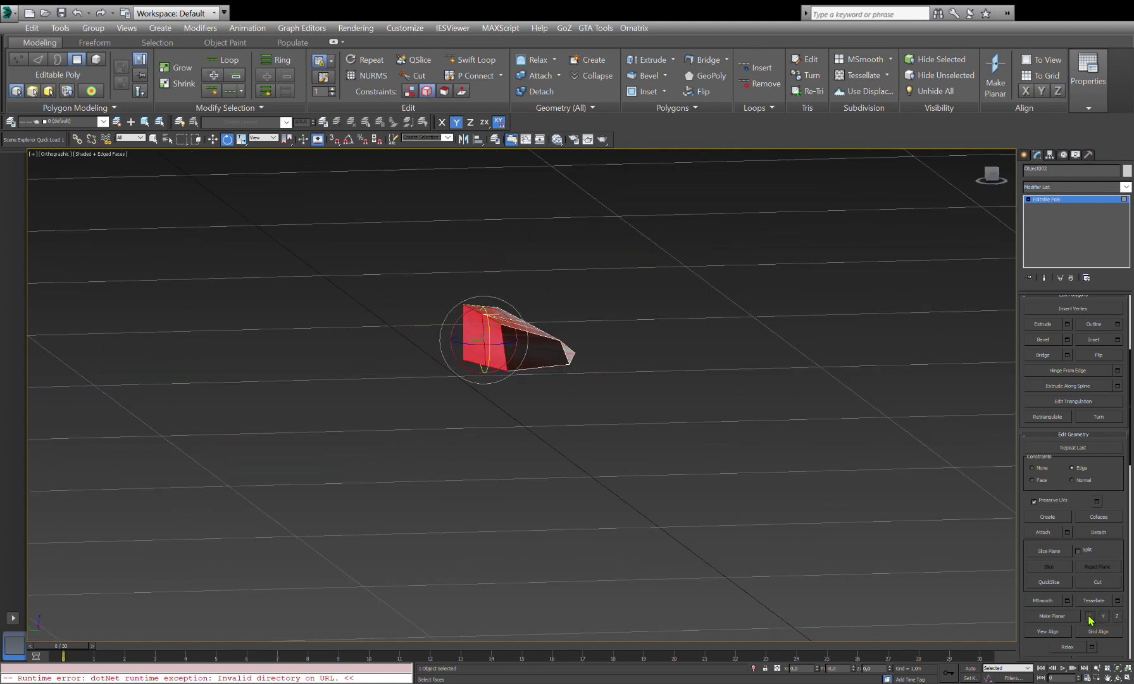
key(shift+z)
key(shift+z)
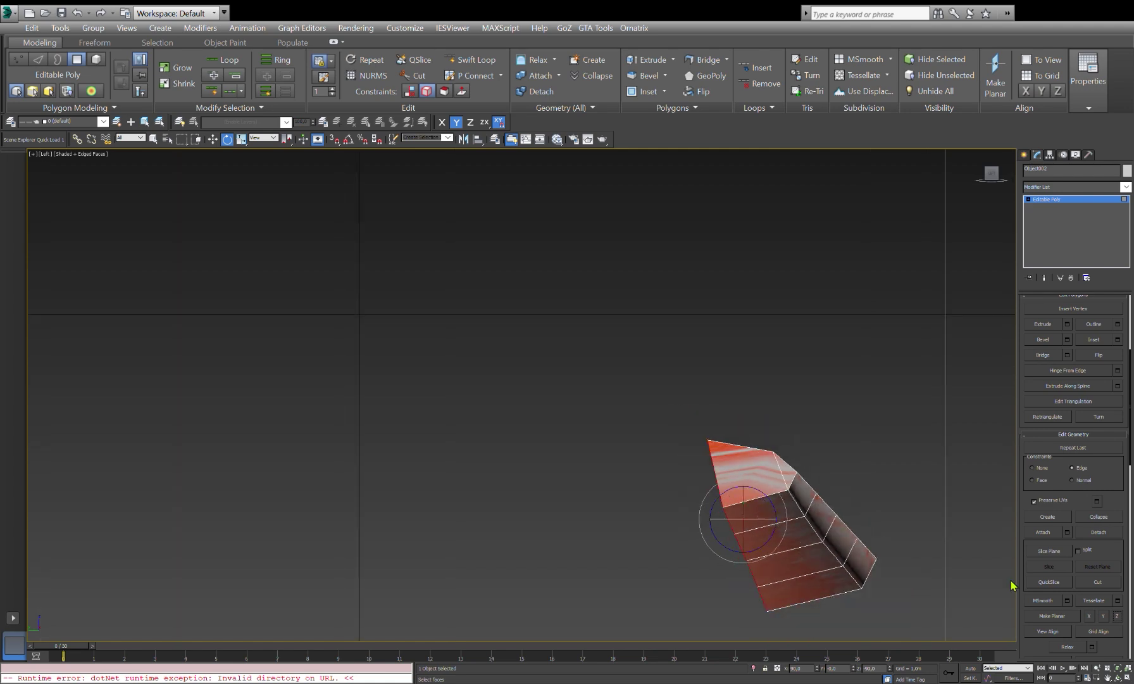
key(shift+z)
Step: Snap-move the bar's end vertices from side, end and top views, then exit Vertex mode
key(shift+z)
key(shift+z)
key(shift+z)
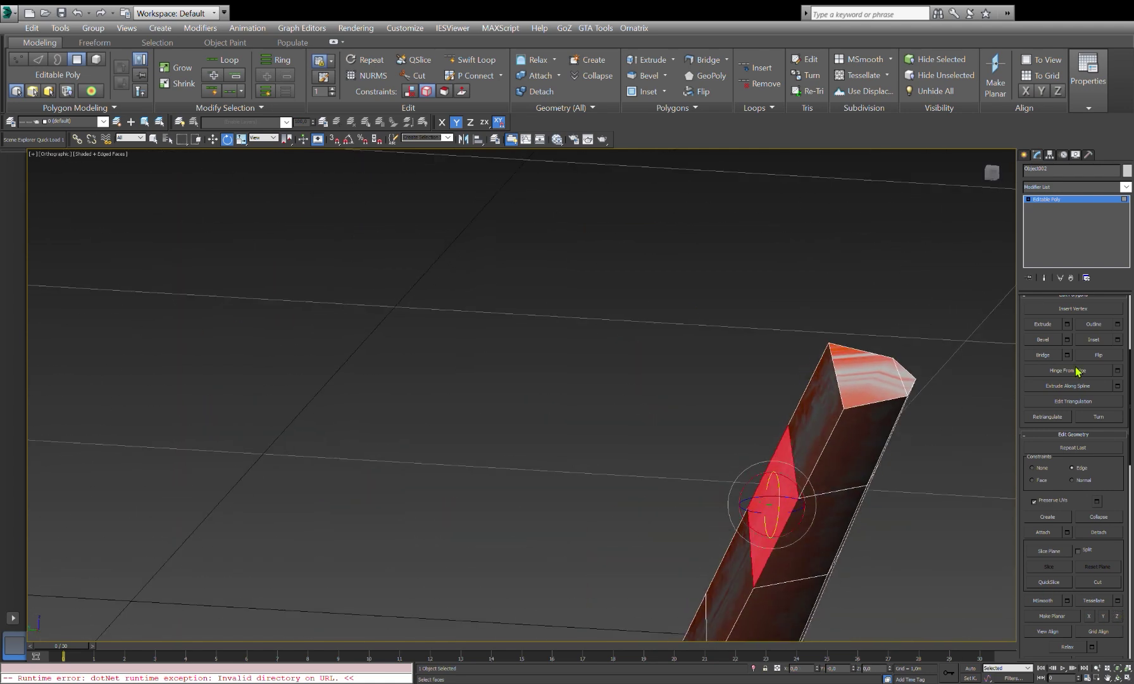
key(1)
key(w)
key(s)
key(shift+z)
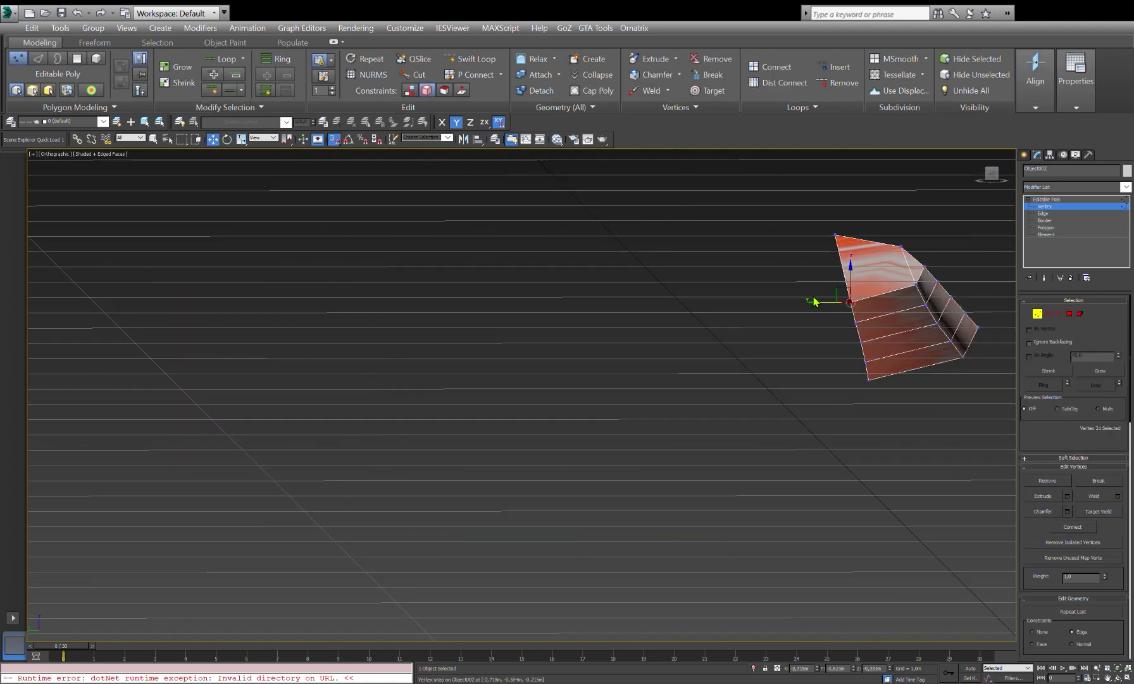
key(shift+z)
key(shift+z)
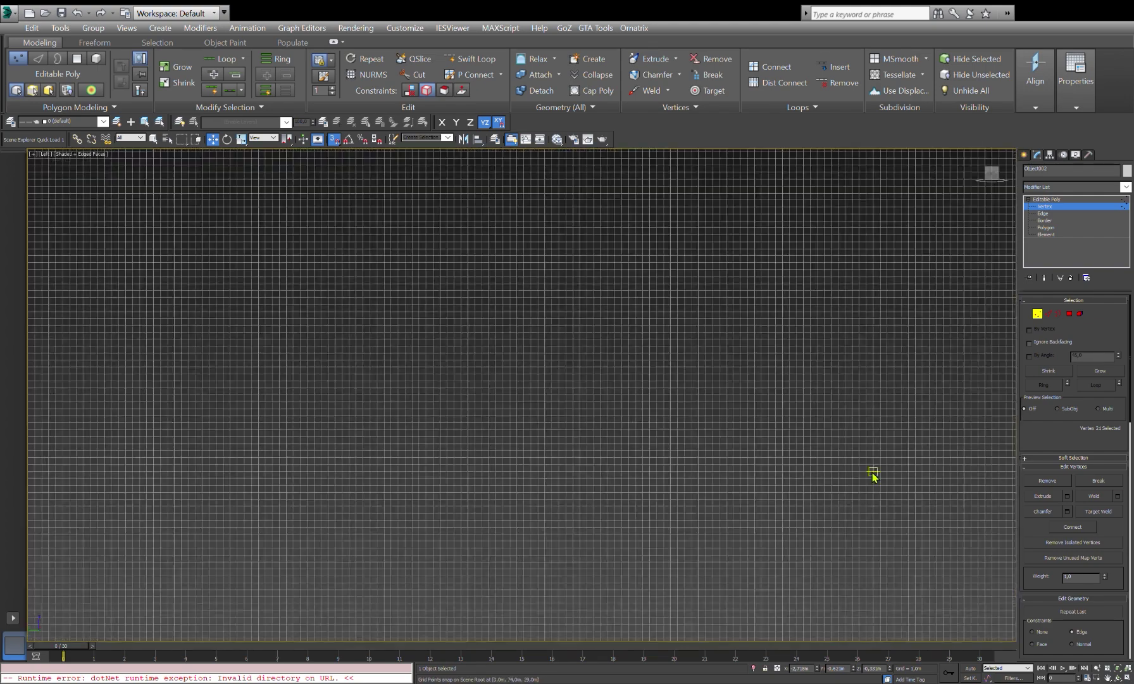
key(shift+z)
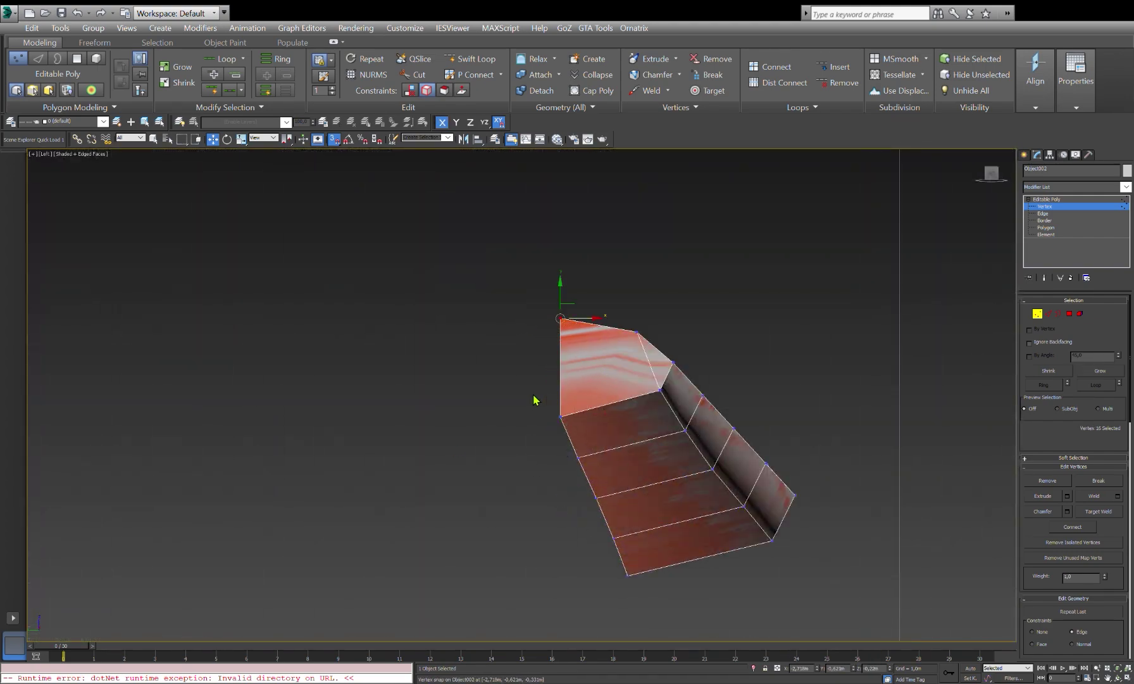
key(shift+z)
key(shift+z)
key(shift+z)
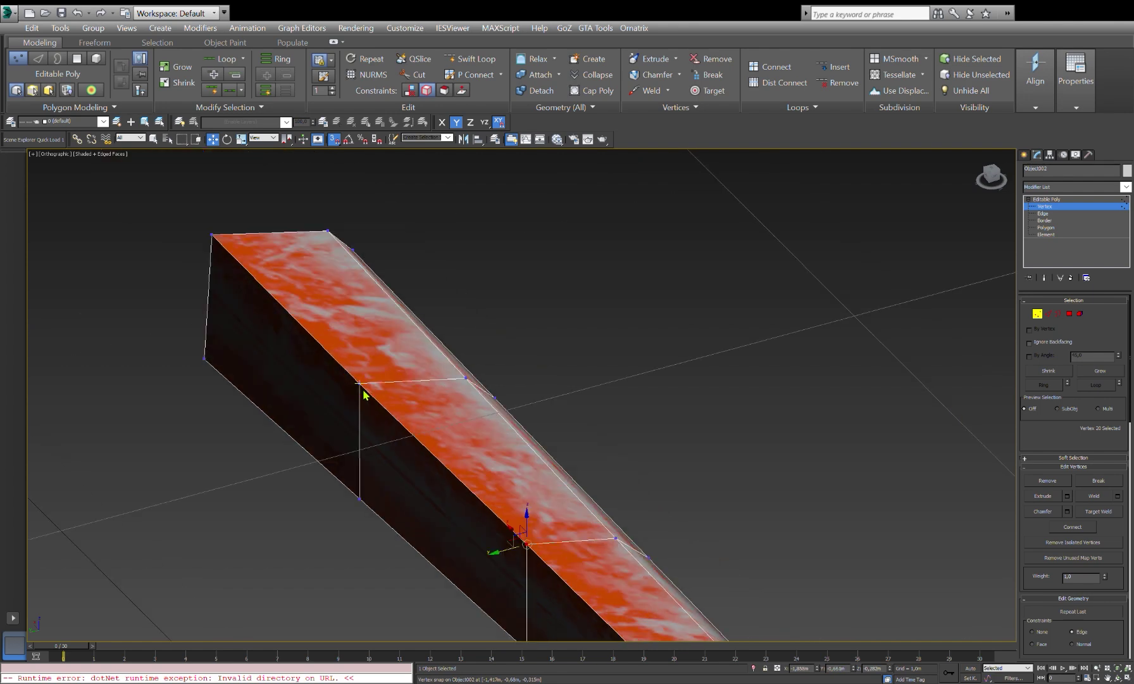
key(shift+z)
key(shift+z)
key(shift+z)
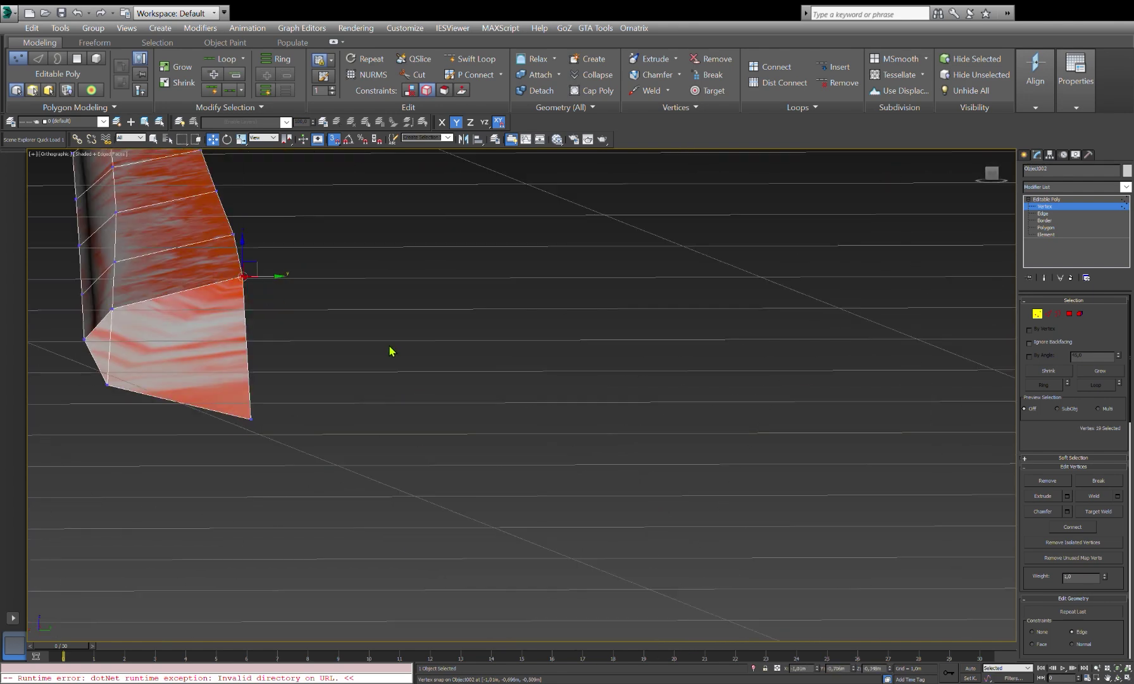
key(shift+z)
key(shift+z)
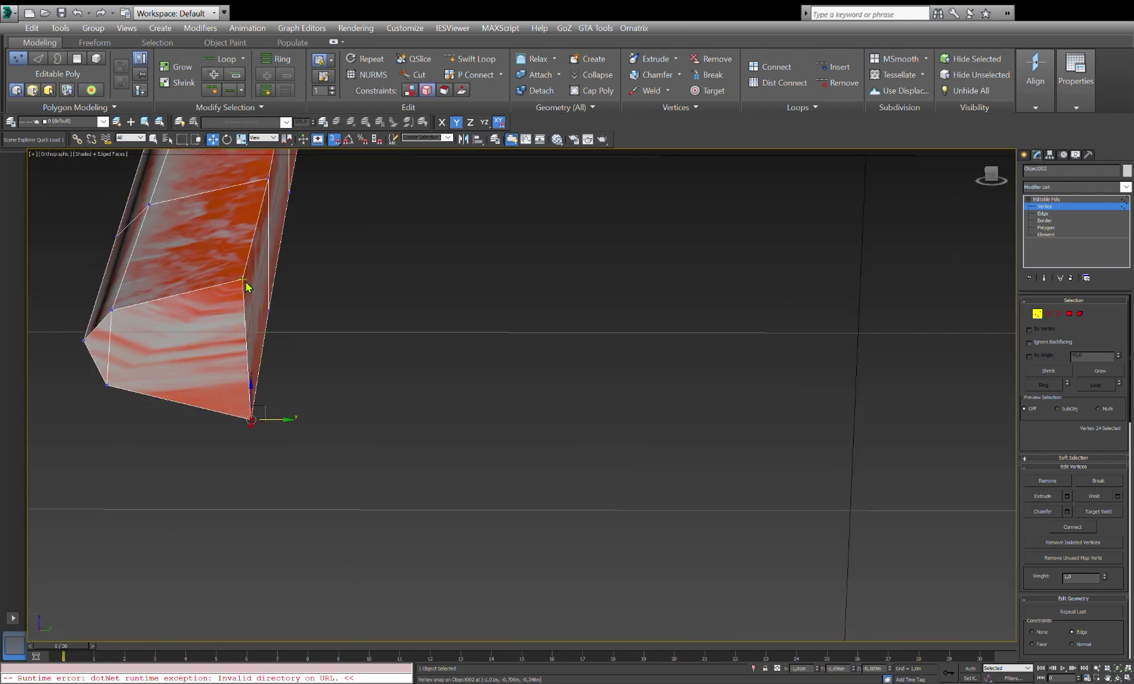
key(shift+z)
key(shift+z)
key(shift+z)
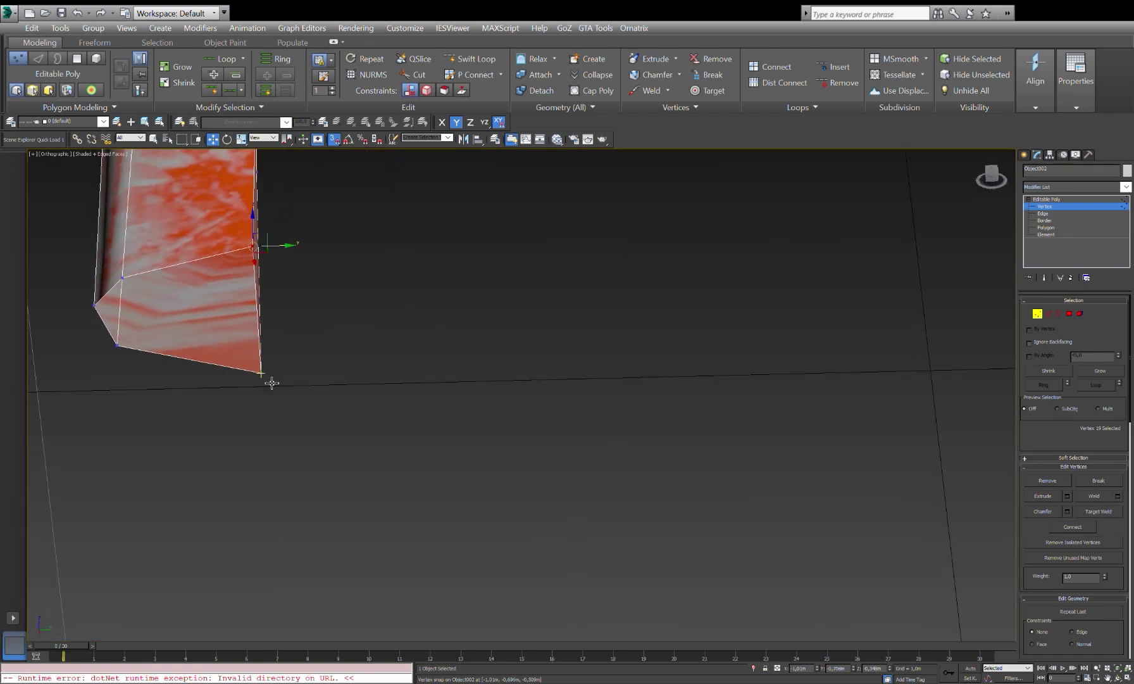
key(shift+z)
key(shift+z)
key(shift+z)
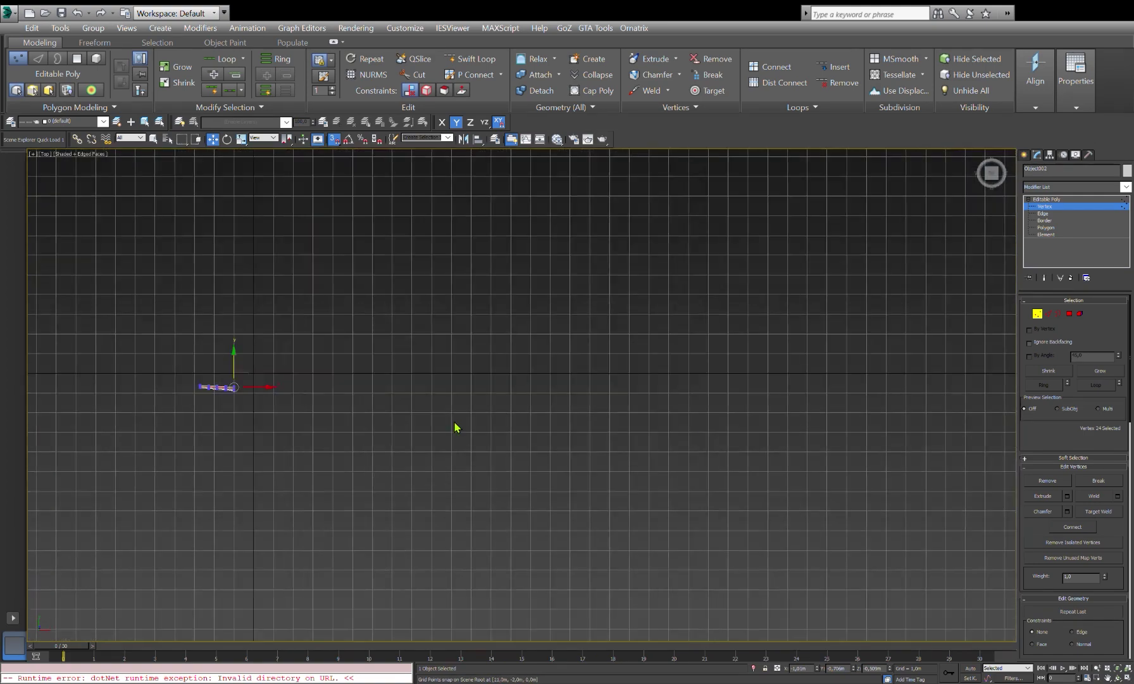
key(shift+z)
key(shift+z)
key(shift+z)
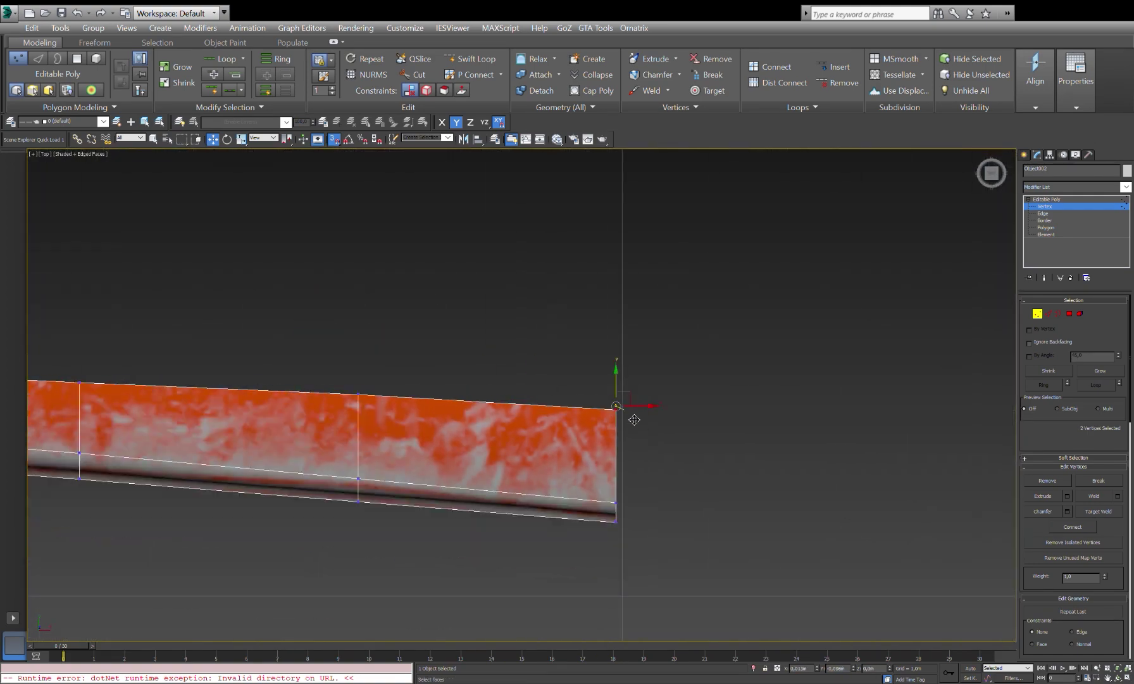
key(shift+z)
key(shift+z)
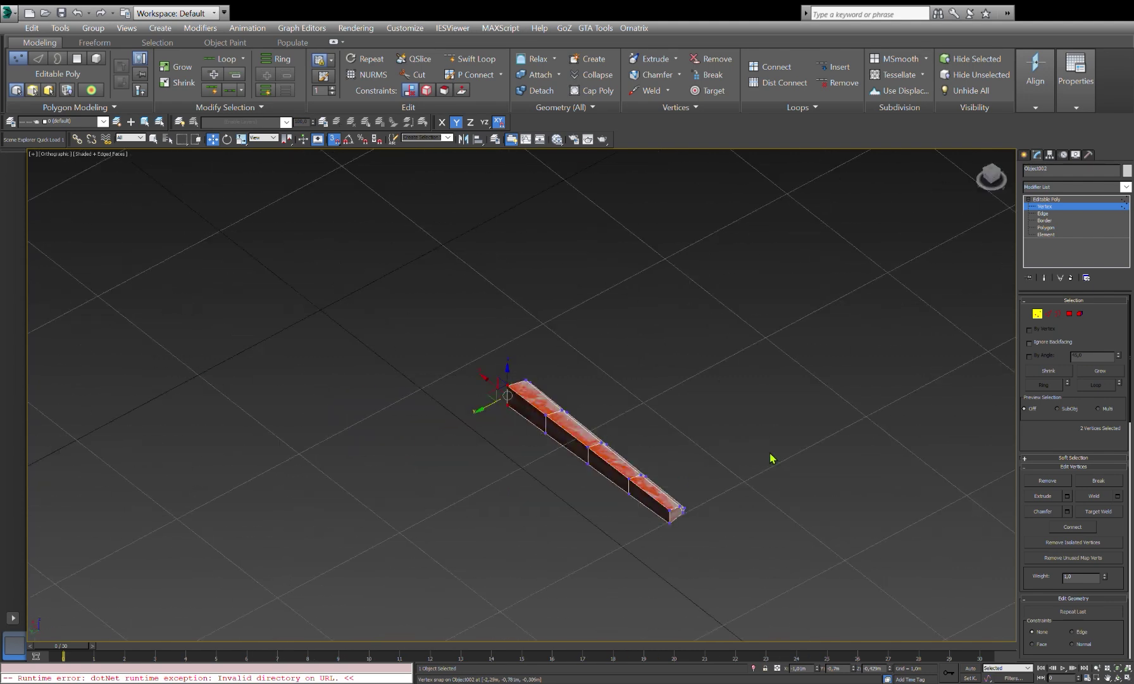
click(1047, 199)
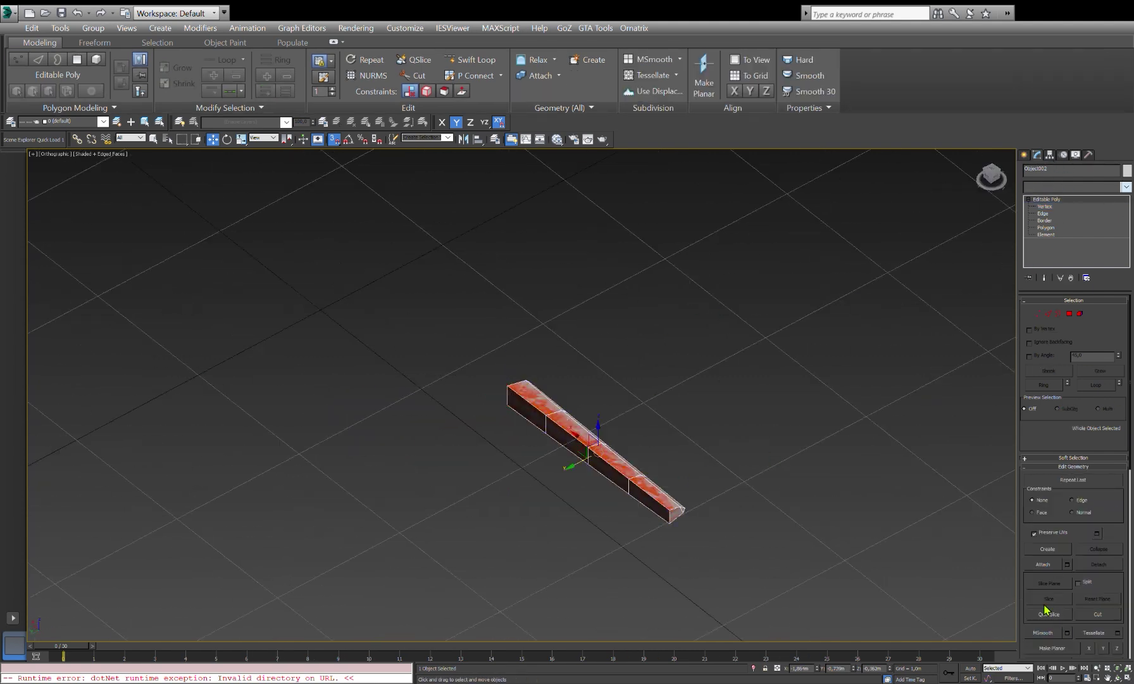
Step: Add Unwrap UVW to the flap, select all its polygons to map them, then deselect it
key(u)
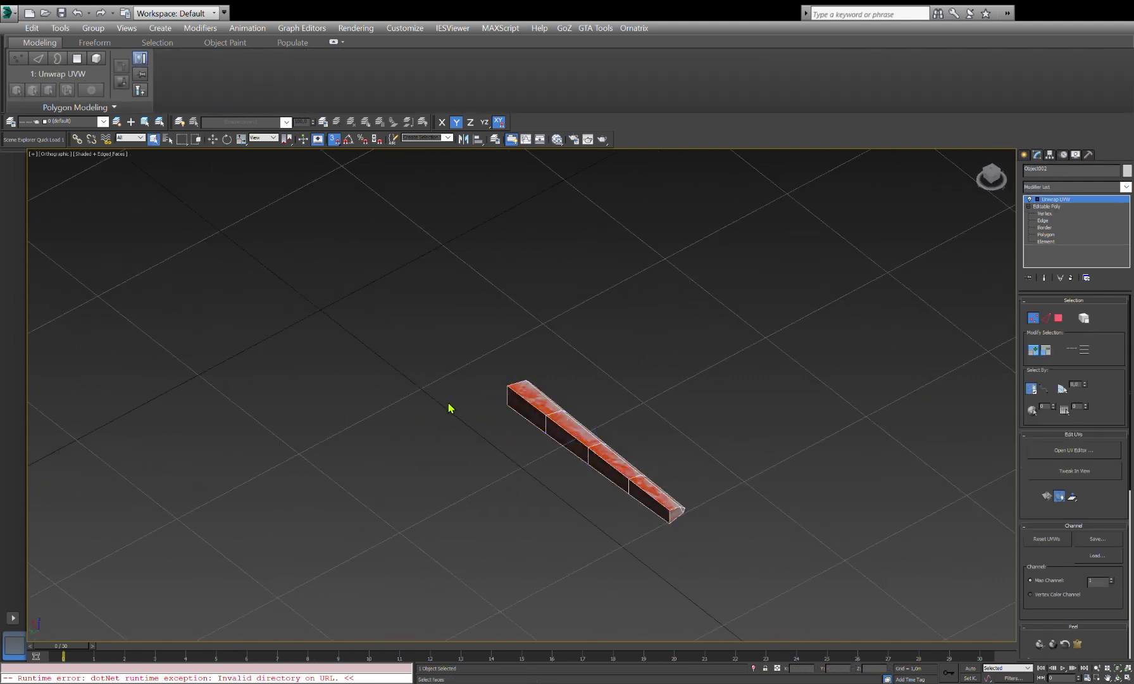
scroll(449, 407, up, 5)
key(3)
key(ctrl+a)
mouse_move(704, 489)
alt+middle_down()
mouse_move(526, 523)
mouse_move(582, 484)
mouse_move(1053, 483)
alt+middle_up()
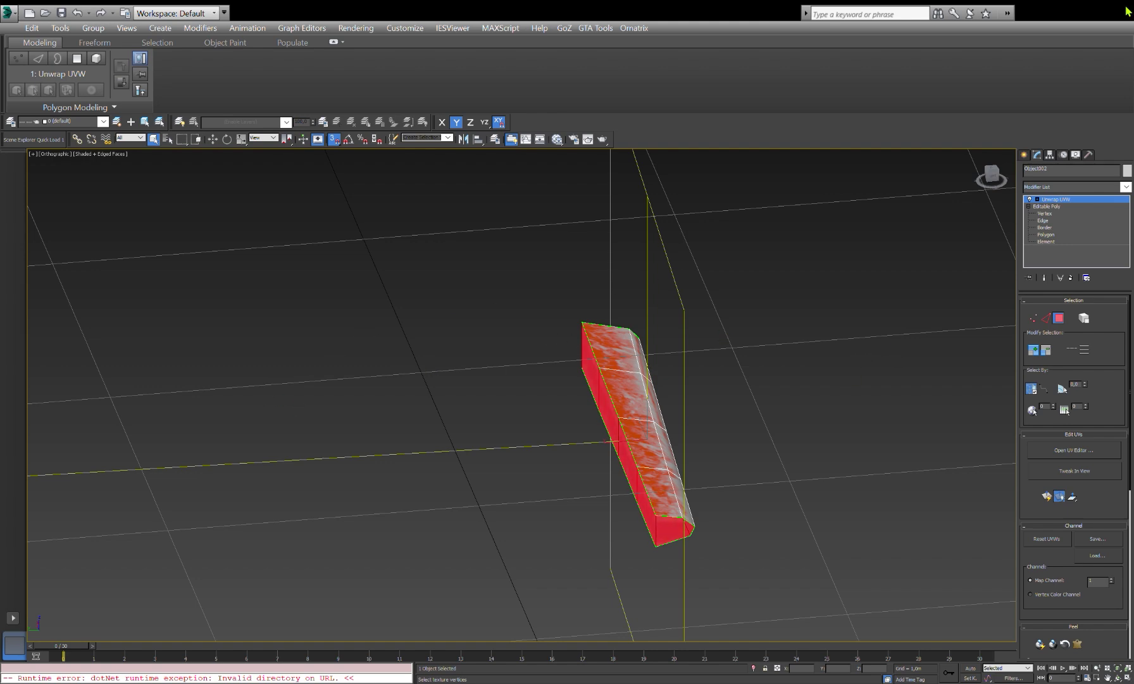
click(747, 466)
mouse_move(620, 488)
alt+middle_down()
mouse_move(494, 516)
mouse_move(709, 509)
alt+middle_up()
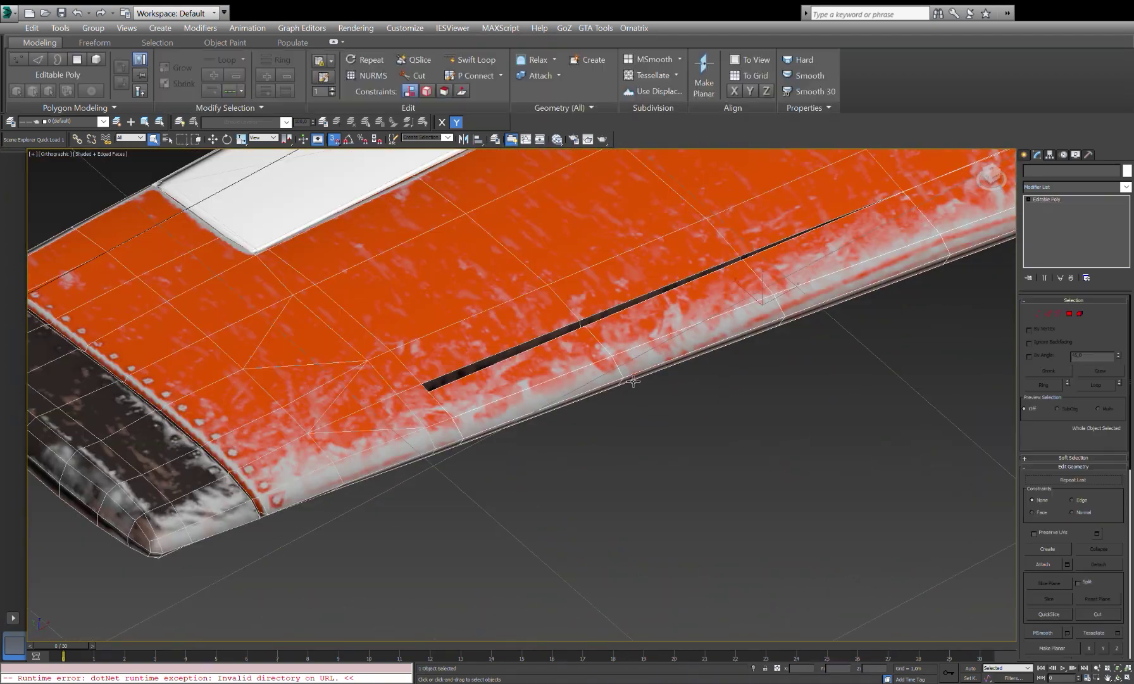
Step: In Vertex mode, select and inspect the first flap-cutout corner vertex on the wing
mouse_move(633, 382)
alt+middle_down()
mouse_move(678, 408)
mouse_move(633, 355)
alt+middle_up()
key(1)
scroll(569, 329, up, 3)
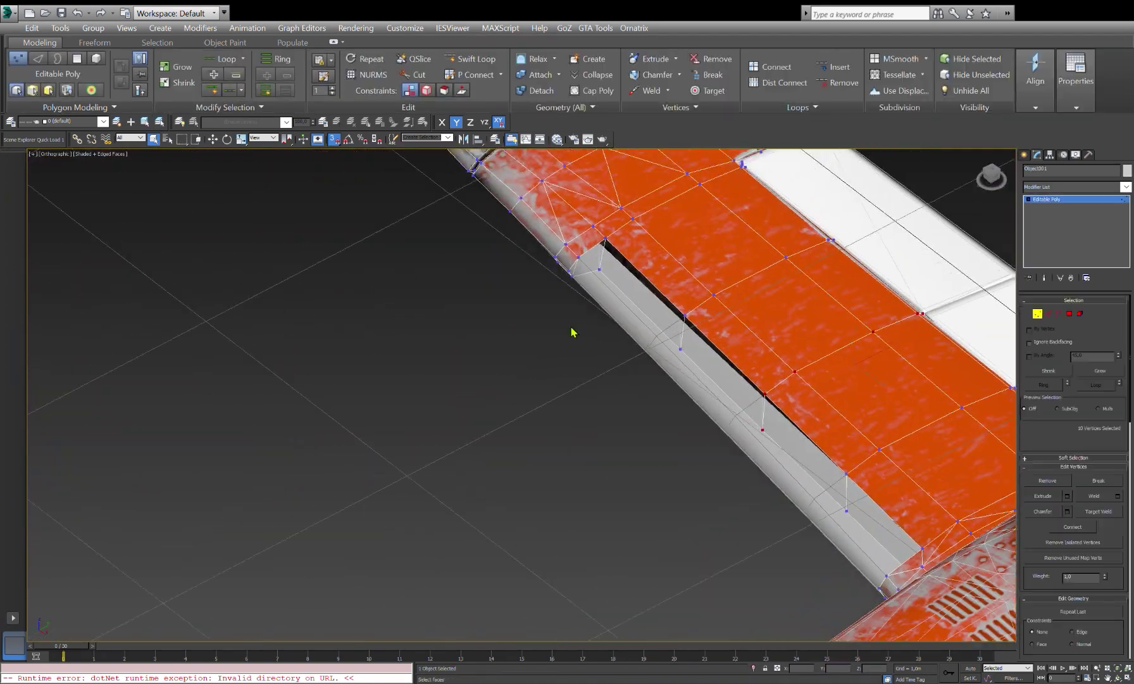
scroll(693, 323, up, 3)
mouse_move(694, 323)
alt+middle_down()
mouse_move(695, 342)
mouse_move(658, 250)
alt+middle_up()
key(w)
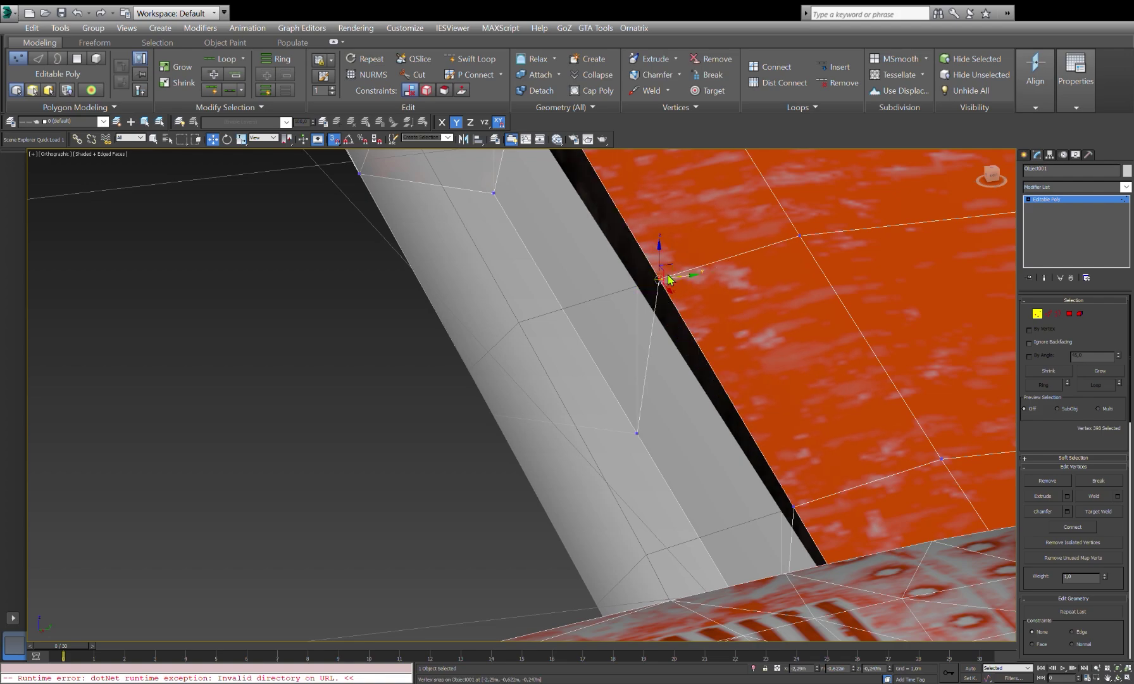
click(794, 508)
mouse_move(794, 508)
alt+middle_down()
mouse_move(608, 436)
mouse_move(334, 398)
alt+middle_up()
scroll(778, 322, up, 5)
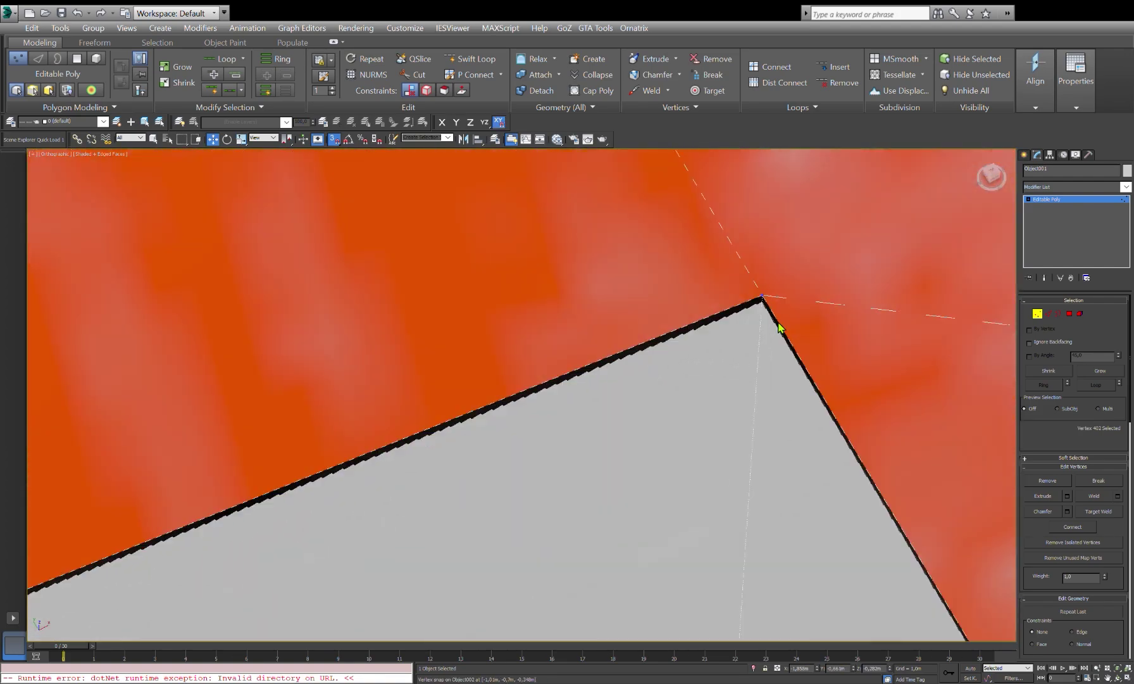
scroll(746, 295, up, 2)
mouse_move(745, 295)
alt+middle_down()
mouse_move(729, 362)
mouse_move(590, 395)
mouse_move(785, 254)
mouse_move(495, 328)
mouse_move(656, 426)
alt+middle_up()
Step: Select and check the neighbouring and opposite cutout corner vertices
click(784, 421)
mouse_move(785, 420)
alt+middle_down()
mouse_move(716, 455)
mouse_move(340, 382)
mouse_move(397, 486)
mouse_move(431, 456)
mouse_move(408, 438)
mouse_move(587, 405)
alt+middle_up()
scroll(687, 419, down, 3)
scroll(687, 420, down, 3)
scroll(431, 456, up, 5)
click(546, 381)
scroll(502, 394, up, 3)
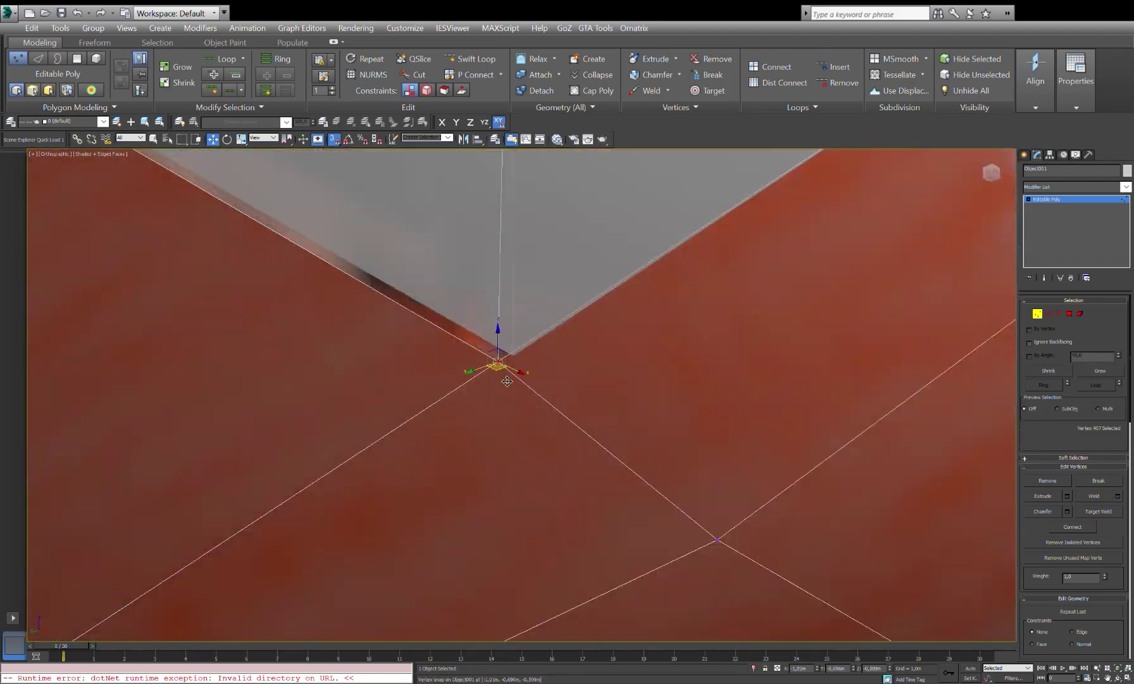
scroll(502, 393, down, 5)
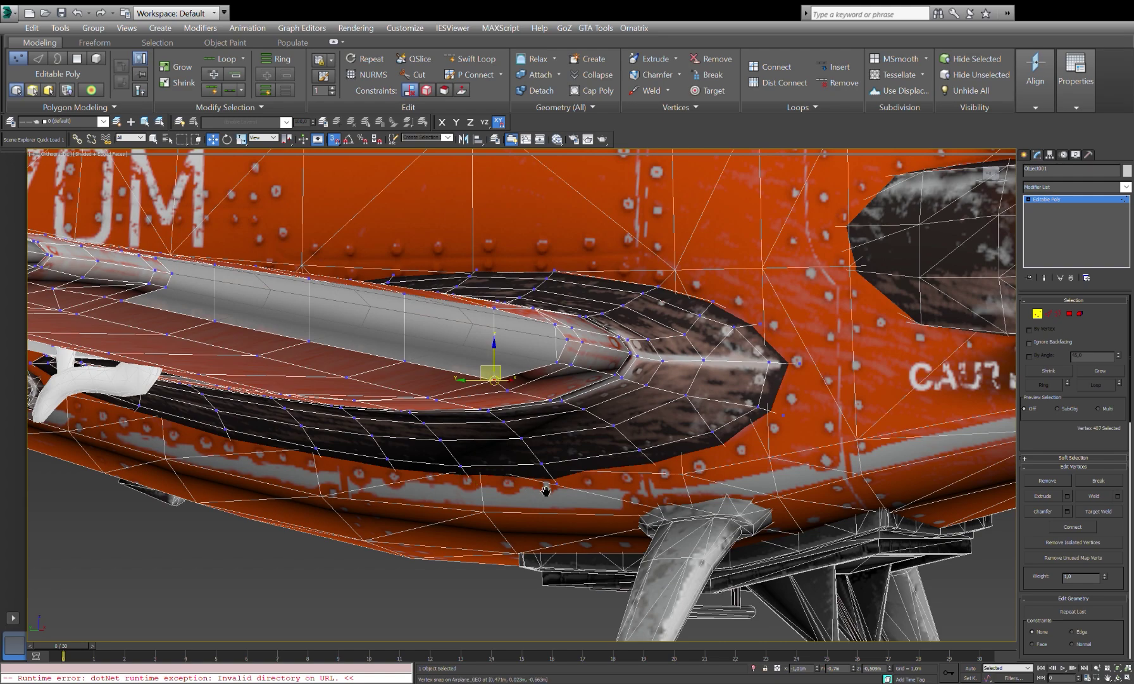
mouse_move(516, 454)
alt+middle_down()
mouse_move(500, 437)
mouse_move(553, 391)
mouse_move(506, 373)
alt+middle_up()
scroll(500, 437, down, 5)
scroll(552, 390, up, 5)
scroll(553, 391, down, 5)
Step: Select the flap panel and enable Affect Pivot Only under Hierarchy > Pivot
click(506, 374)
click(1049, 155)
click(1074, 228)
scroll(582, 379, up, 5)
mouse_move(583, 380)
alt+middle_down()
mouse_move(520, 431)
mouse_move(582, 443)
alt+middle_up()
key(e)
scroll(516, 410, down, 5)
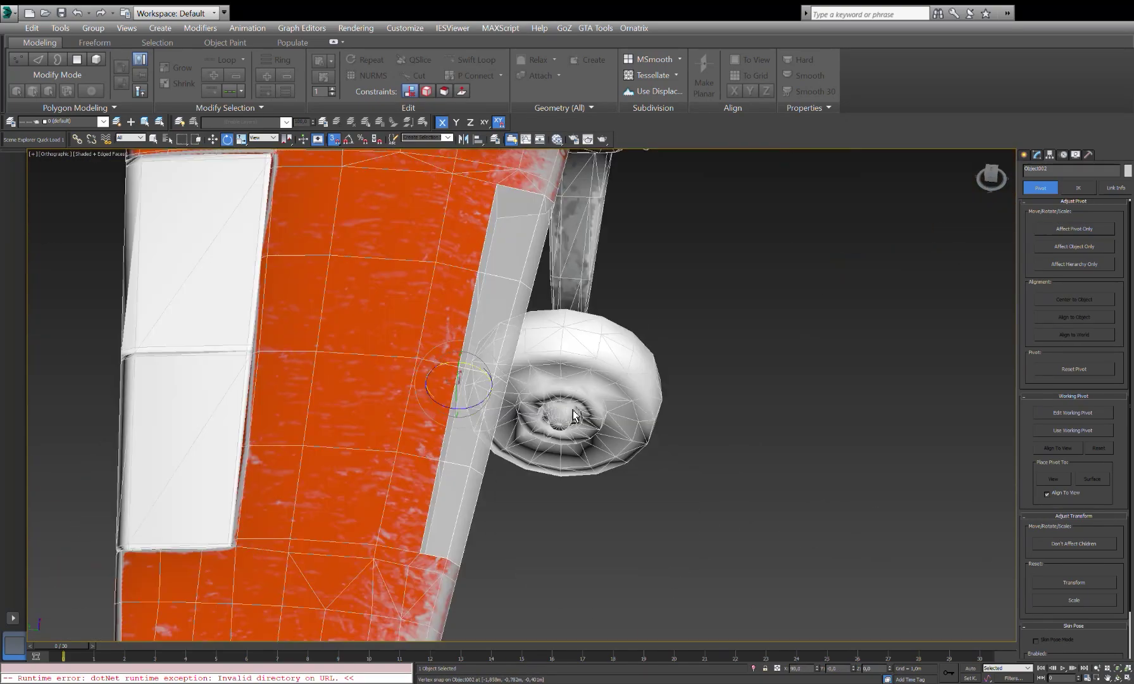
Step: Test-rotate the flap around its pivot in top view, then undo the rotation
scroll(583, 456, up, 5)
click(1075, 245)
scroll(507, 376, down, 2)
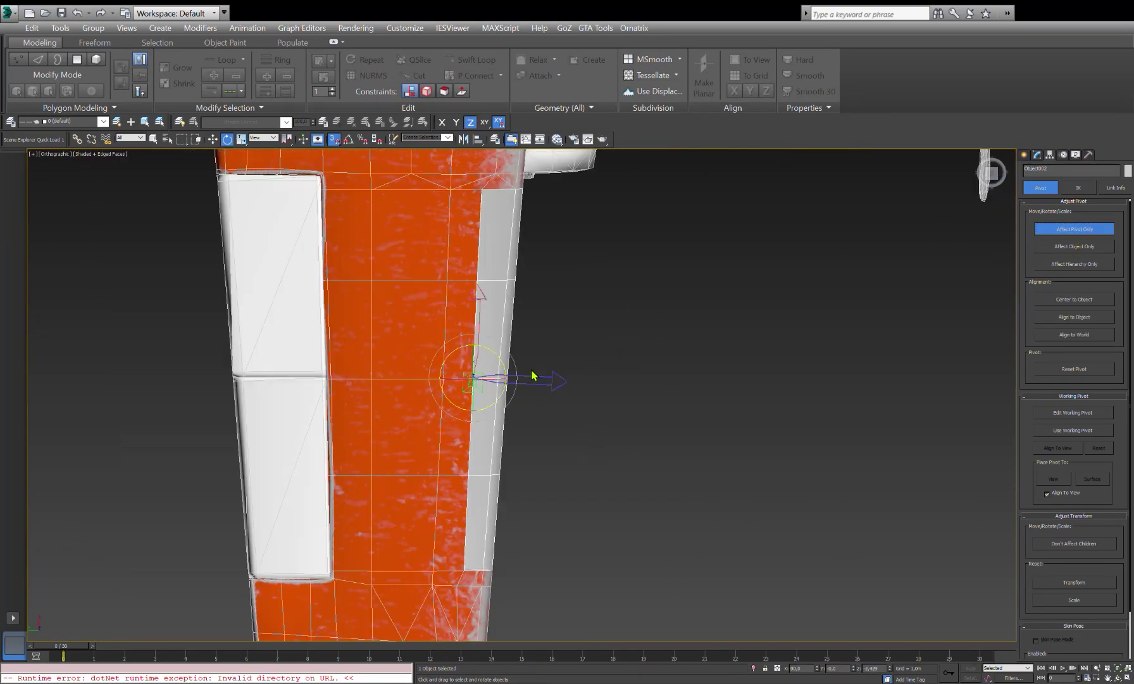
mouse_move(512, 373)
alt+middle_down()
mouse_move(481, 330)
mouse_move(519, 406)
mouse_move(585, 448)
alt+middle_up()
scroll(481, 329, up, 3)
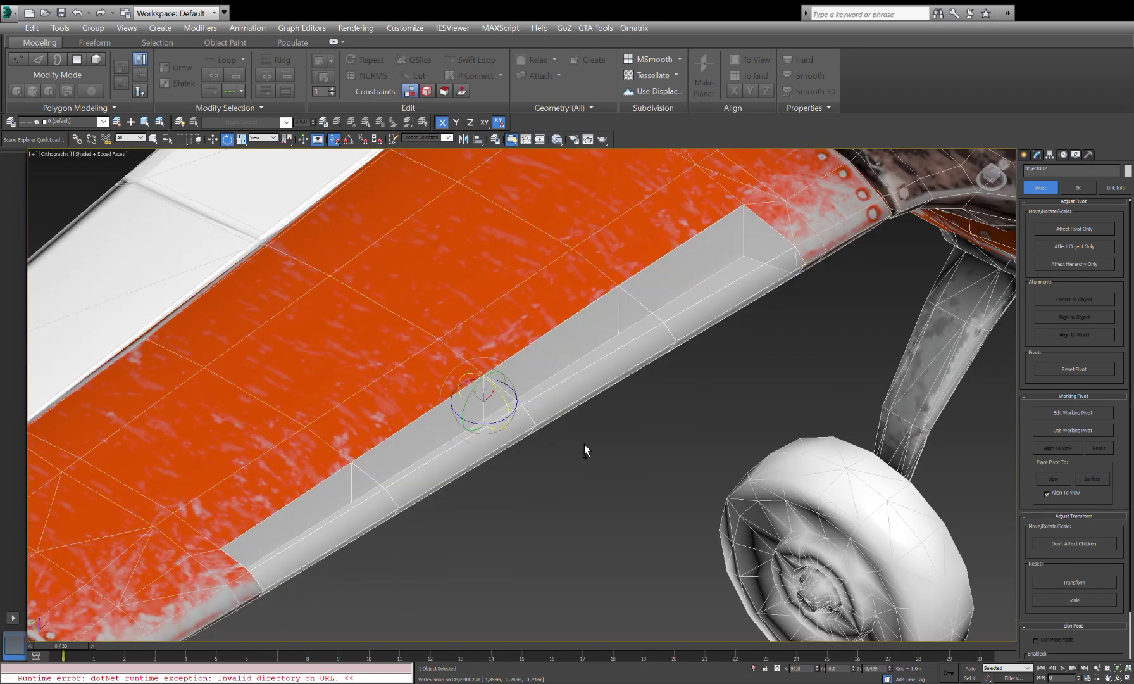
key(t)
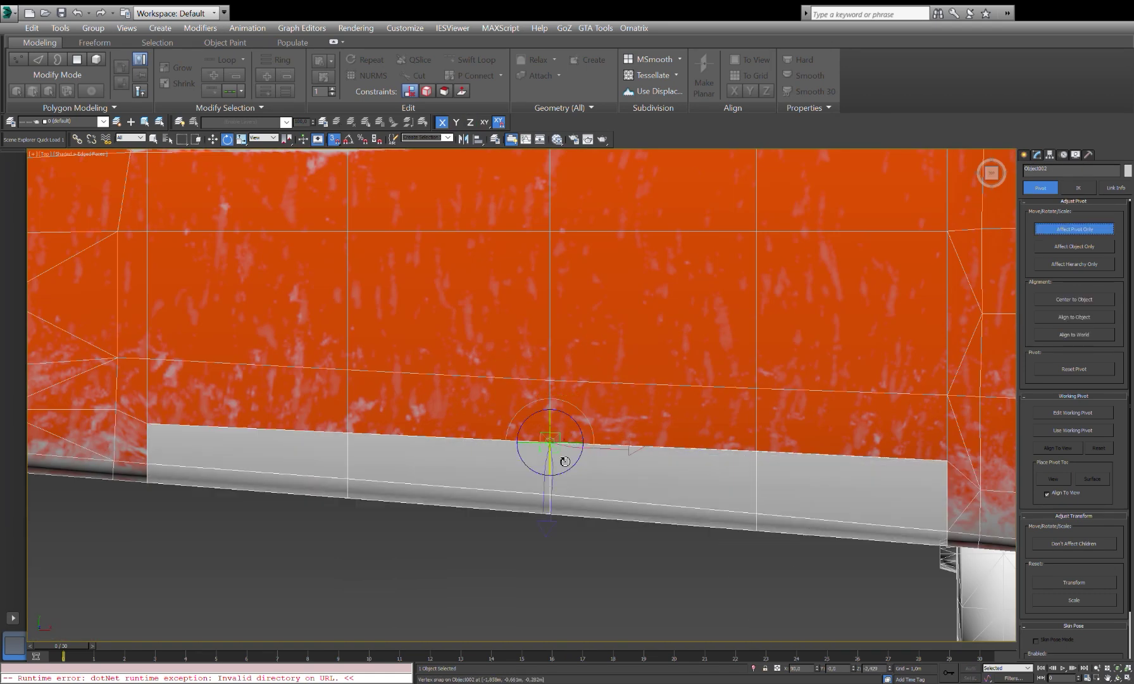
drag(562, 468, 1074, 582)
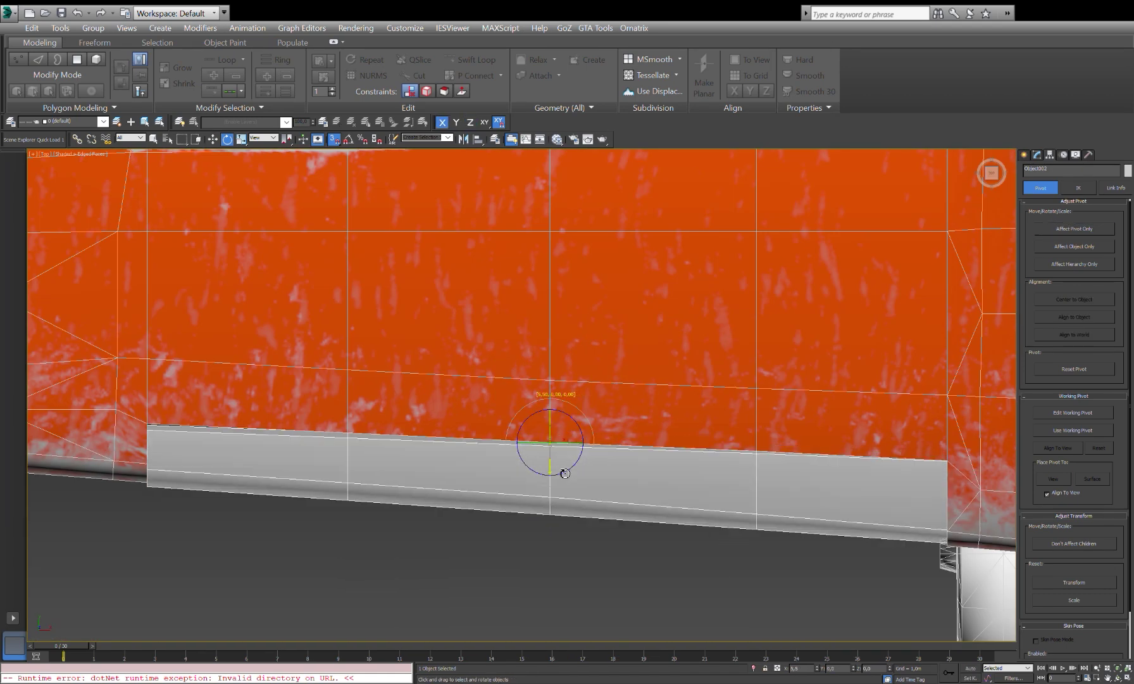
key(ctrl+z)
Step: Toggle Affect Pivot Only and inspect the panel's underside up close
click(1074, 229)
click(1074, 339)
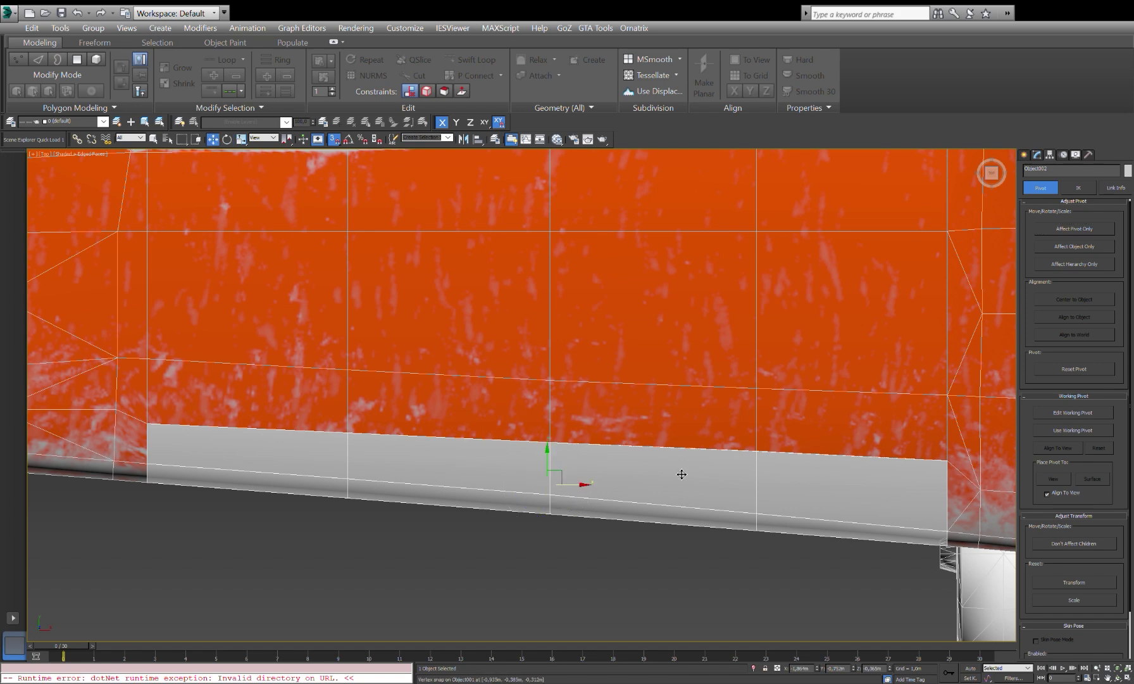
key(e)
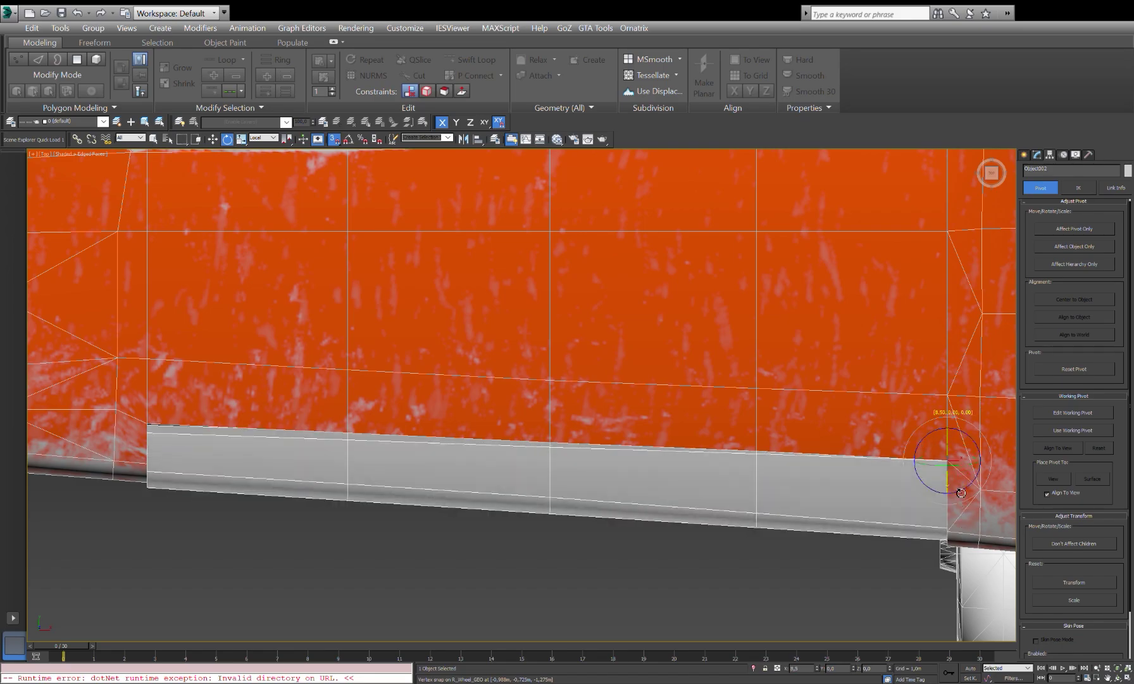
mouse_move(937, 469)
alt+middle_down()
mouse_move(734, 464)
mouse_move(749, 467)
mouse_move(622, 378)
alt+middle_up()
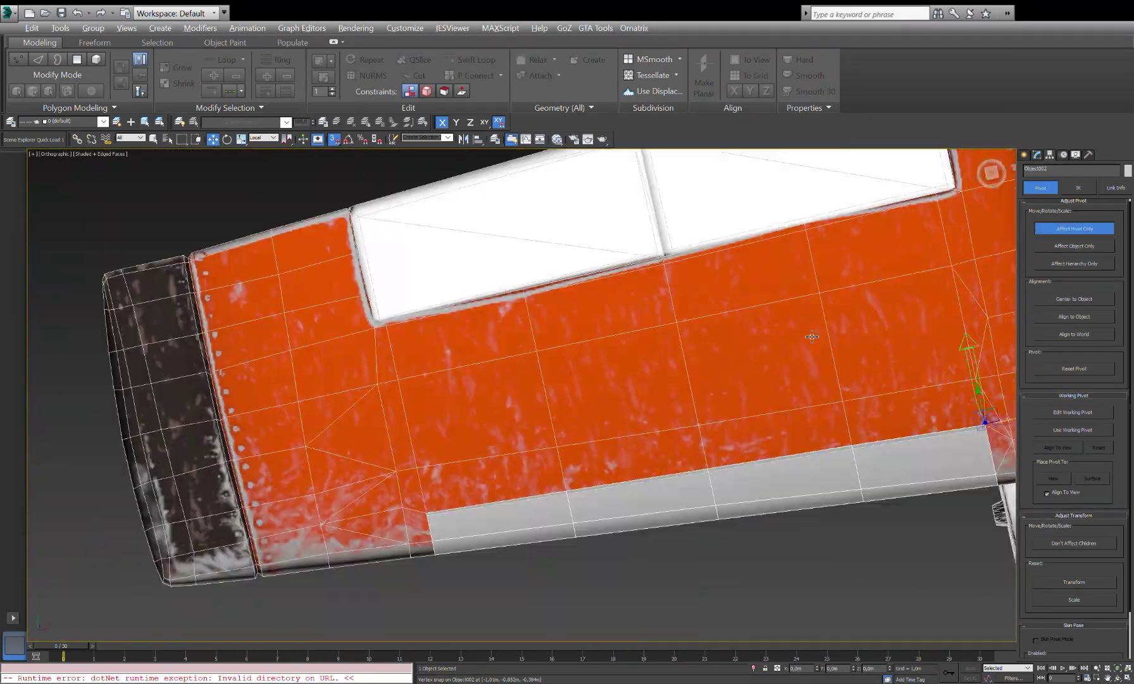
scroll(622, 378, up, 5)
key(w)
mouse_move(510, 445)
alt+middle_down()
mouse_move(667, 416)
mouse_move(608, 458)
alt+middle_up()
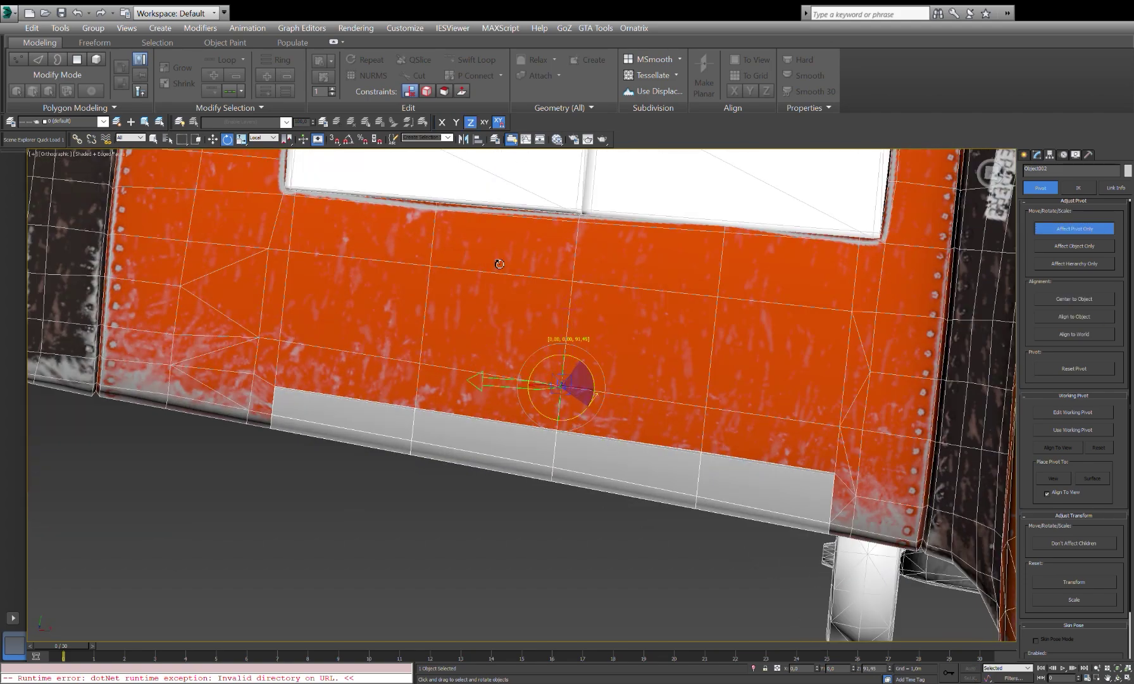
Step: In top view, enable vertex snapping and toggle pivot-only editing on the flap
click(1039, 374)
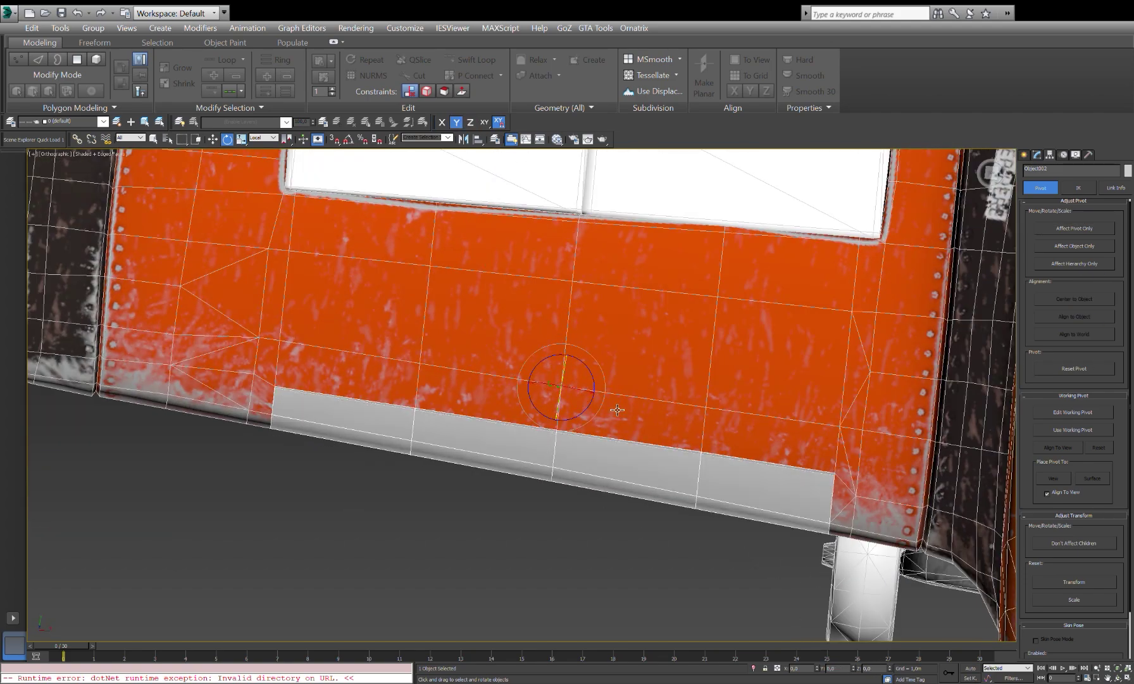
mouse_move(650, 448)
alt+middle_down()
mouse_move(643, 375)
mouse_move(973, 321)
mouse_move(1085, 231)
alt+middle_up()
key(t)
key(s)
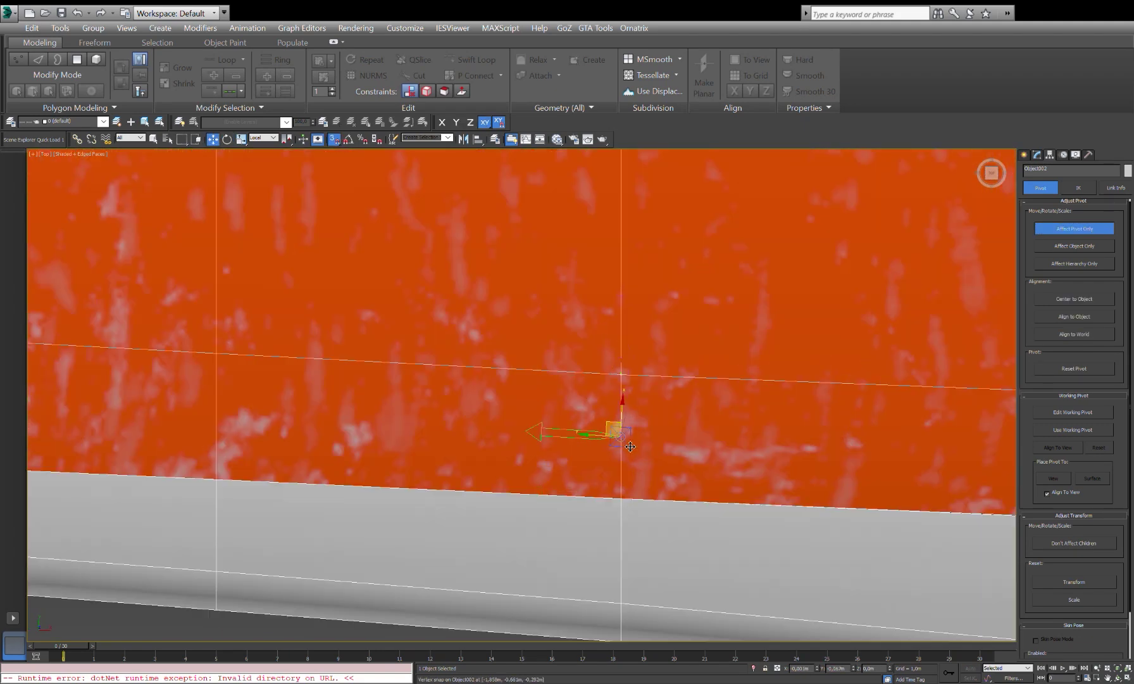
key(e)
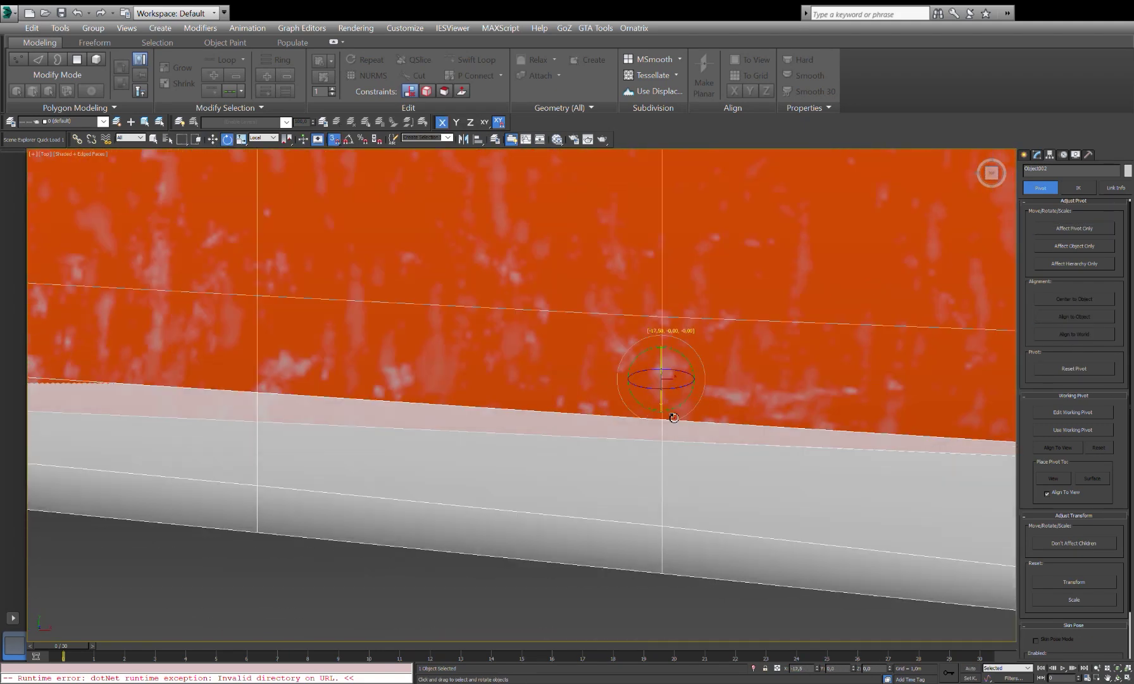
scroll(696, 405, down, 3)
key(w)
key(Insert)
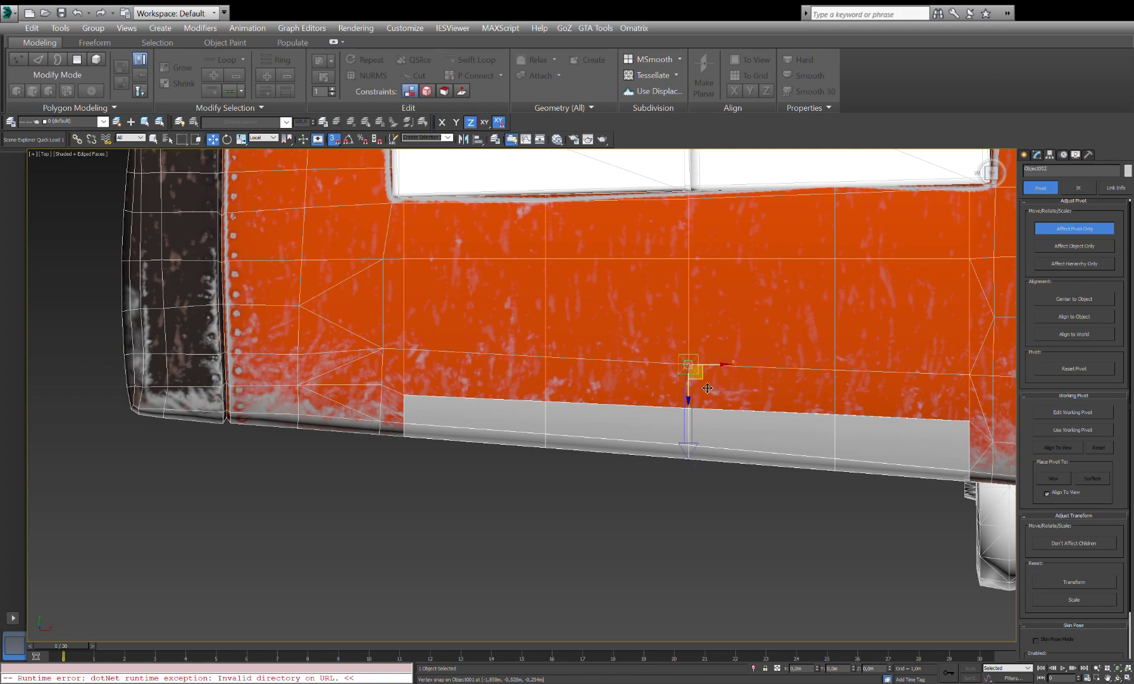
click(1074, 230)
key(e)
Step: Snap the flap's pivot onto a hinge-line vertex with Affect Pivot Only
alt+middle_drag(633, 392, 720, 382)
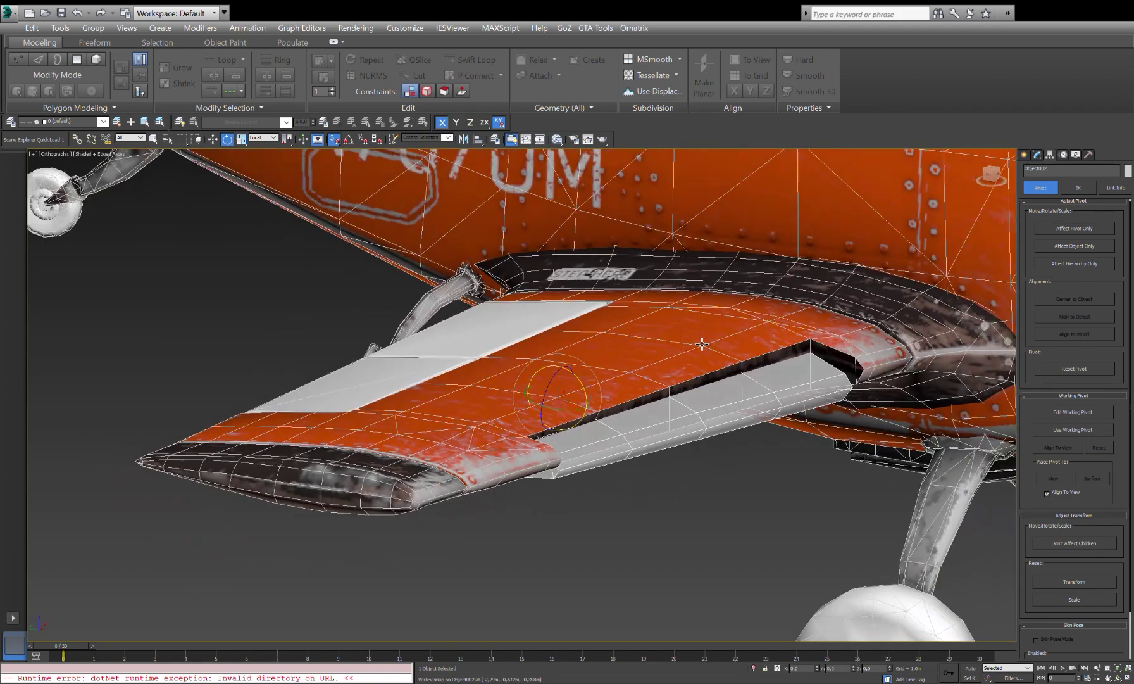
alt+middle_drag(798, 455, 729, 468)
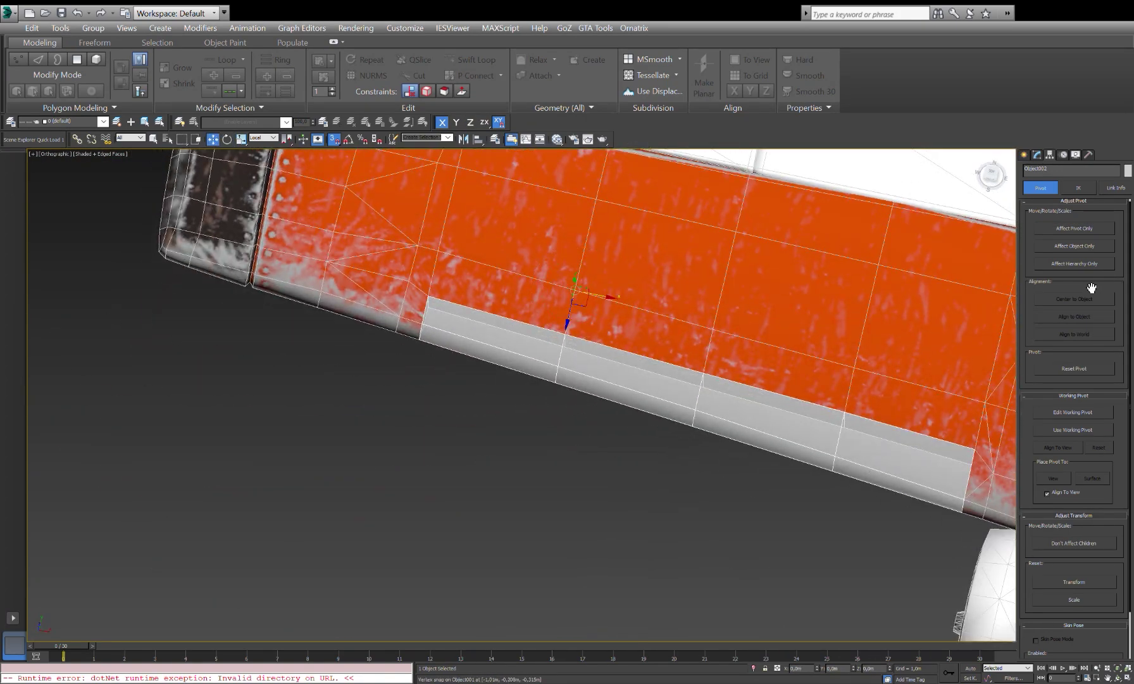
key(Insert)
key(w)
scroll(504, 274, up, 5)
middle_drag(504, 274, 443, 437)
scroll(570, 380, down, 5)
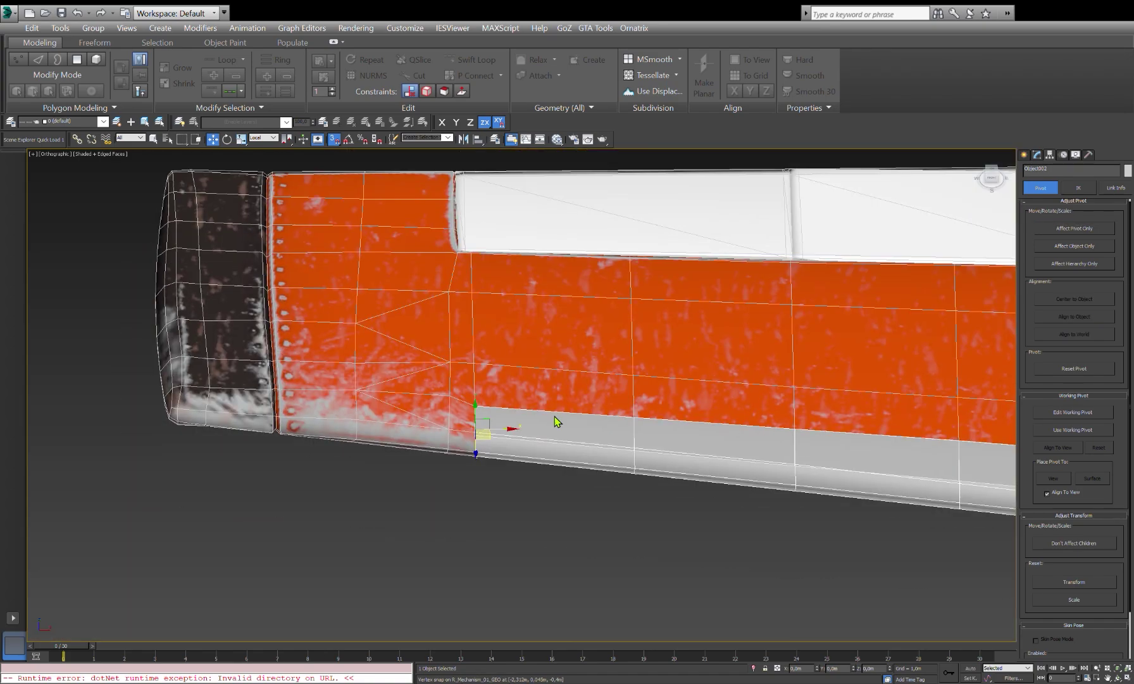
alt+middle_drag(570, 380, 728, 418)
key(e)
key(Insert)
key(w)
key(Insert)
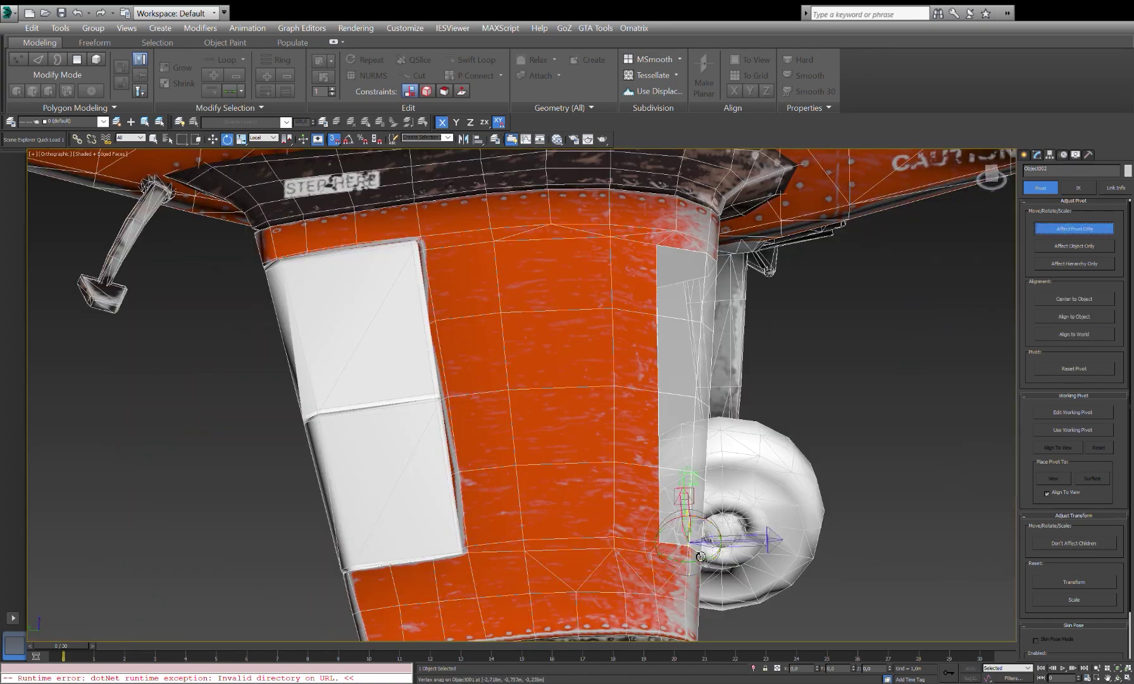
drag(721, 531, 663, 237)
Step: In Polygon mode, marquee-select the right-hand flap panel's polygons
scroll(608, 337, down, 5)
scroll(608, 336, up, 6)
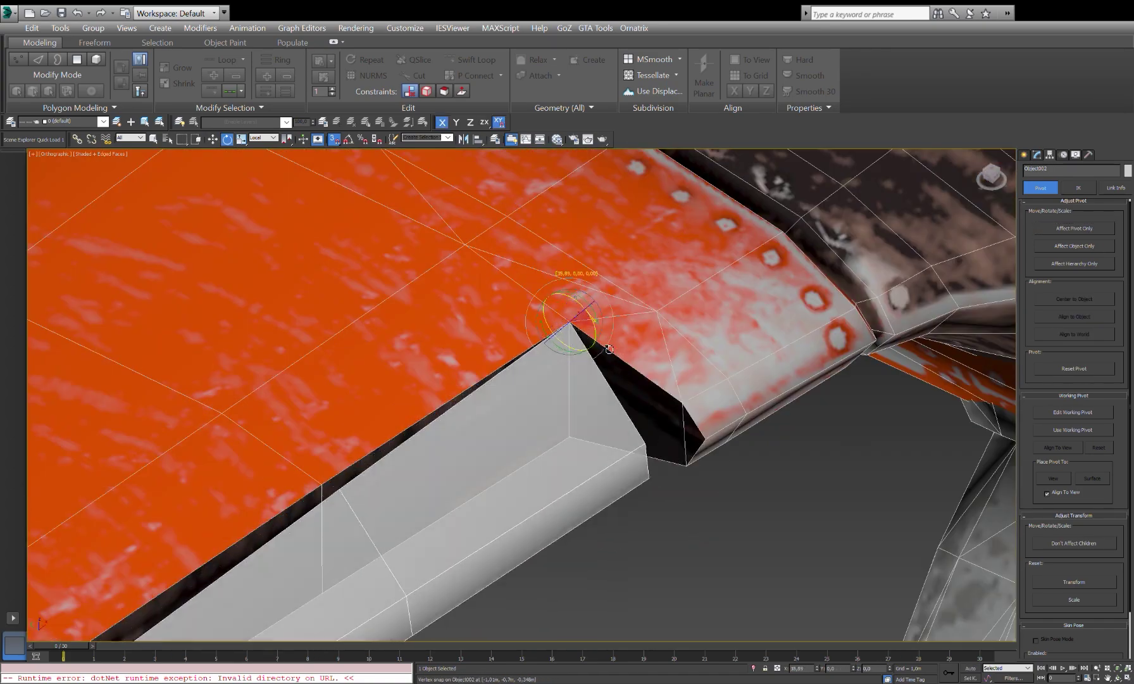
key(e)
mouse_move(608, 337)
alt+middle_down()
mouse_move(586, 377)
mouse_move(601, 444)
alt+middle_up()
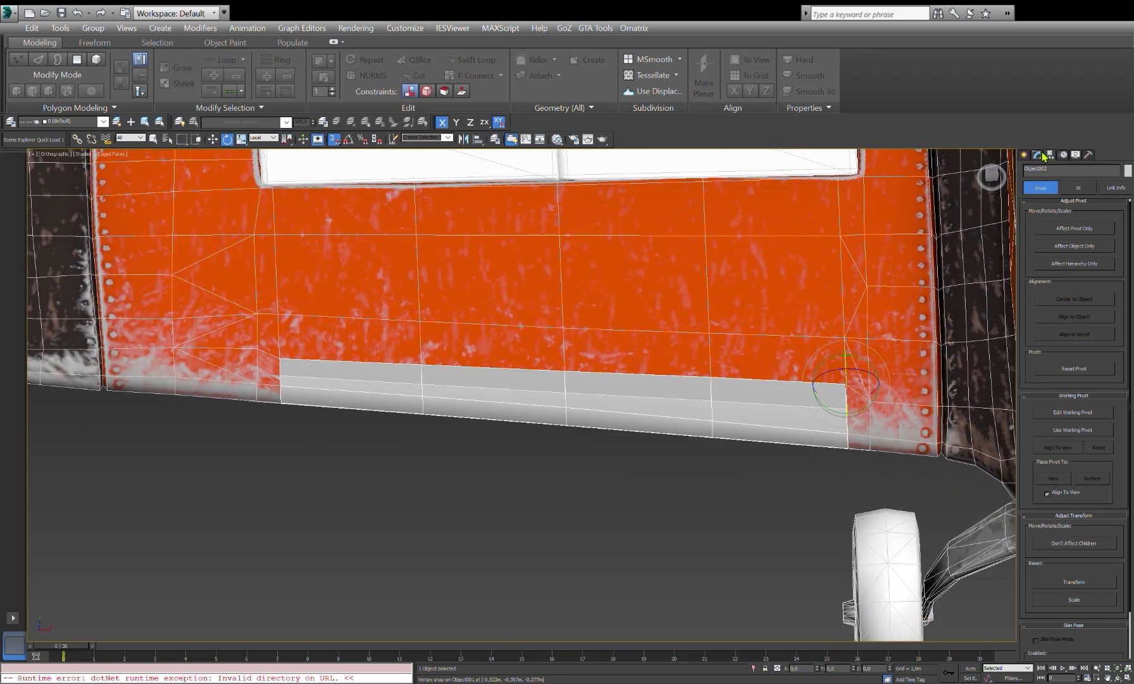
key(4)
drag(613, 502, 824, 336)
Step: Detach the selected flap polygons from the wing and leave sub-object editing
scroll(1107, 530, down, 3)
click(1114, 611)
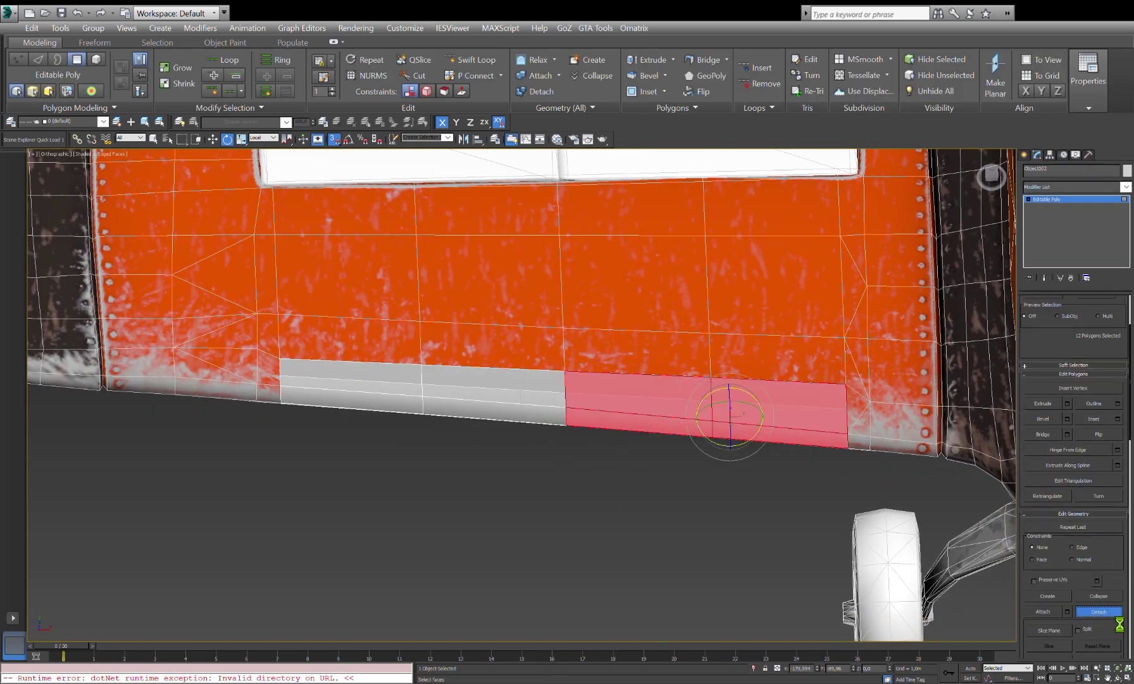
key(4)
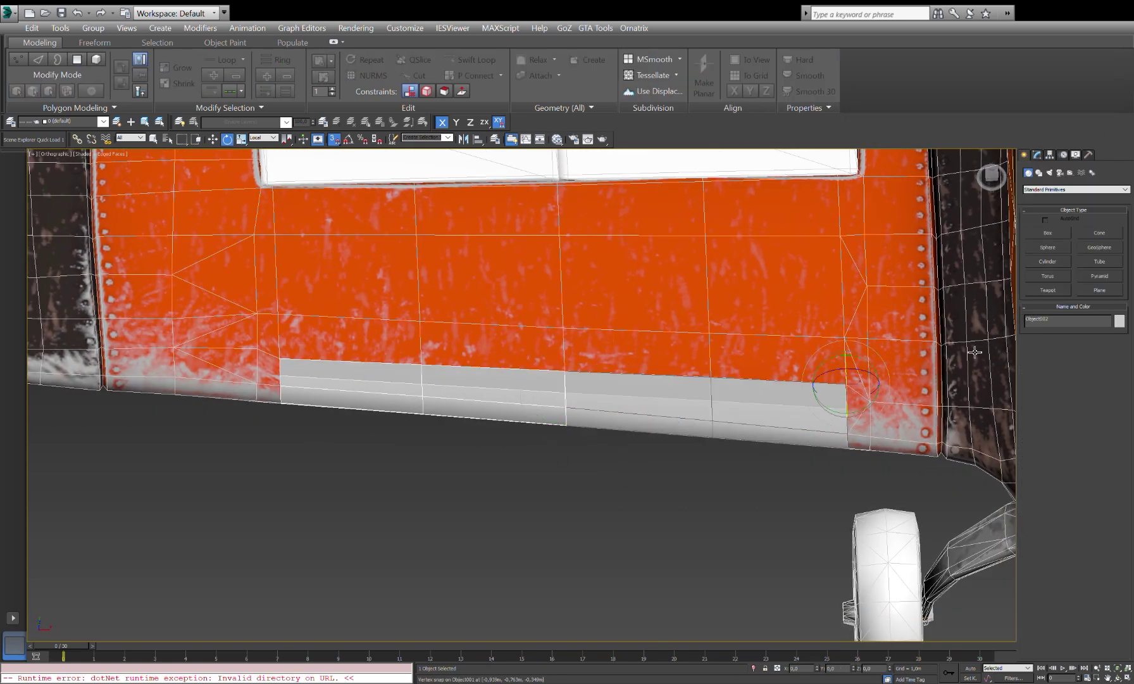
Step: With Affect Pivot Only, move the flap's pivot to the hinge edge and rotate it to match
click(1050, 154)
click(1074, 229)
key(w)
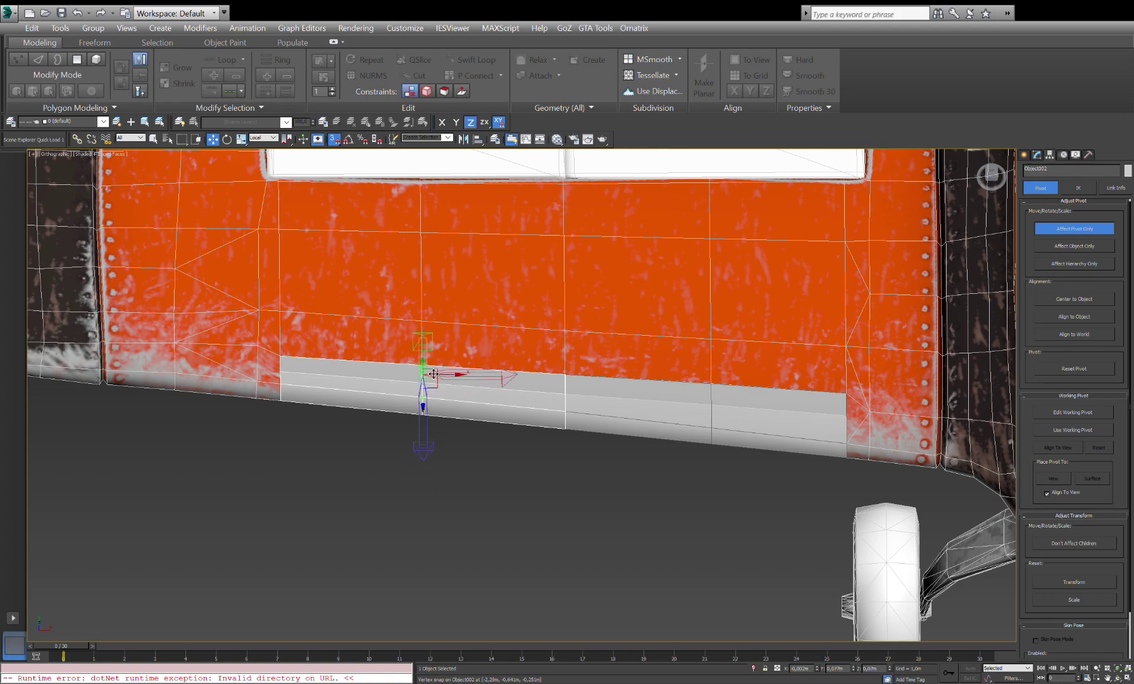
key(e)
mouse_move(370, 388)
alt+middle_down()
mouse_move(380, 437)
mouse_move(386, 411)
mouse_move(476, 465)
mouse_move(450, 405)
alt+middle_up()
drag(450, 405, 457, 410)
alt+middle_drag(457, 410, 1071, 239)
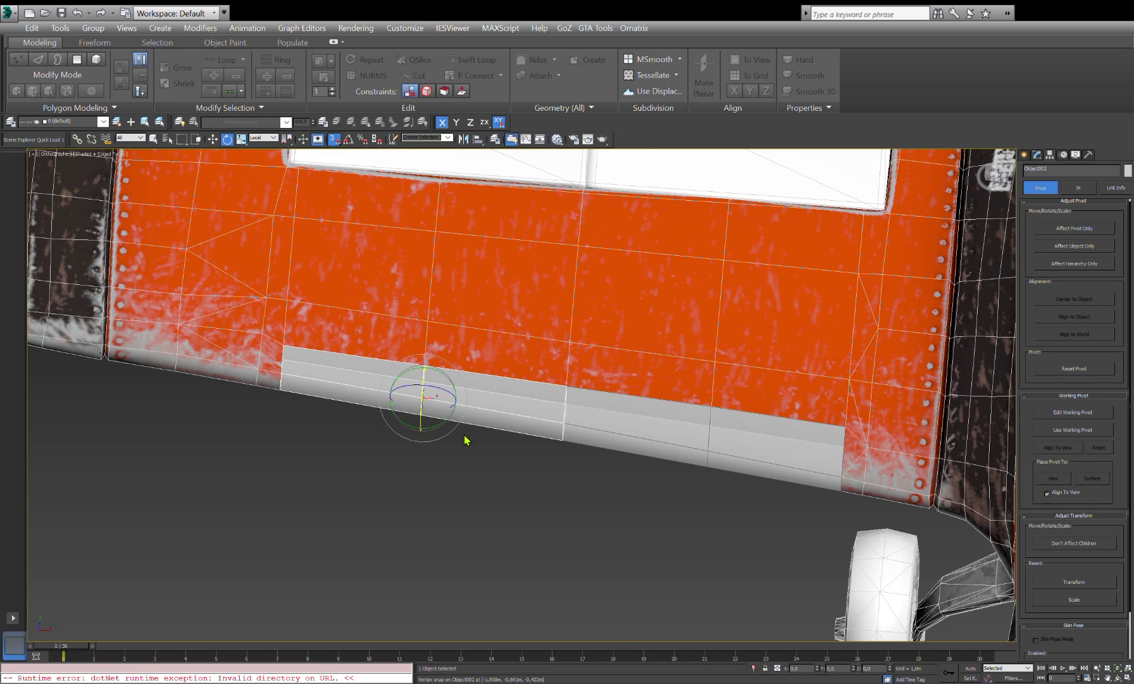
key(w)
alt+middle_drag(466, 440, 481, 431)
key(e)
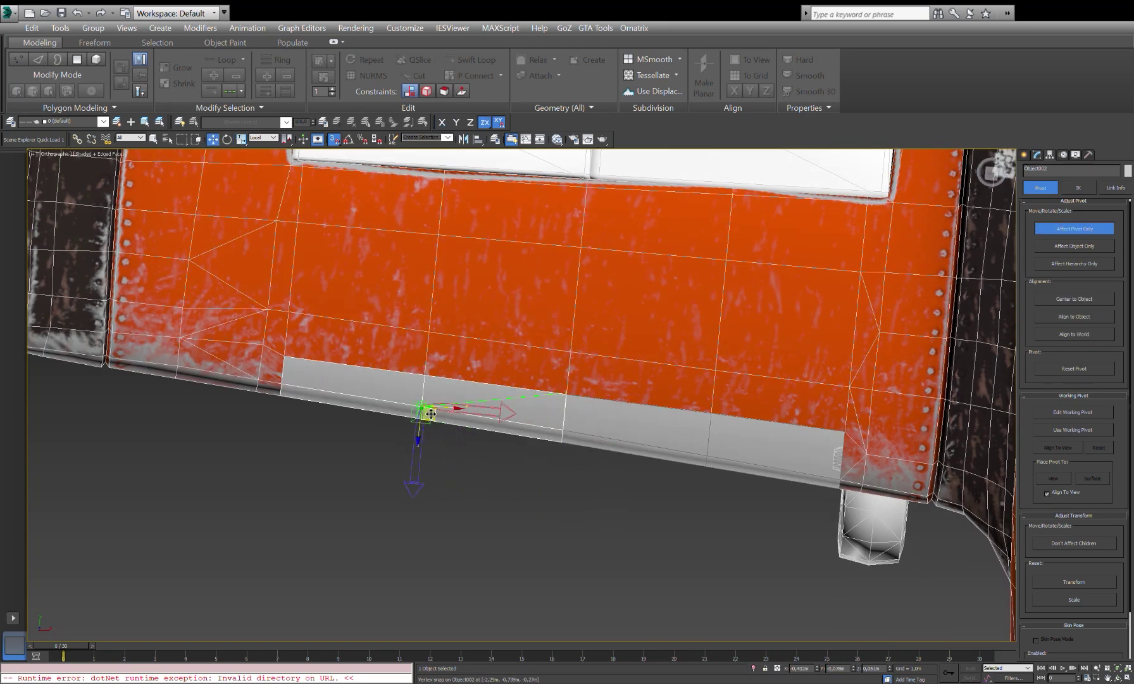
key(e)
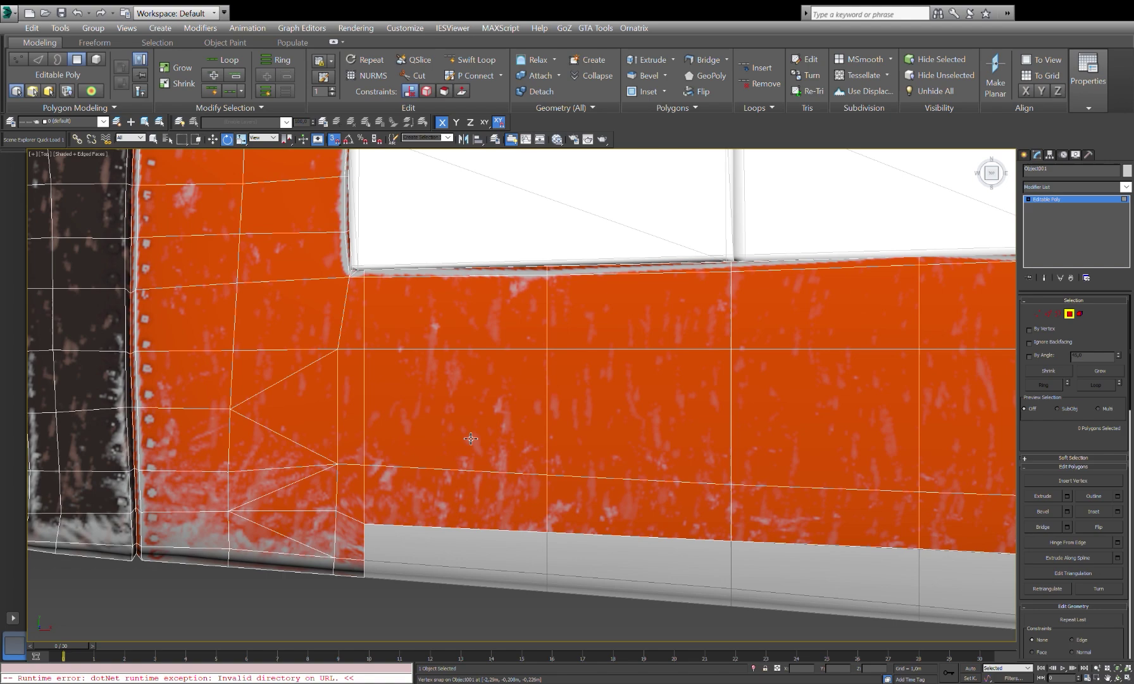
Step: Select two panel polygons on the upper wing surface and check the vertices around them
drag(471, 438, 557, 444)
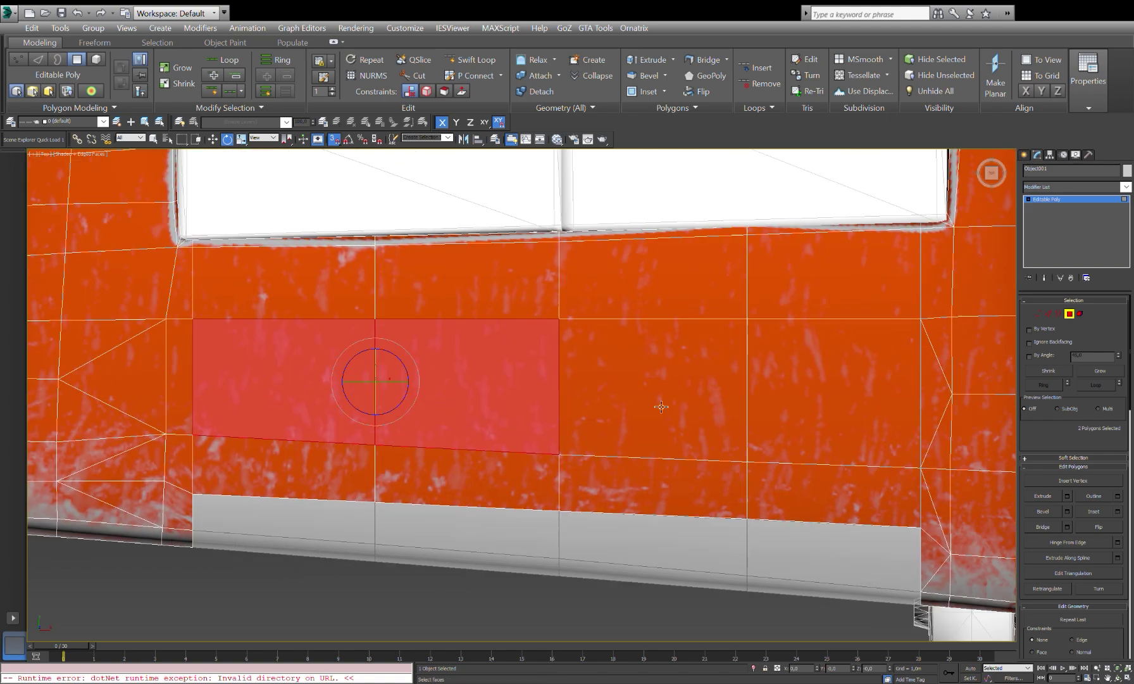
middle_drag(534, 393, 444, 362)
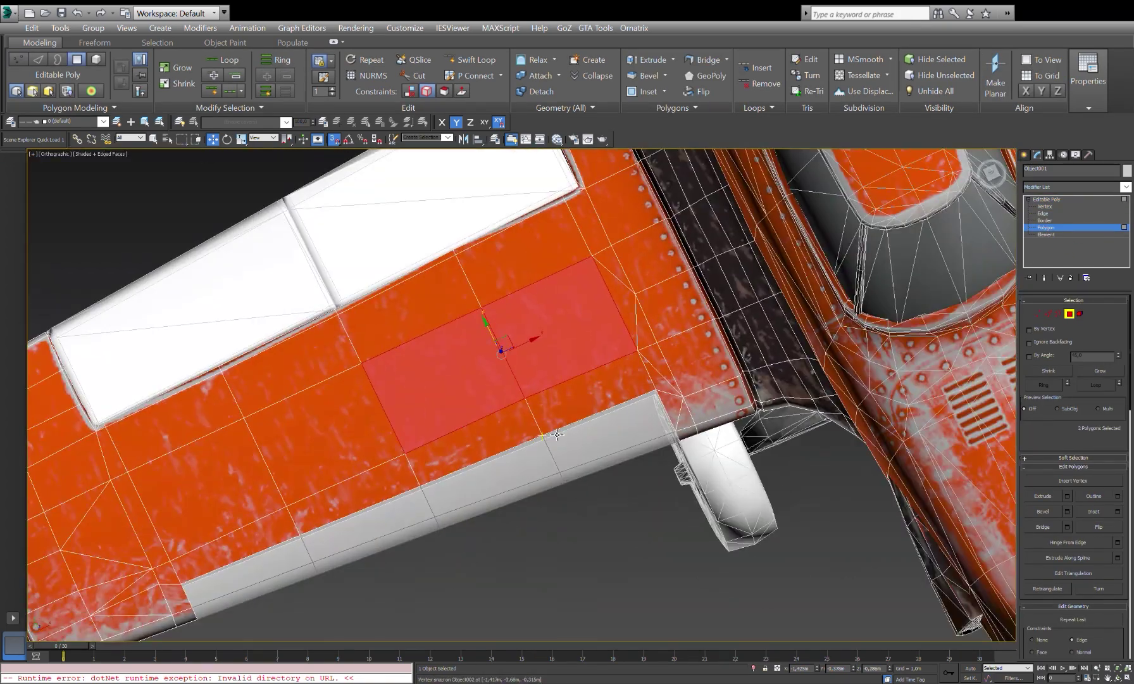
alt+middle_drag(544, 391, 274, 338)
key(2)
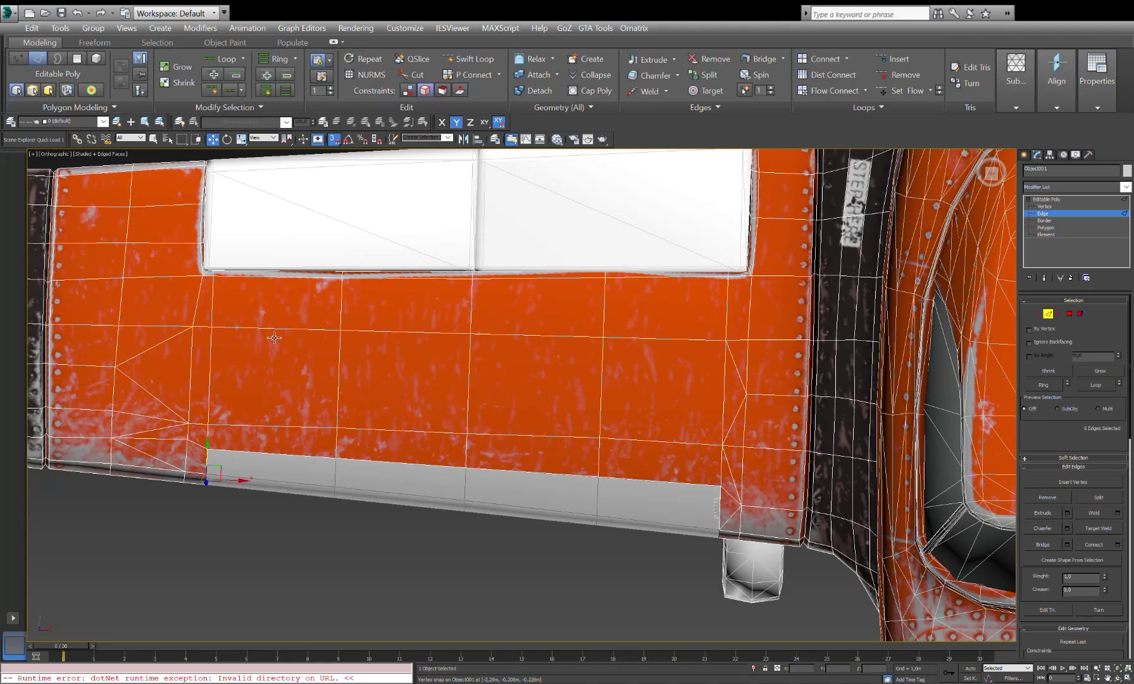
key(4)
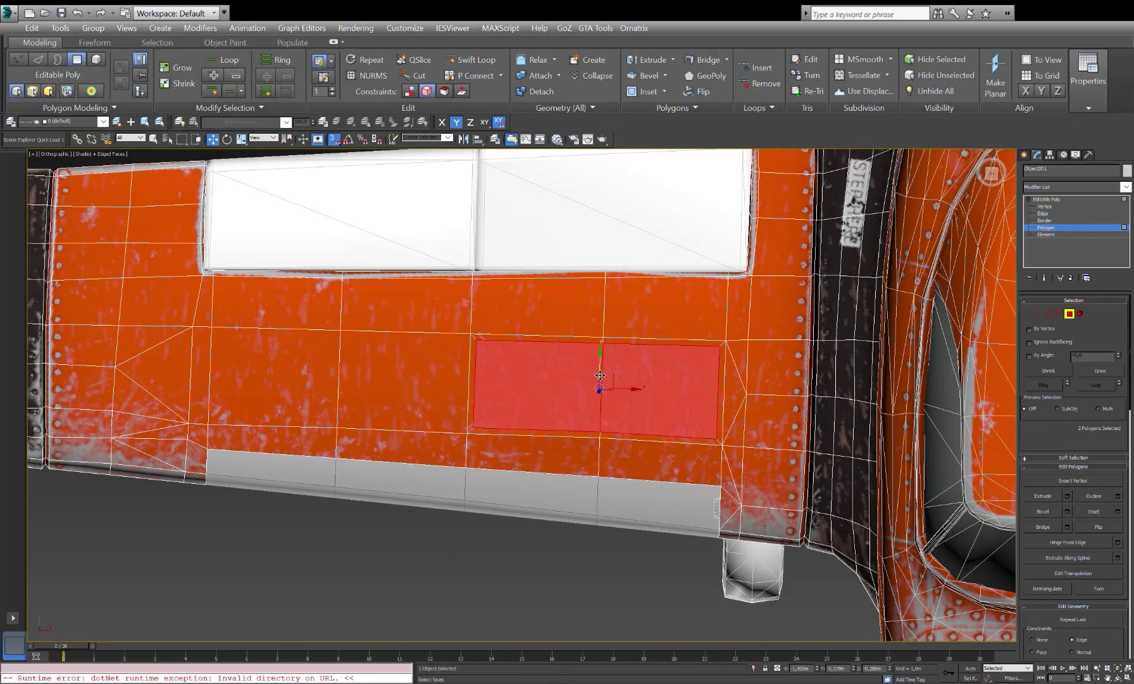
key(ctrl+z)
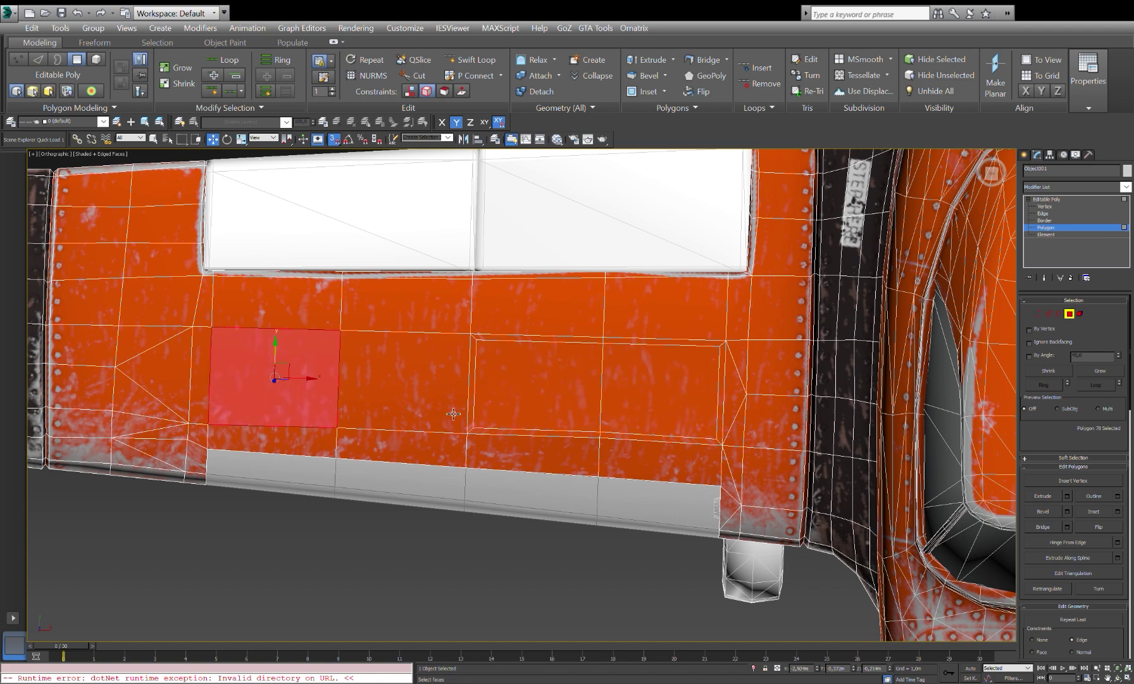
scroll(532, 412, up, 2)
key(1)
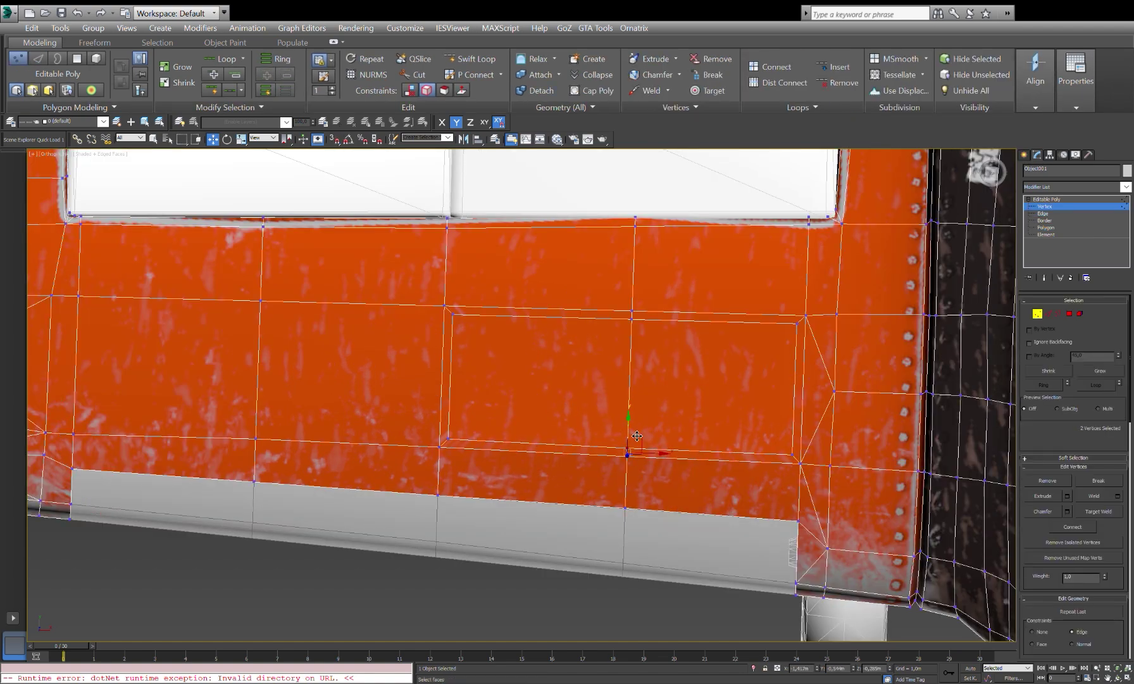
key(4)
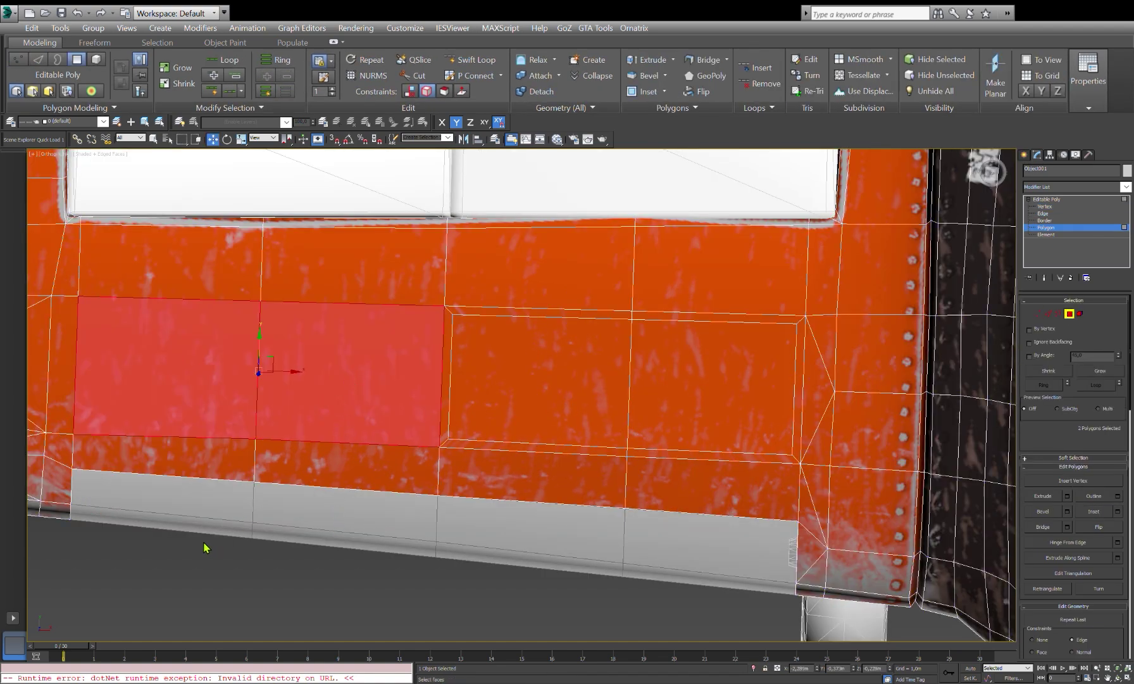
Step: Add two more panel polygons, set Constraints to None, and lift all four upward
ctrl+drag(532, 430, 701, 382)
alt+middle_drag(702, 383, 406, 391)
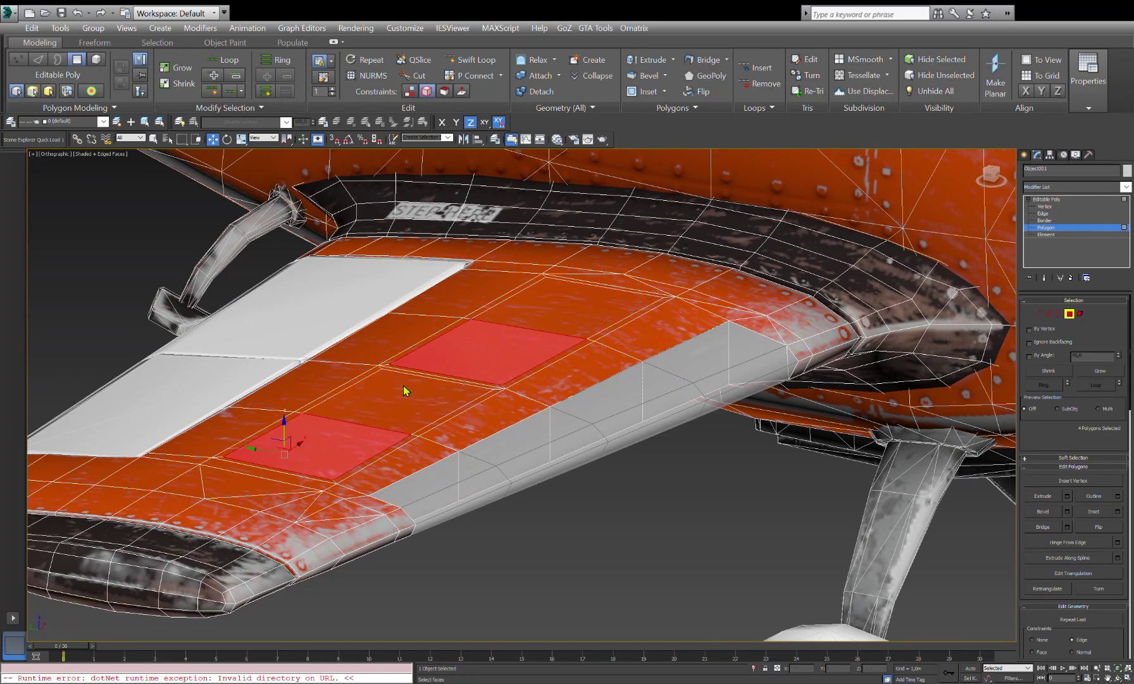
scroll(1046, 499, down, 1)
click(1033, 613)
drag(366, 406, 481, 396)
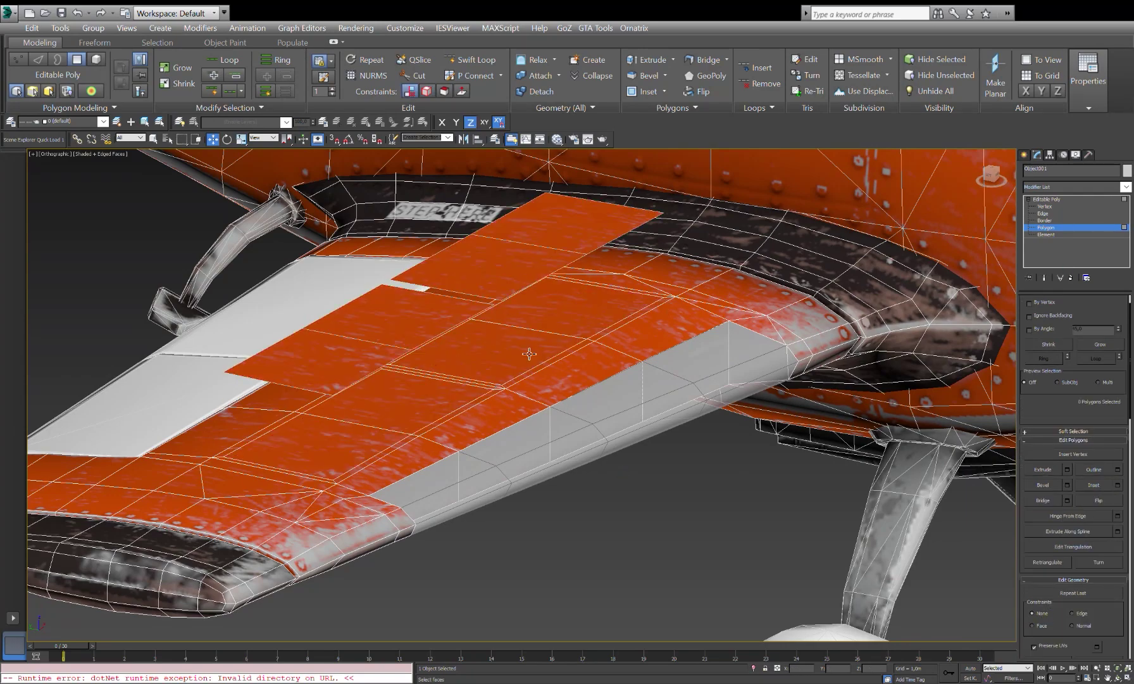
Step: Delete the two original panel polygons from the wing
click(529, 354)
ctrl+click(348, 463)
key(Delete)
Step: Select the edge loop around the wing hole and inspect it from several angles
key(2)
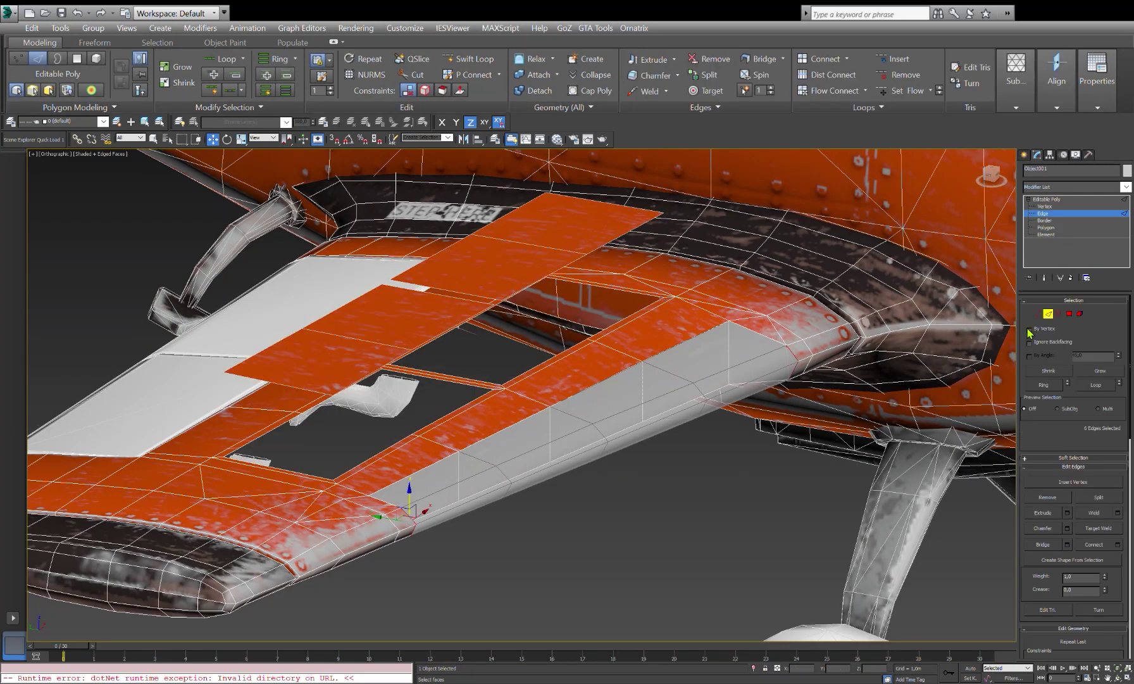
mouse_move(601, 367)
alt+middle_down()
mouse_move(583, 346)
mouse_move(738, 366)
alt+middle_up()
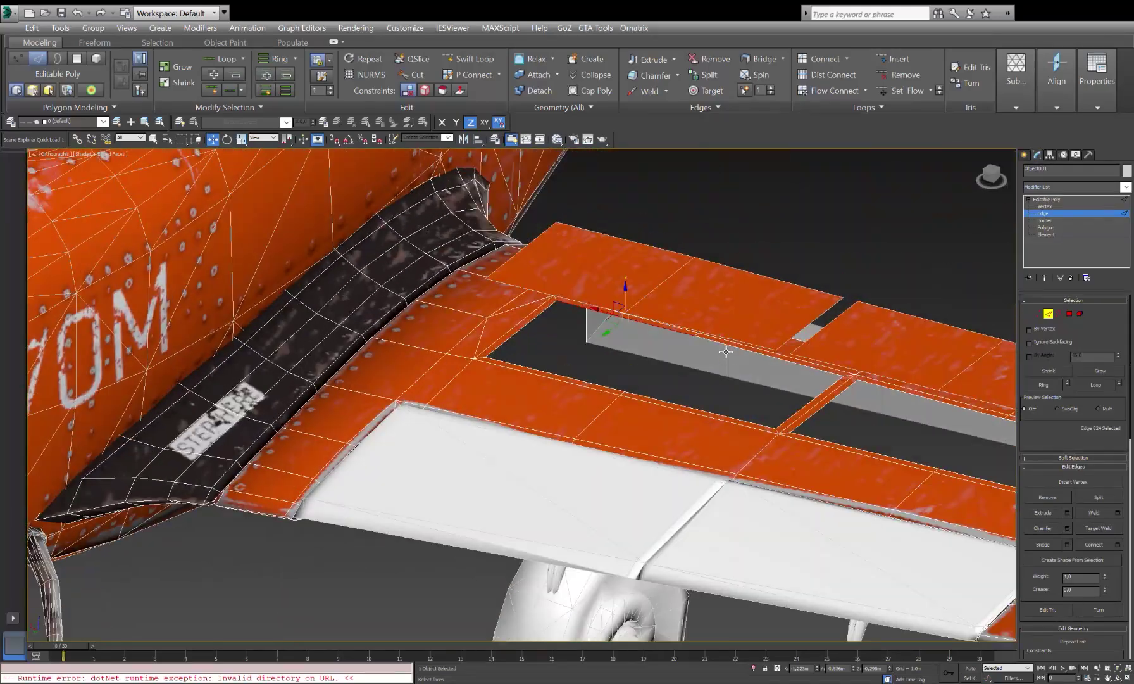
double_click(734, 369)
alt+middle_drag(661, 412, 693, 400)
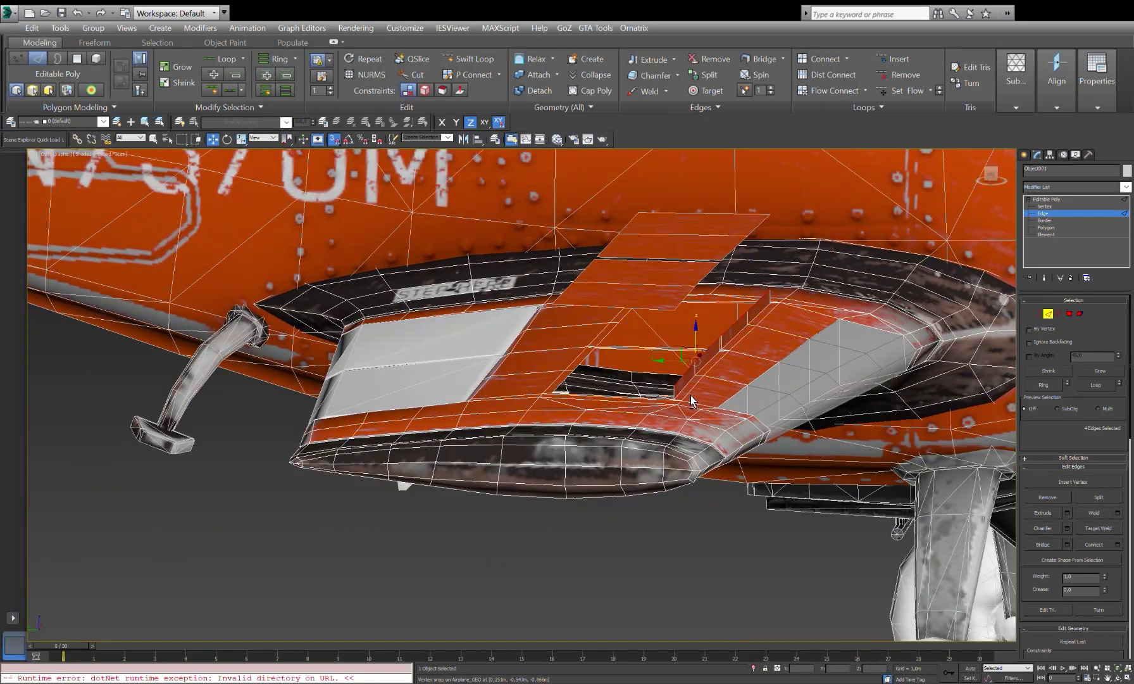
key(l)
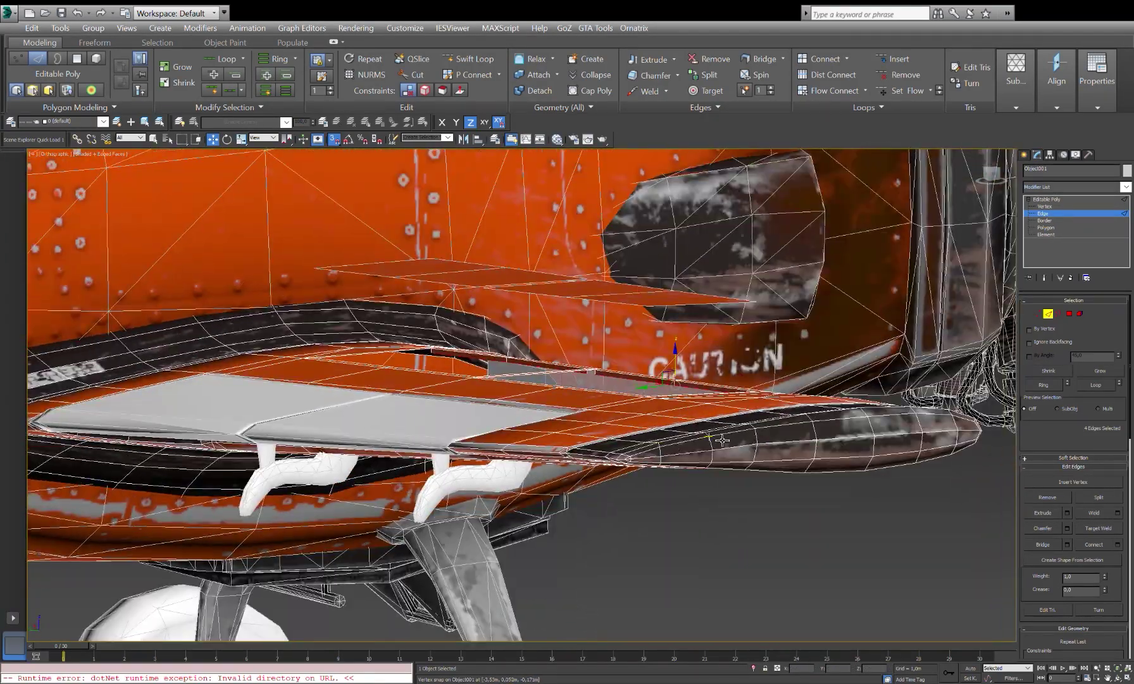
key(z)
alt+middle_drag(741, 390, 640, 454)
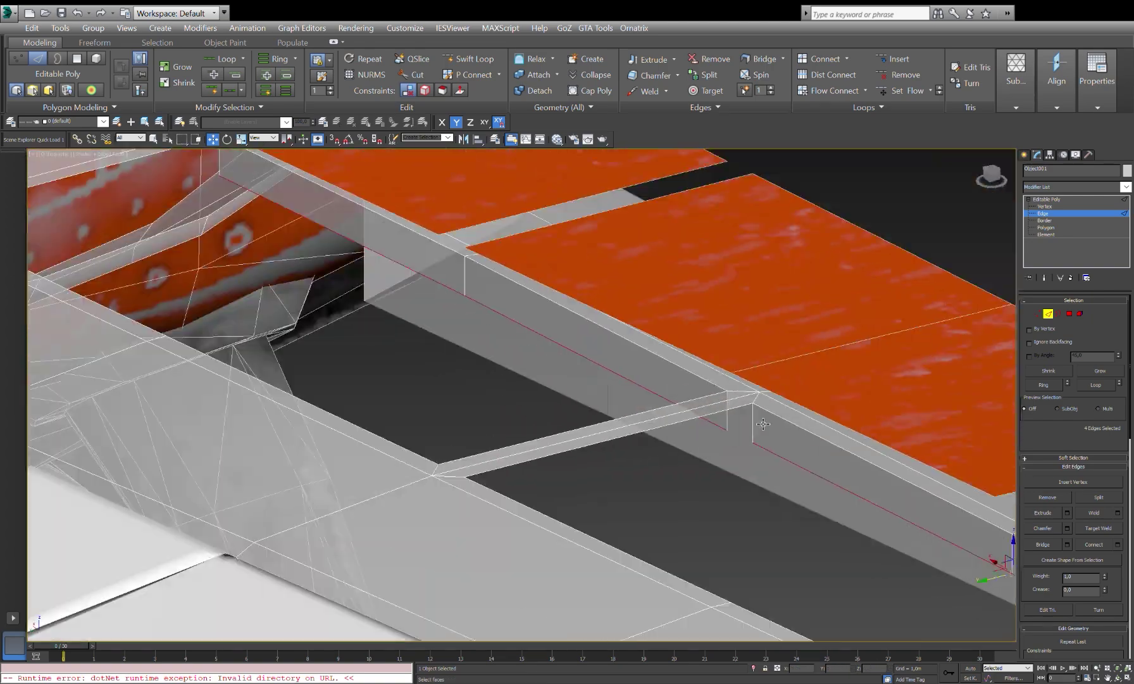
scroll(639, 455, down, 5)
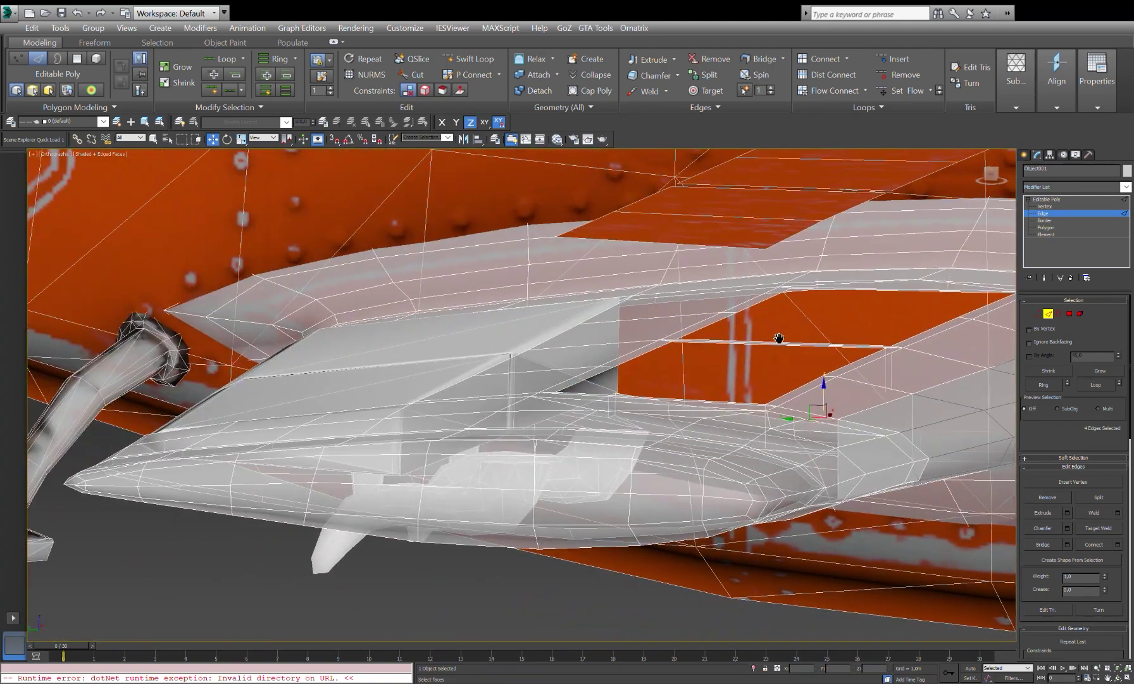
mouse_move(640, 454)
alt+middle_down()
mouse_move(595, 434)
mouse_move(380, 443)
mouse_move(490, 430)
alt+middle_up()
scroll(595, 434, up, 5)
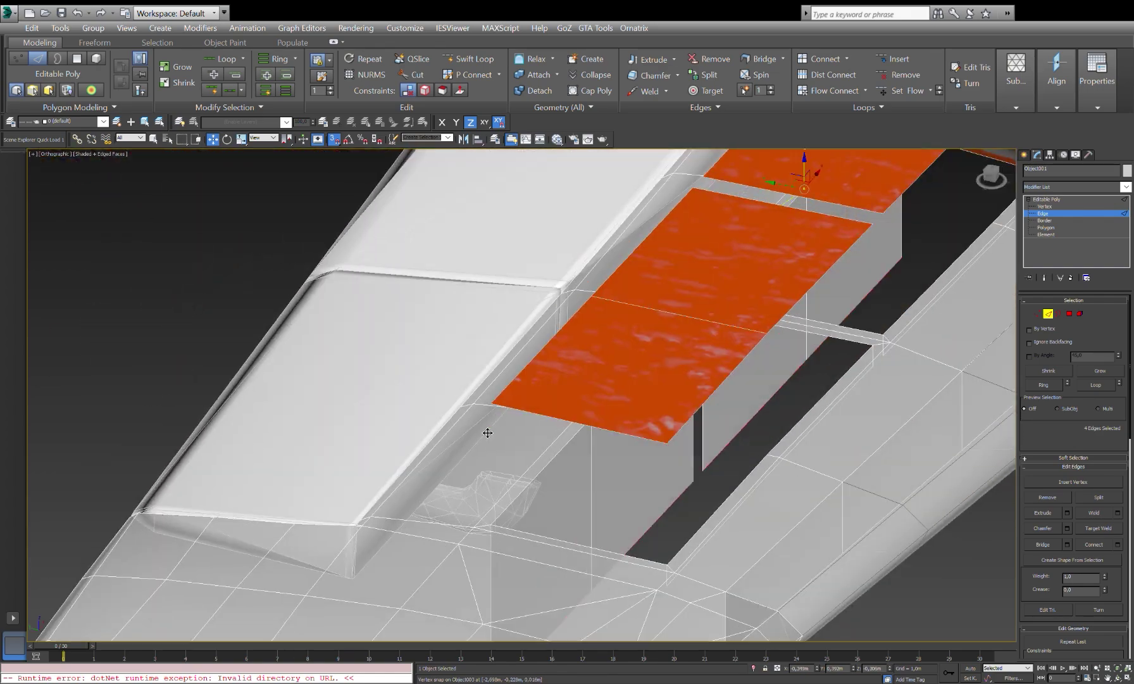
mouse_move(344, 552)
alt+middle_down()
mouse_move(676, 380)
mouse_move(662, 500)
alt+middle_up()
scroll(624, 380, down, 3)
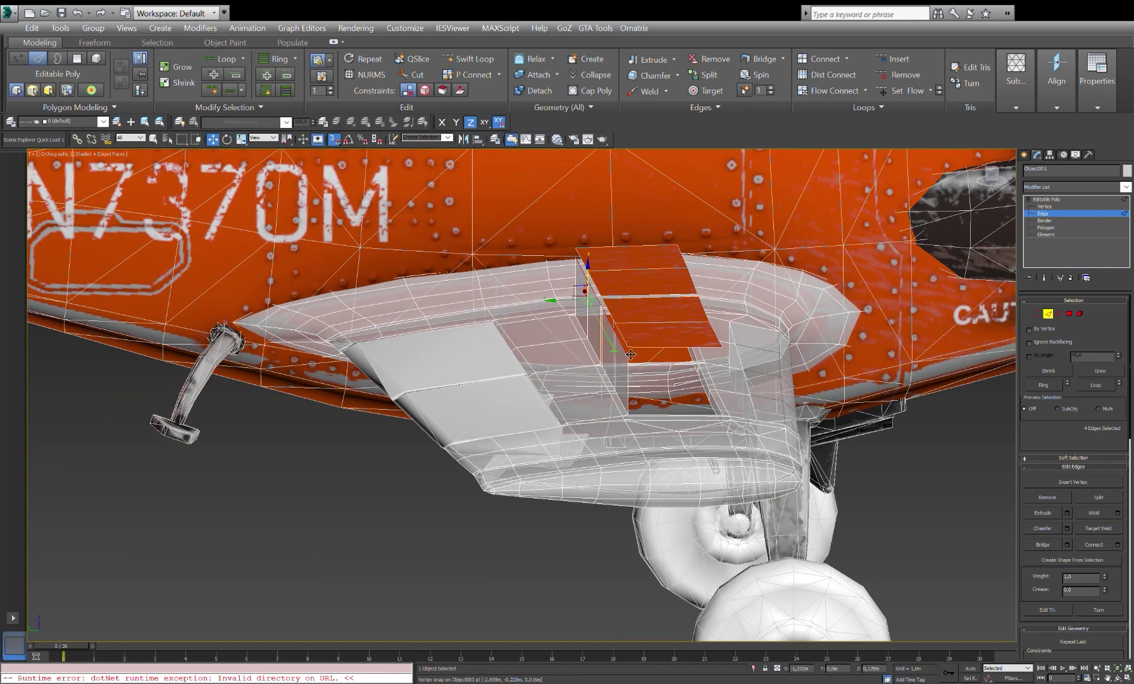
mouse_move(731, 430)
alt+middle_down()
mouse_move(577, 393)
mouse_move(729, 261)
alt+middle_up()
alt+middle_drag(730, 393, 609, 353)
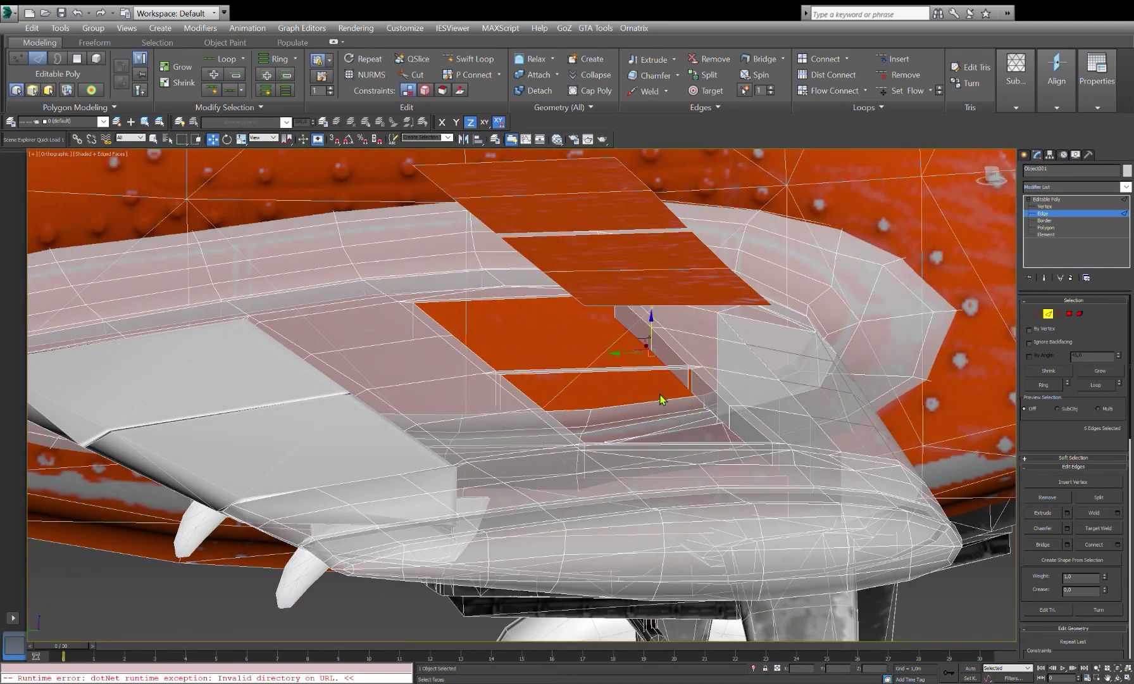
Step: Select the opening's border edges and cap the opening with a new face
alt+middle_drag(663, 398, 825, 362)
scroll(833, 289, up, 3)
scroll(833, 288, up, 2)
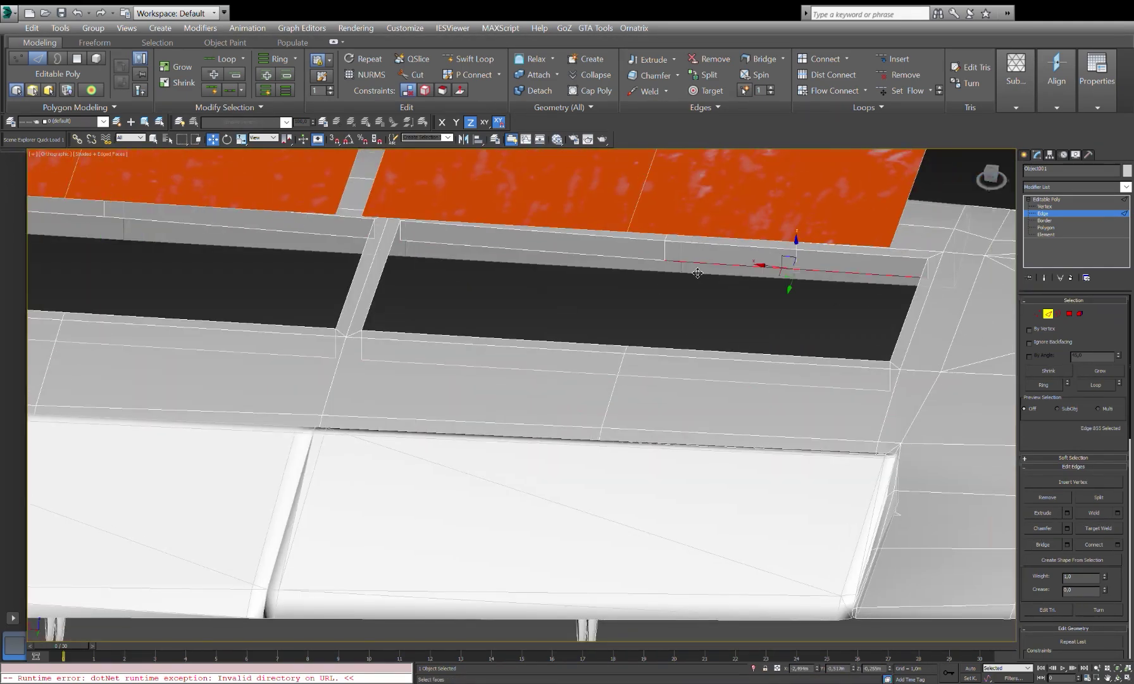
alt+middle_drag(785, 247, 658, 388)
click(1044, 544)
Step: Select the new cap polygon and flatten it
alt+middle_drag(1007, 524, 689, 331)
key(4)
click(689, 331)
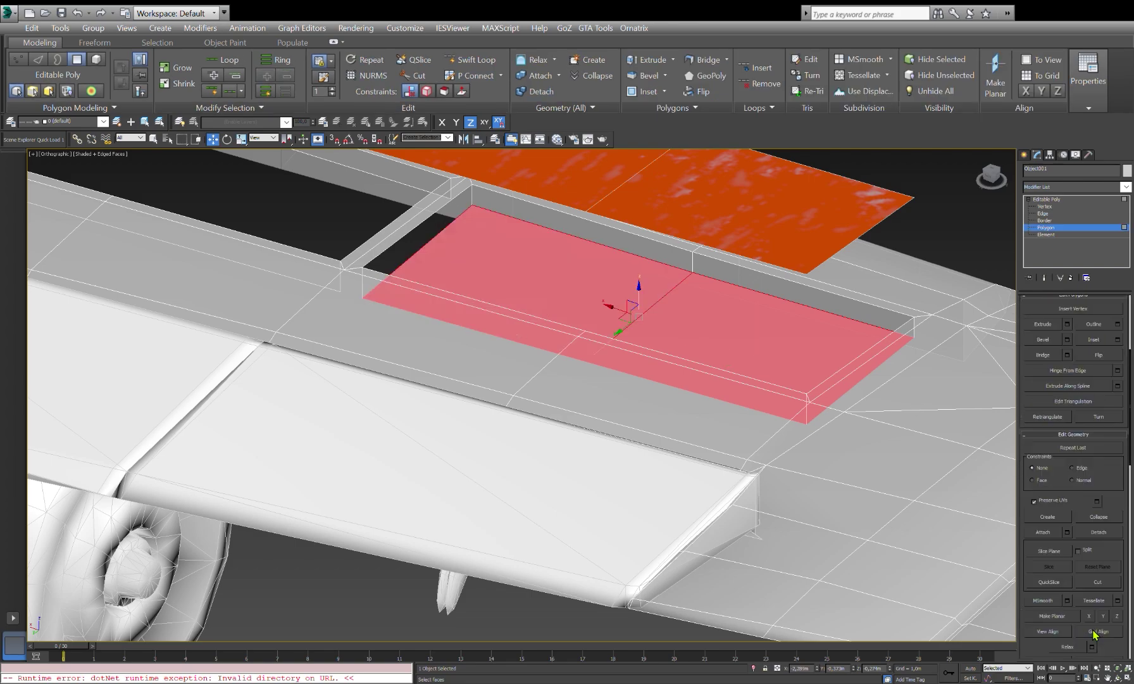
click(1089, 615)
Step: Select two edges along the wing slot
mouse_move(697, 329)
alt+middle_down()
mouse_move(659, 379)
mouse_move(633, 354)
mouse_move(713, 321)
mouse_move(570, 354)
mouse_move(539, 327)
mouse_move(506, 355)
mouse_move(683, 405)
alt+middle_up()
key(2)
key(4)
key(2)
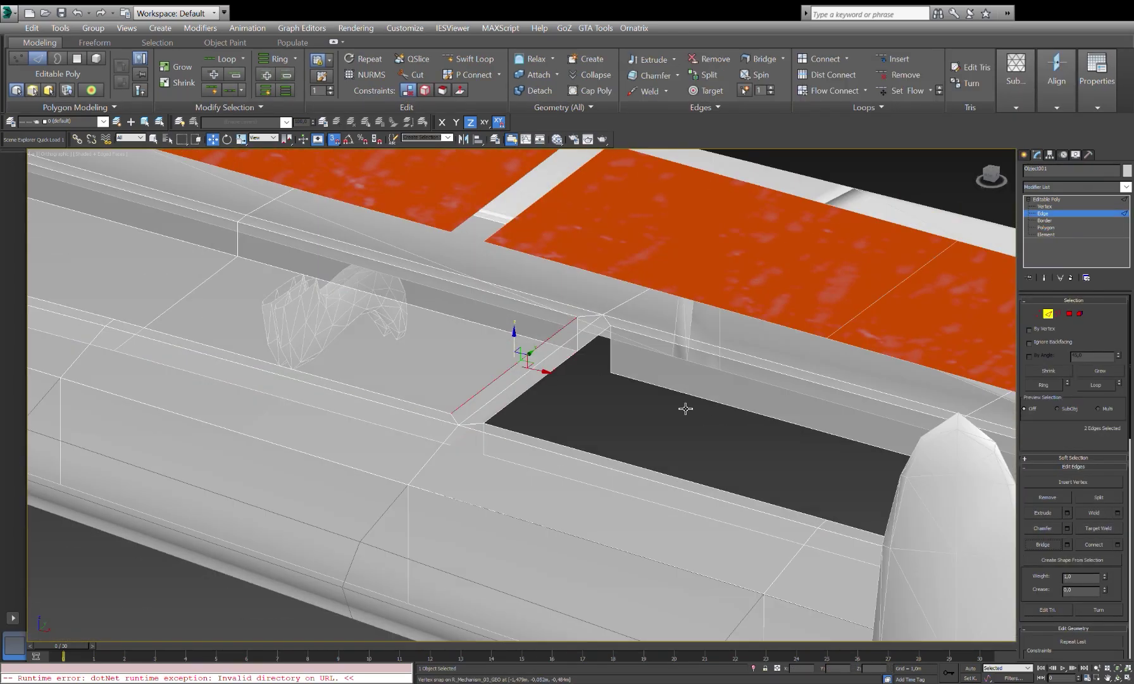
alt+middle_drag(598, 350, 506, 386)
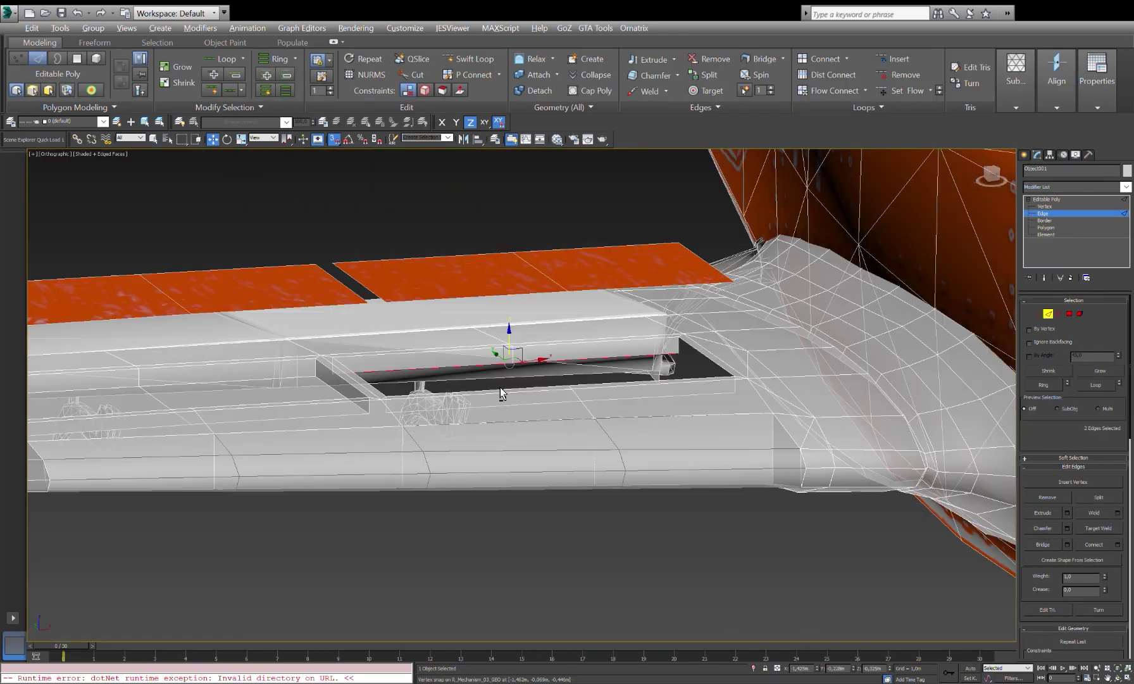
scroll(506, 386, up, 3)
click(642, 309)
key(ctrl+z)
mouse_move(717, 296)
alt+middle_down()
mouse_move(760, 329)
mouse_move(556, 453)
alt+middle_up()
scroll(816, 334, up, 4)
scroll(557, 453, down, 3)
Step: Adjust the slot edge selection, then select the orange flap panels object, Object003
ctrl+click(258, 342)
mouse_move(258, 342)
alt+middle_down()
mouse_move(559, 352)
mouse_move(469, 368)
mouse_move(570, 316)
alt+middle_up()
scroll(469, 367, down, 2)
key(ctrl+z)
scroll(570, 316, up, 2)
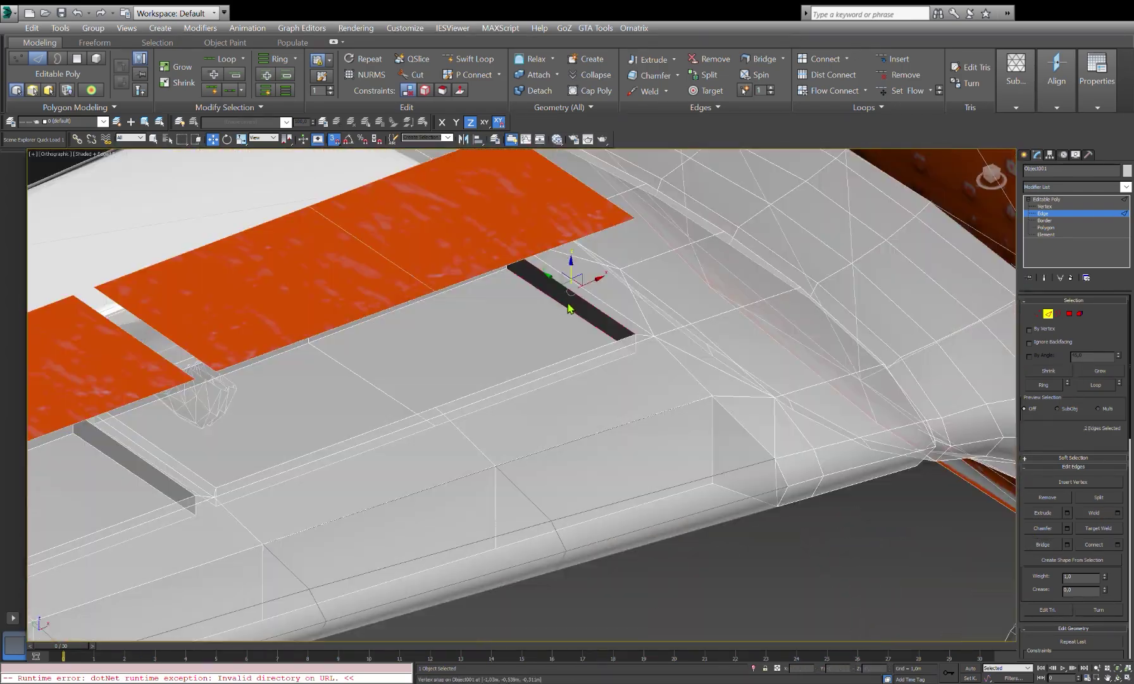
mouse_move(481, 380)
alt+middle_down()
mouse_move(514, 384)
mouse_move(633, 361)
alt+middle_up()
click(1023, 159)
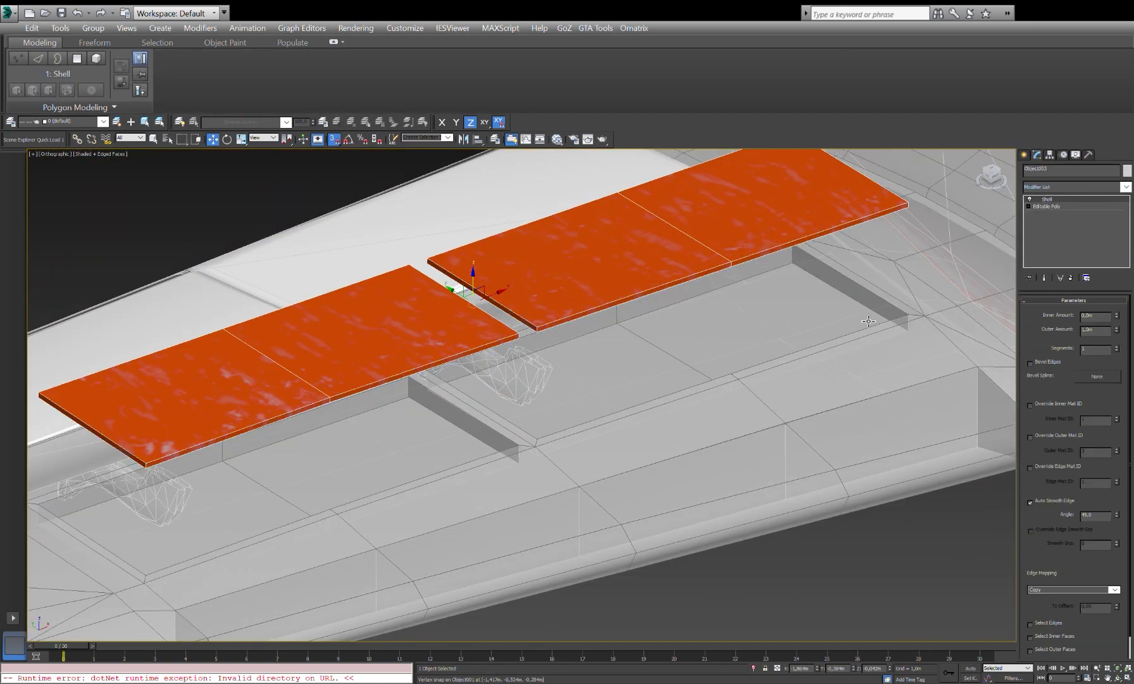
Step: Set the flap panels' Shell to 2,0m Inner Amount and 0,0m Outer Amount
double_click(1095, 330)
text(2)
key(Return)
key(Return)
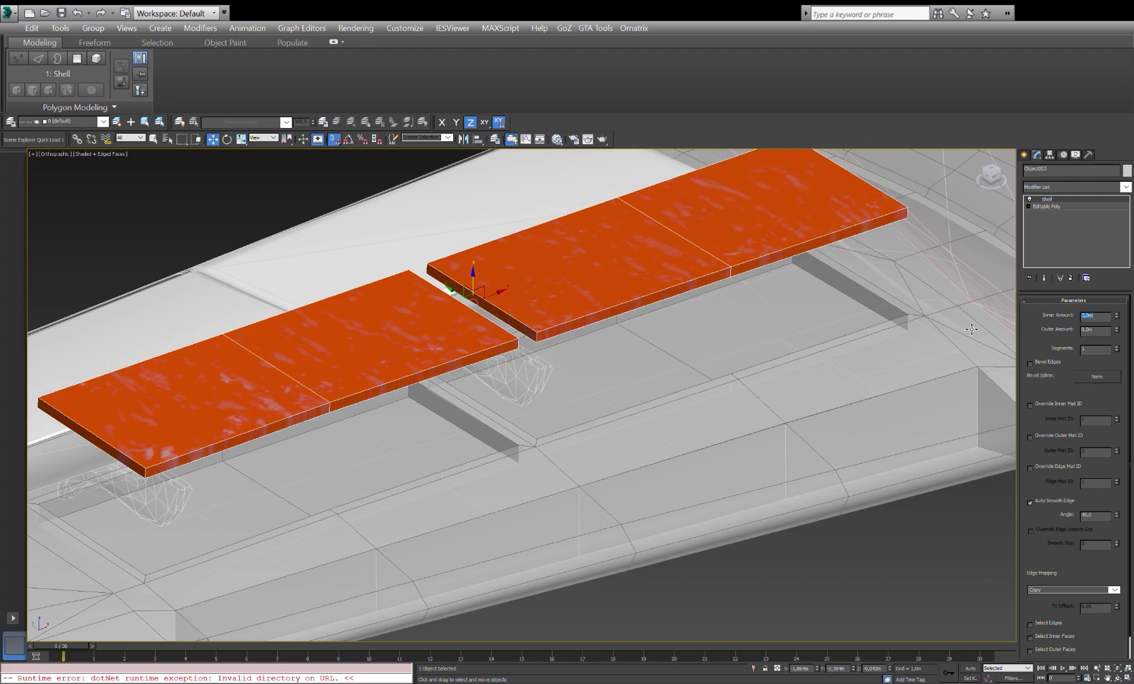
mouse_move(481, 298)
alt+middle_down()
mouse_move(592, 358)
mouse_move(696, 285)
alt+middle_up()
Step: Select the plane's main body, Object001, and open its Modifier List
click(797, 410)
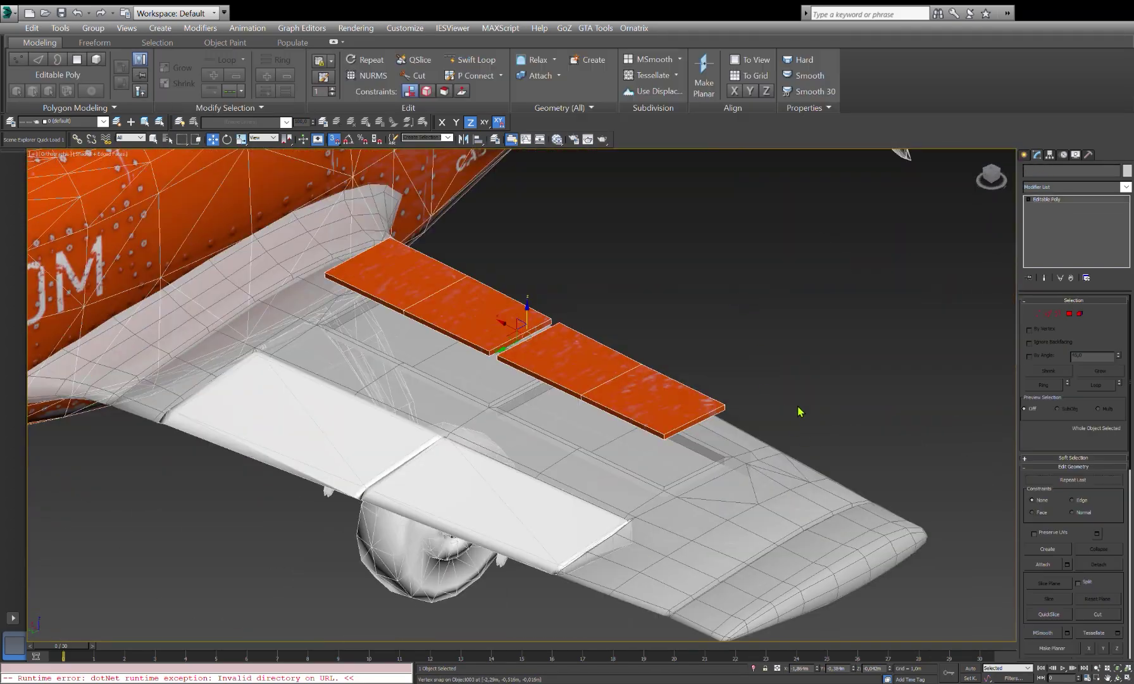
mouse_move(798, 411)
alt+middle_down()
mouse_move(696, 367)
mouse_move(728, 355)
alt+middle_up()
click(1125, 187)
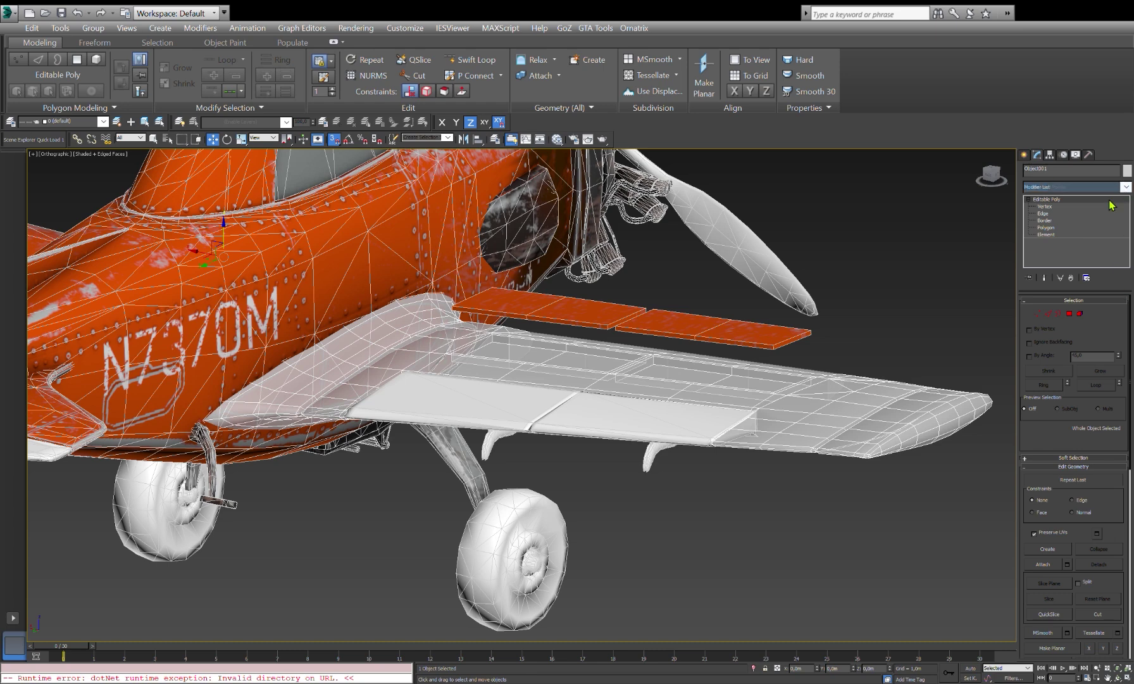
Step: Add an Unwrap UVW modifier to Object001
click(1056, 603)
scroll(1069, 588, down, 1)
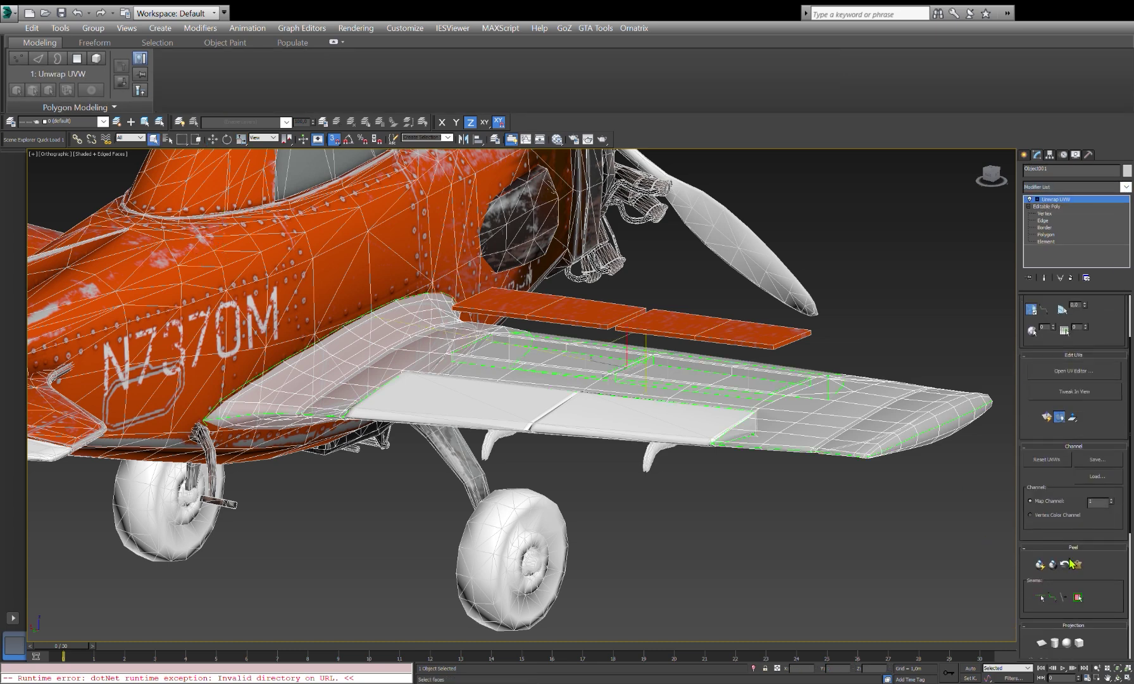
scroll(1070, 588, down, 1)
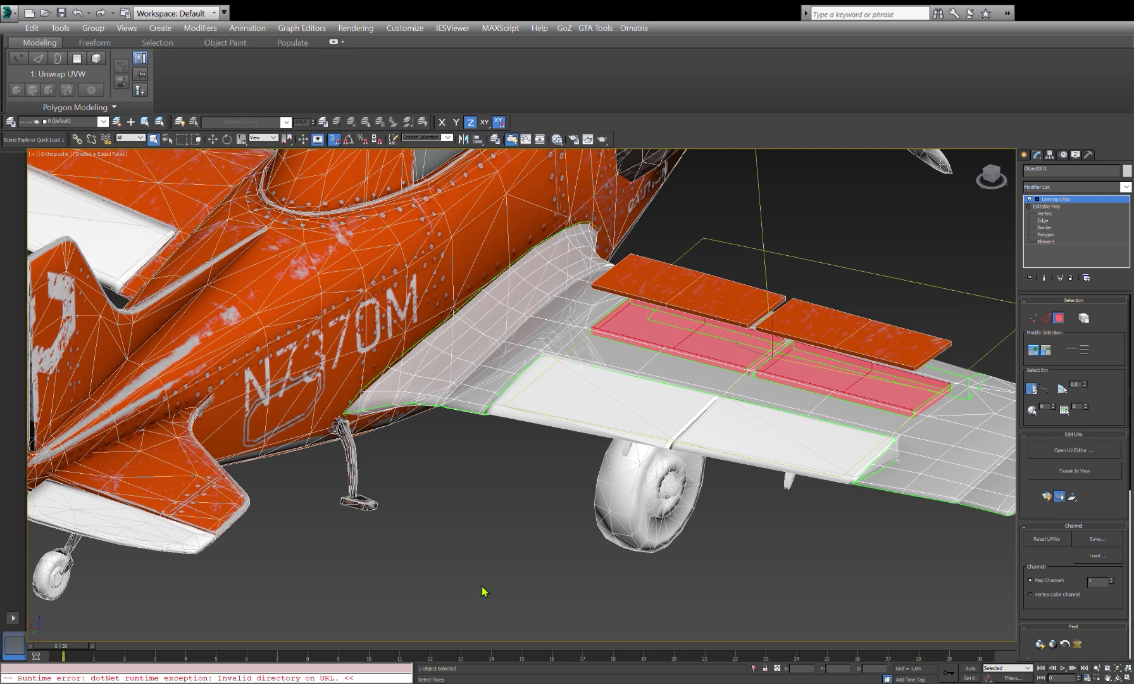
Step: Try face selections on the wing strips beside the right flap and the front section
click(479, 275)
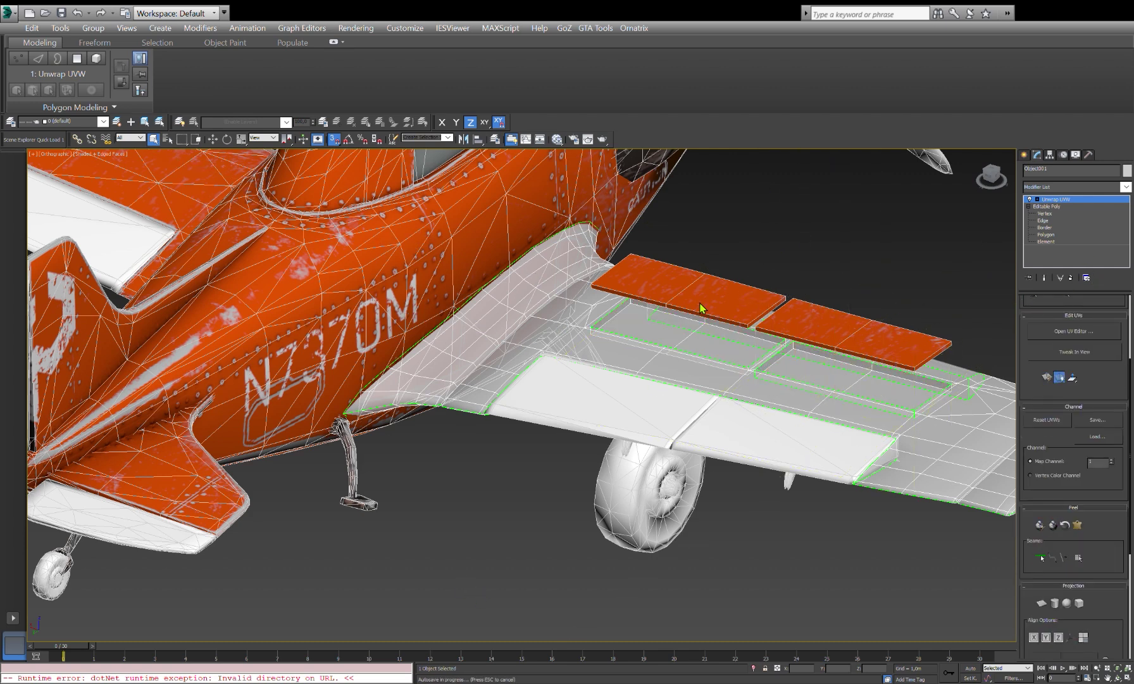
click(870, 367)
click(472, 274)
key(1)
key(3)
ctrl+click(800, 368)
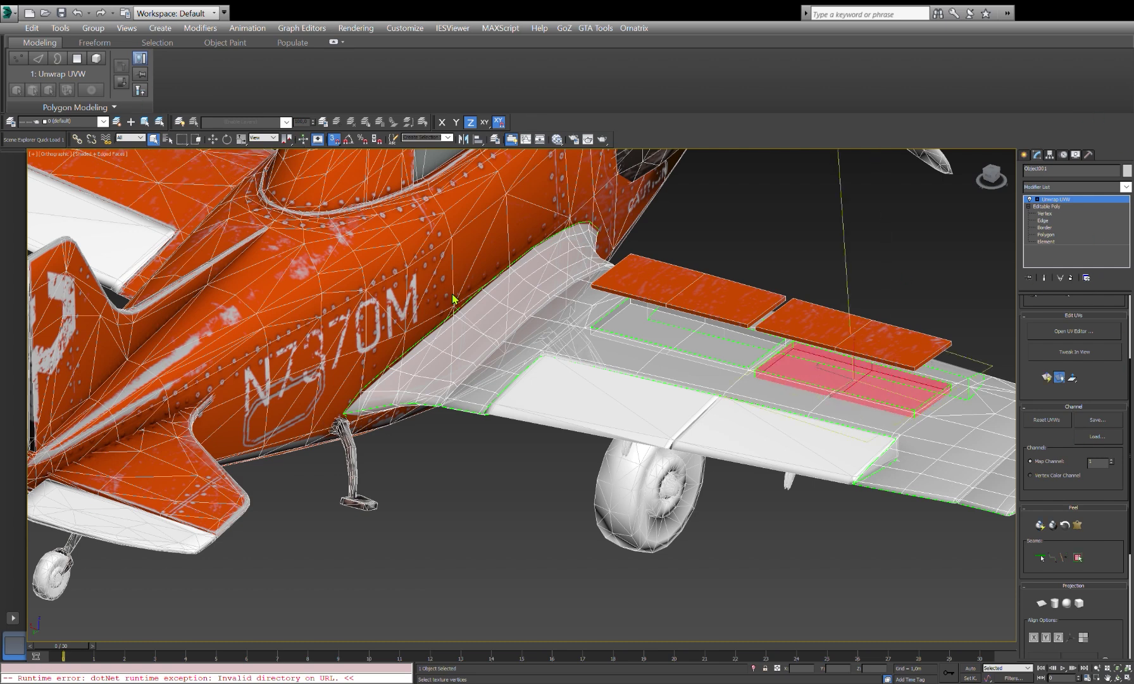
click(690, 332)
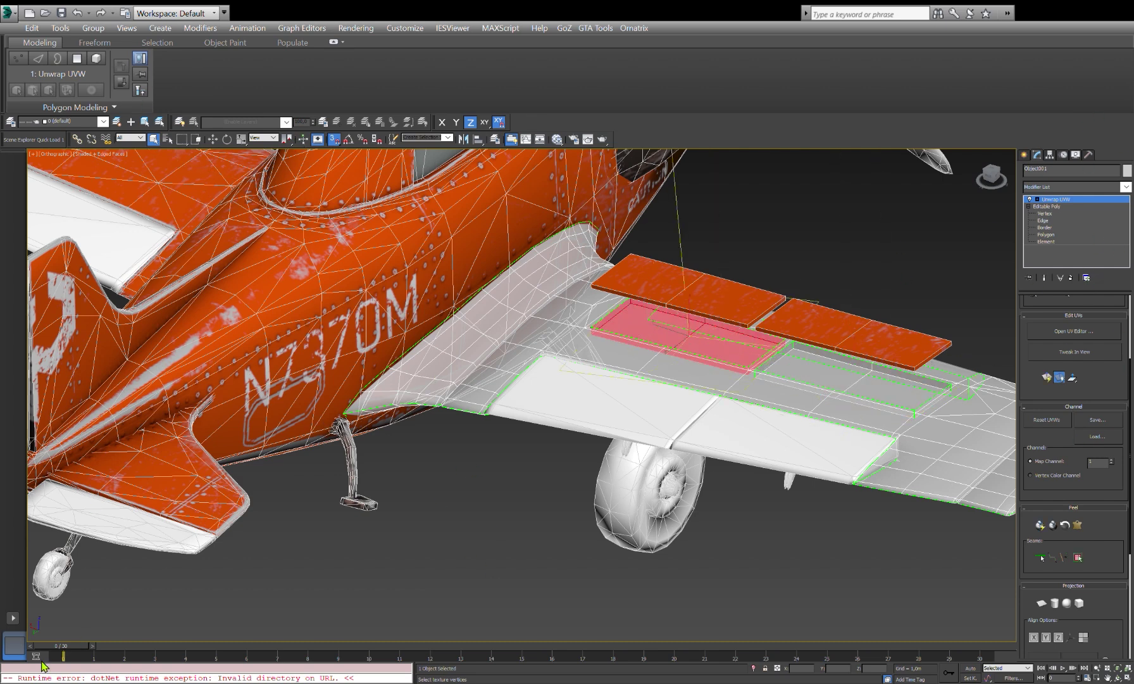
key(ctrl+d)
click(690, 335)
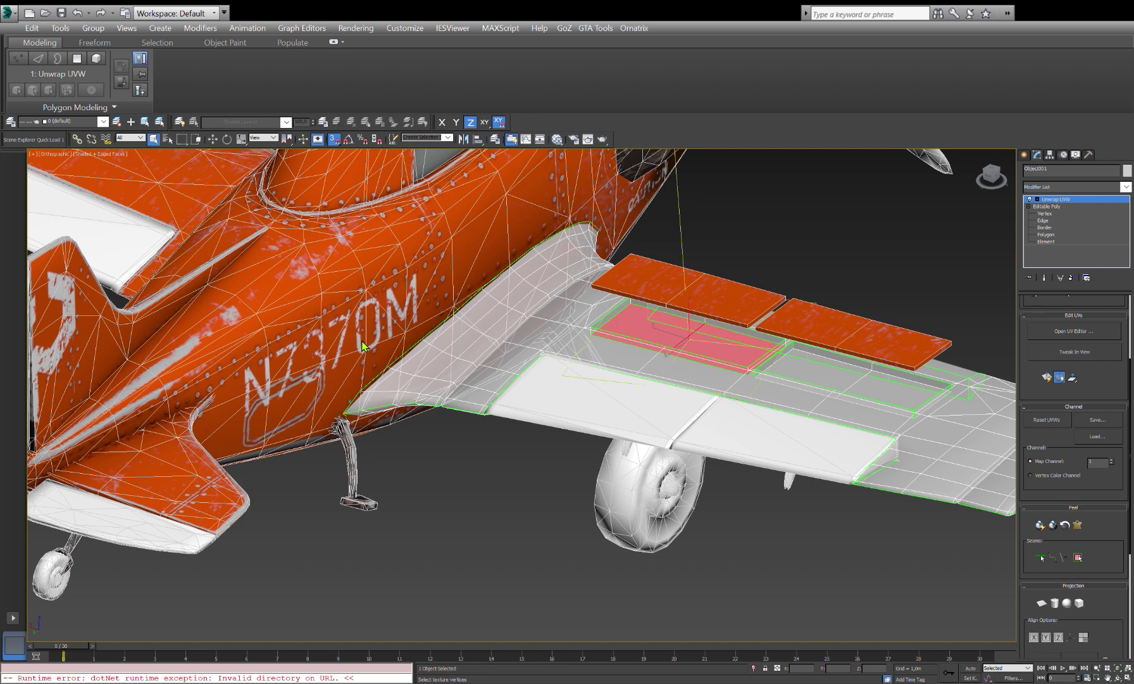
key(ctrl+d)
Step: Undo through selection changes to reselect the flap faces on the wing
key(ctrl+z)
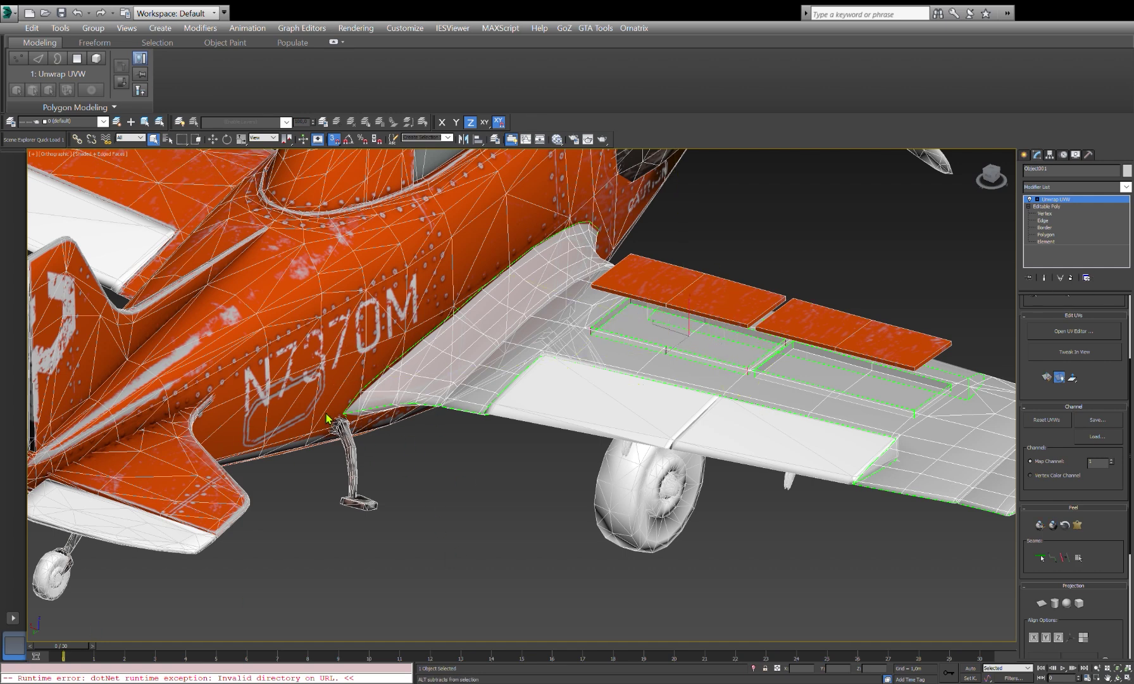
key(ctrl+z)
click(35, 671)
key(ctrl+z)
key(ctrl+z)
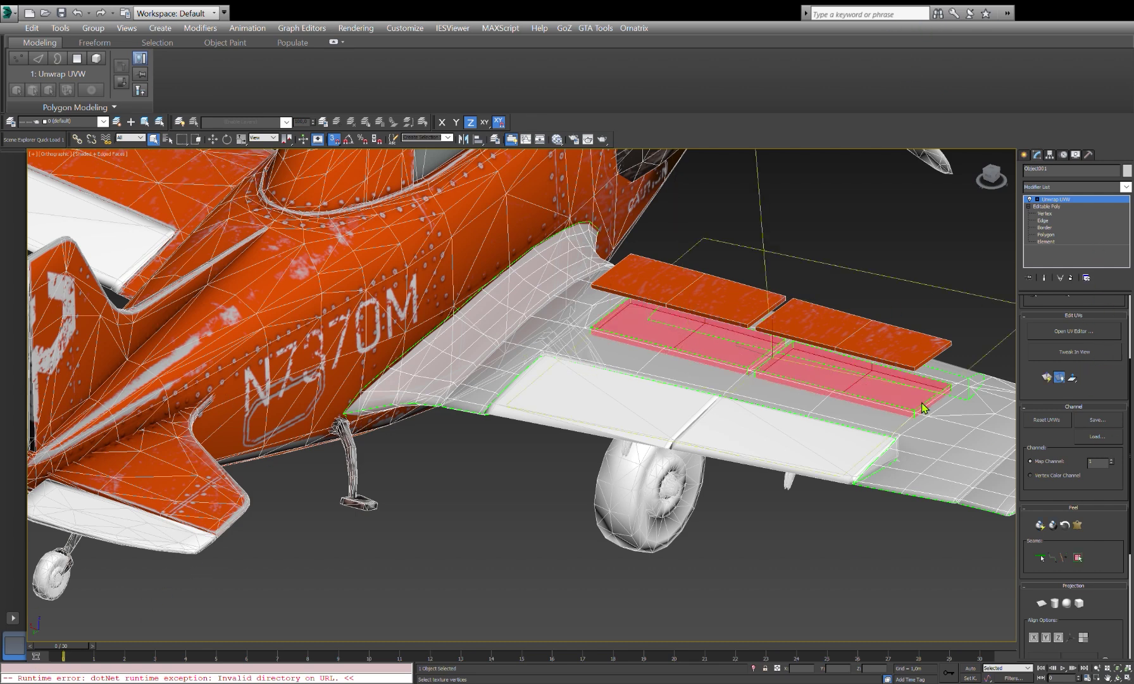
key(ctrl+z)
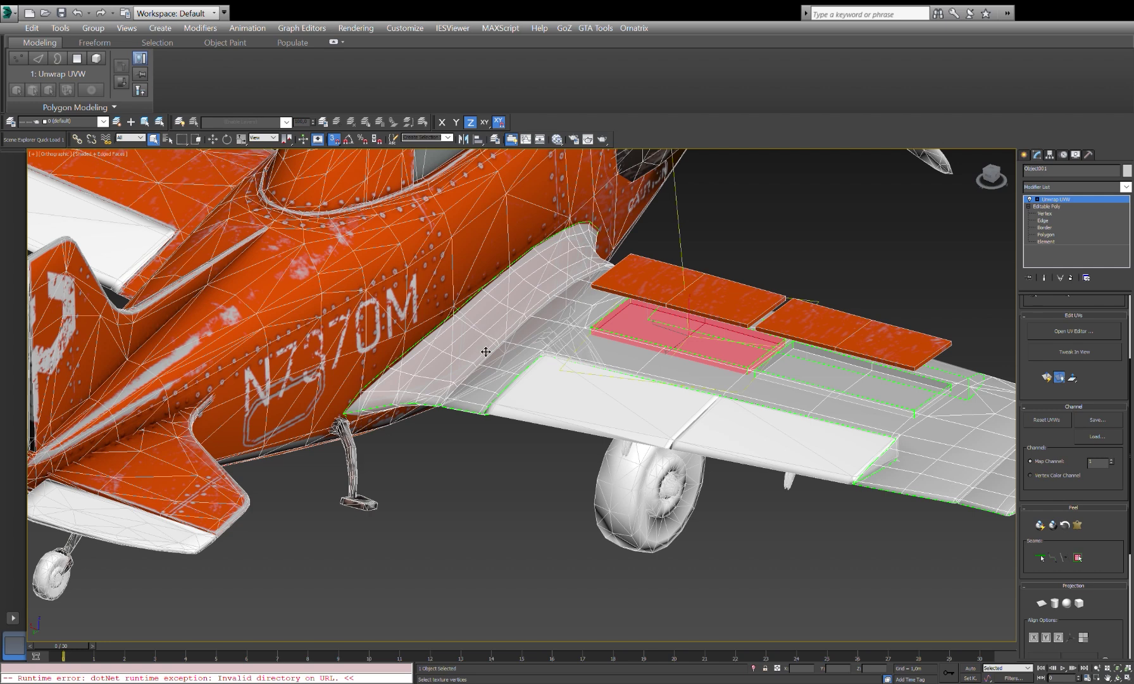
key(ctrl+z)
key(ctrl+y)
Step: Step through undo and redo to pick the flap cutout faces, then clear the selection
key(ctrl+z)
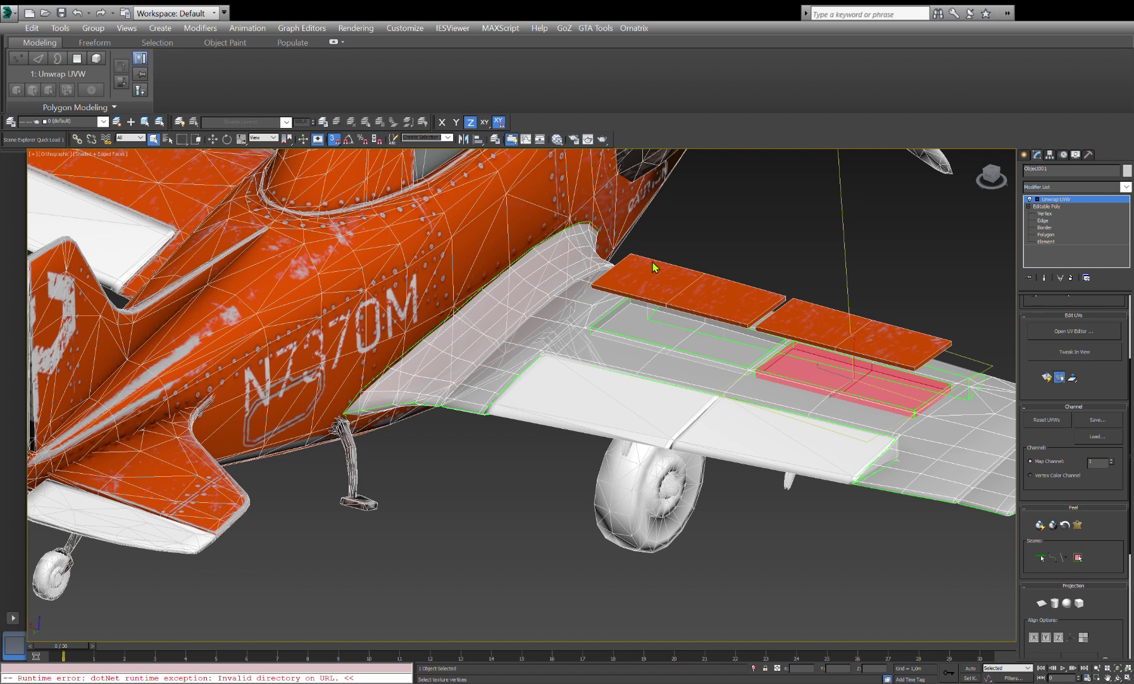
key(ctrl+z)
key(ctrl+y)
key(ctrl+z)
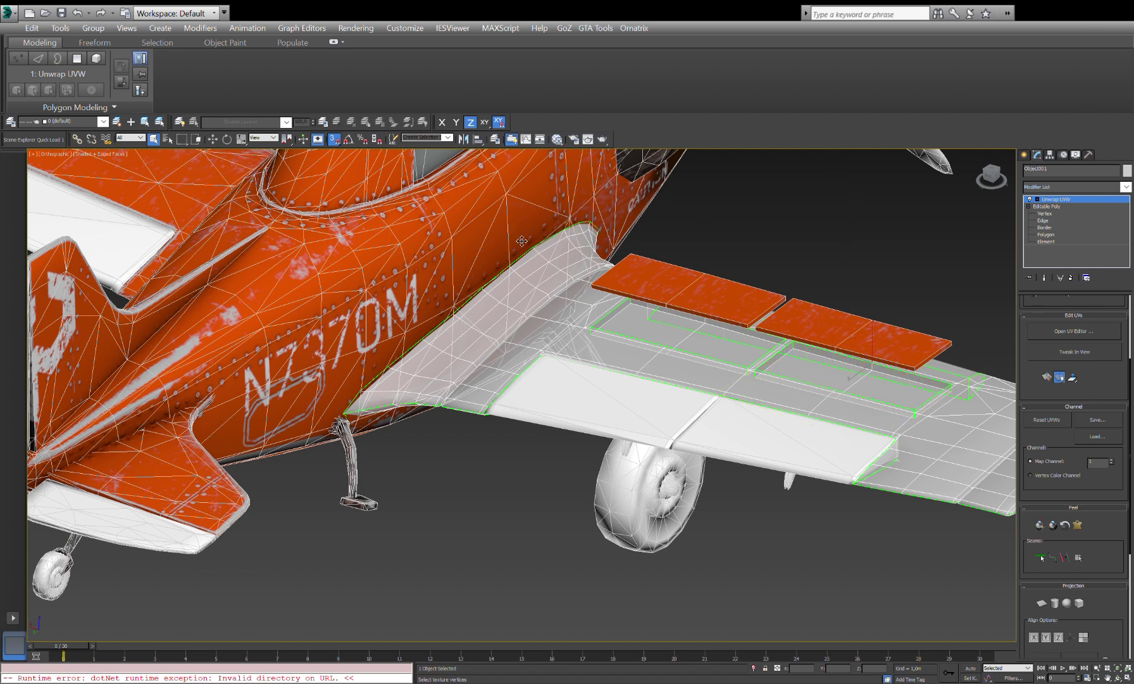
key(ctrl+y)
key(ctrl+z)
key(ctrl+z)
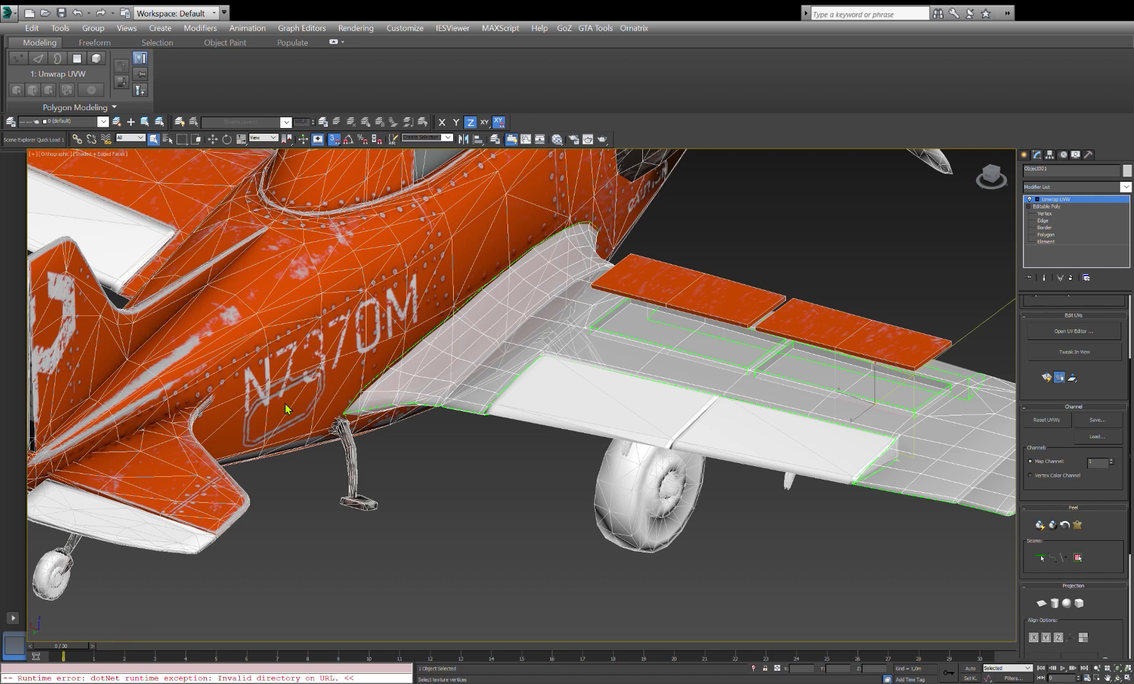
key(ctrl+z)
key(ctrl+z)
key(ctrl+z)
key(ctrl+z)
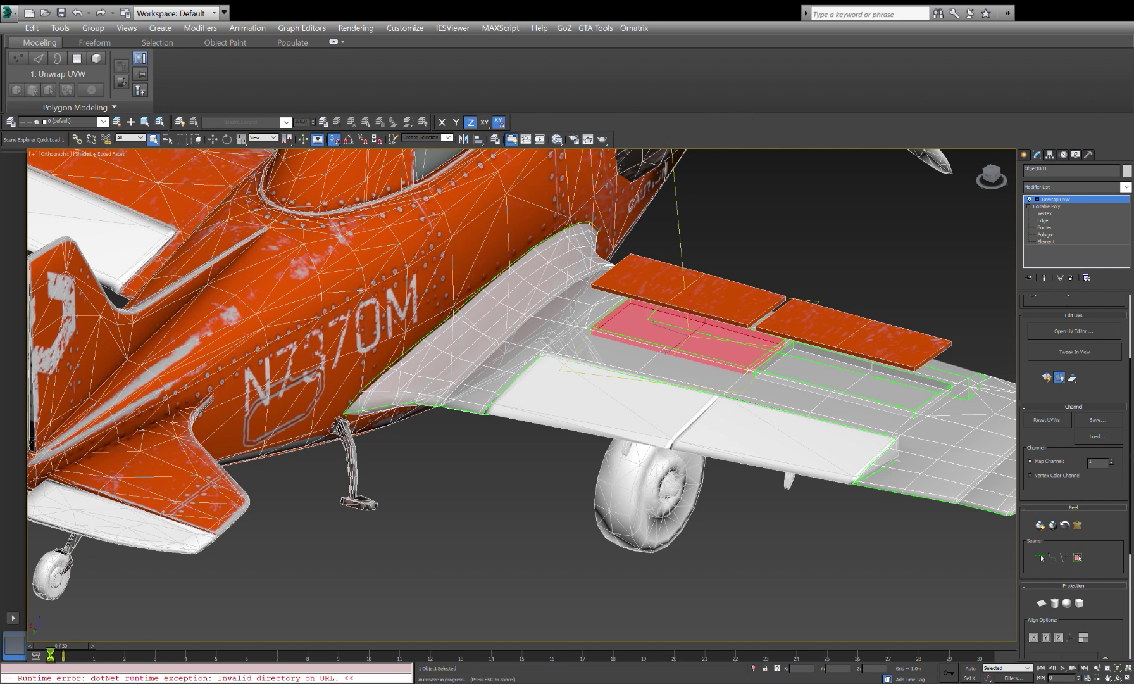
click(178, 584)
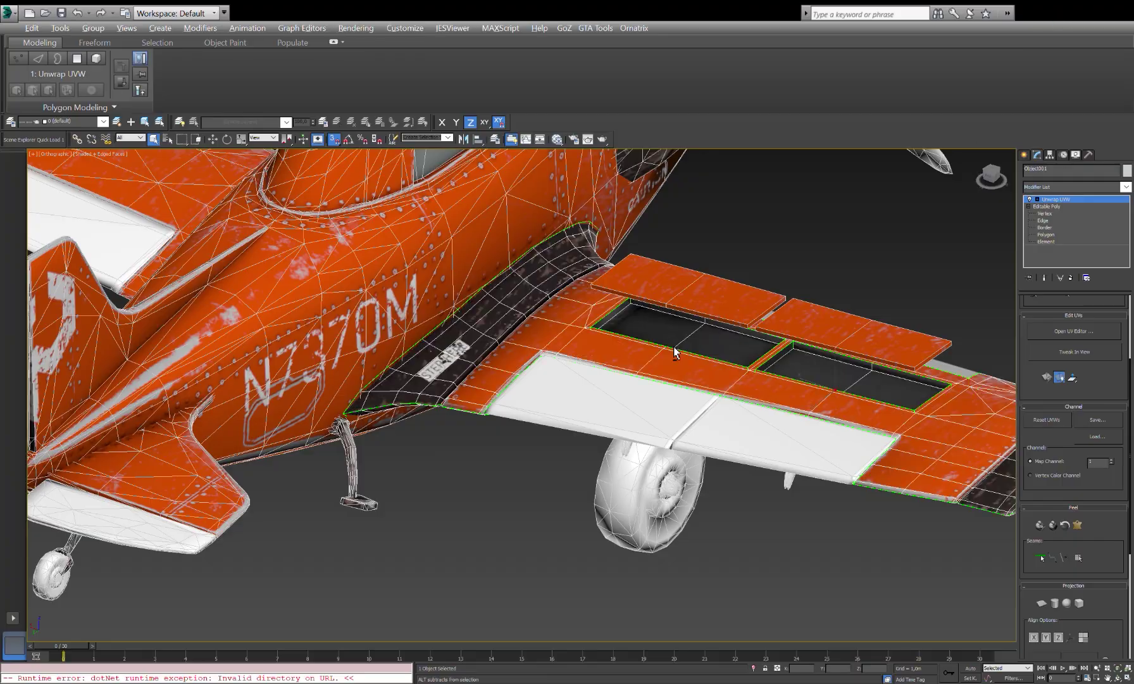
Step: Orbit and zoom around the plane to inspect the wing cutouts
alt+middle_drag(691, 362, 770, 324)
scroll(770, 324, up, 5)
scroll(565, 310, down, 5)
mouse_move(566, 310)
alt+middle_down()
mouse_move(613, 350)
mouse_move(684, 347)
alt+middle_up()
scroll(683, 347, down, 5)
scroll(550, 296, up, 6)
scroll(550, 296, down, 5)
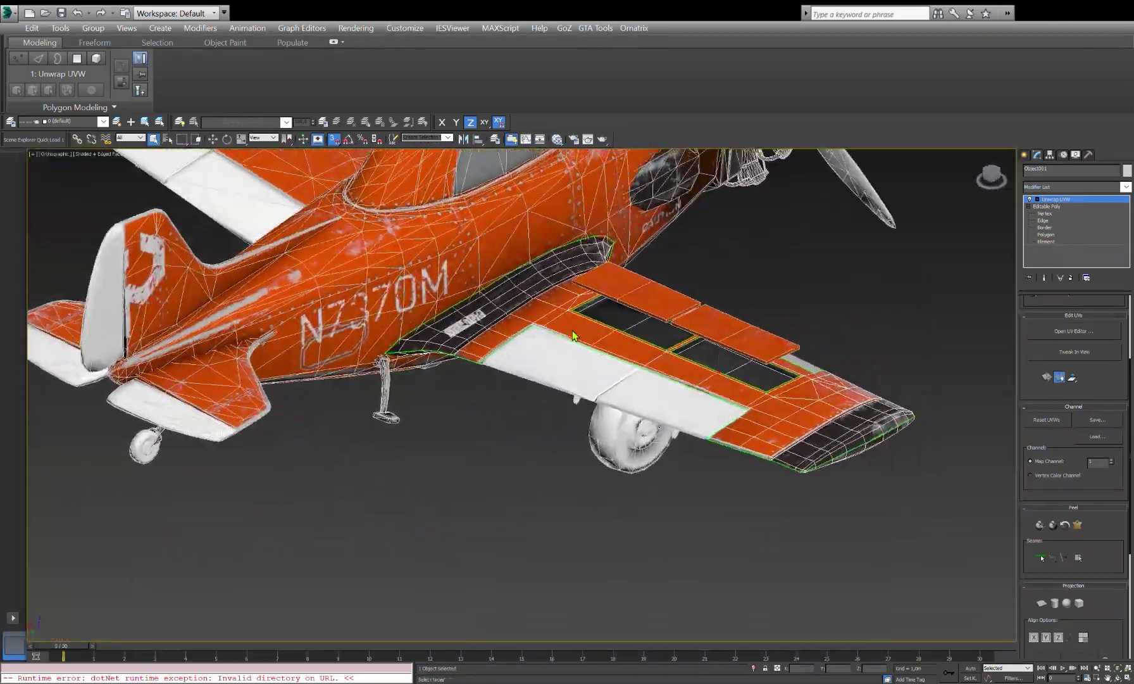
scroll(633, 317, up, 4)
alt+middle_drag(633, 317, 697, 354)
scroll(704, 367, up, 3)
scroll(703, 367, down, 5)
Step: Select Object003, the flap panels, and apply Unwrap UVW with the U shortcut
click(1037, 154)
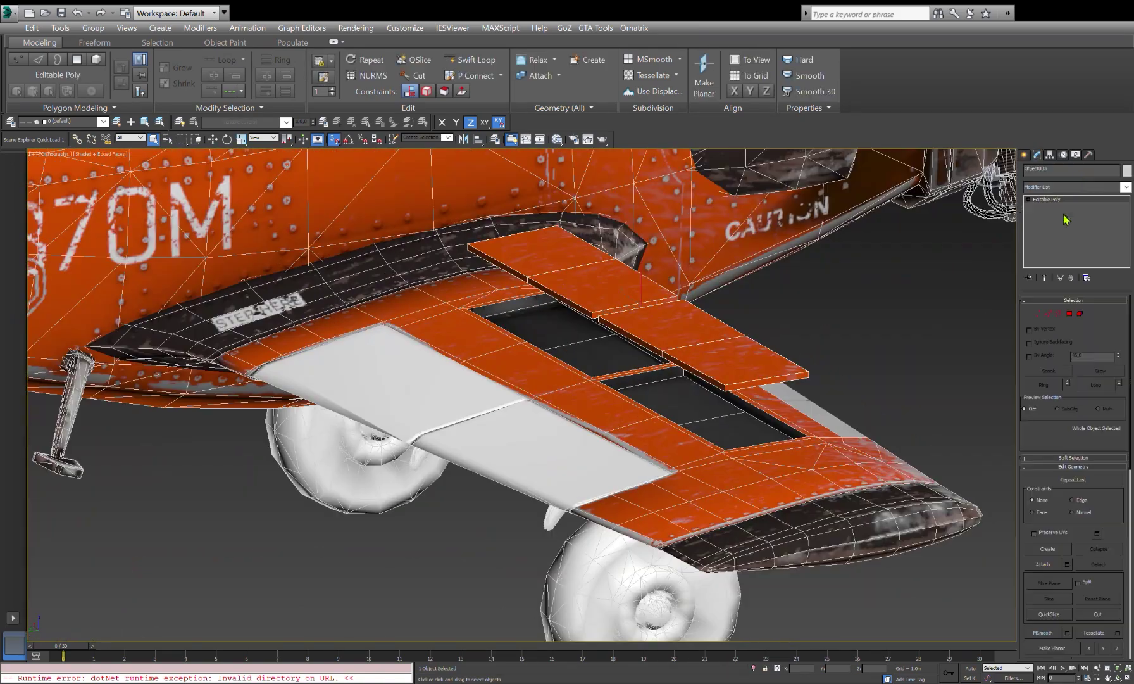
click(848, 405)
scroll(658, 386, up, 5)
alt+middle_drag(659, 386, 677, 405)
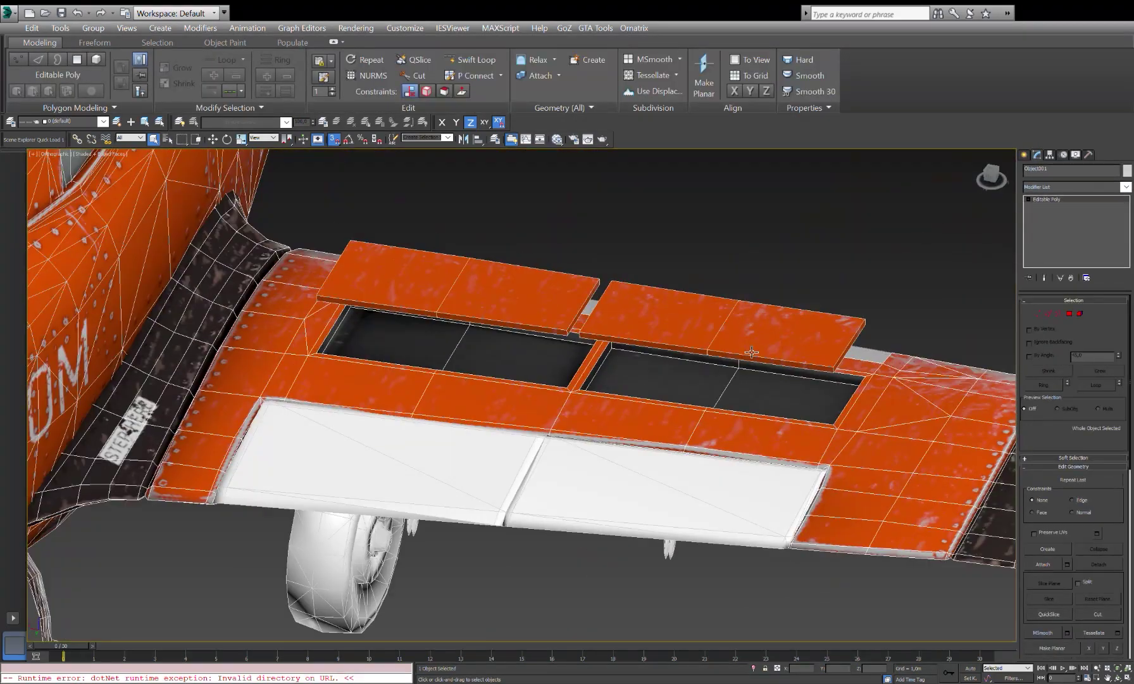
key(u)
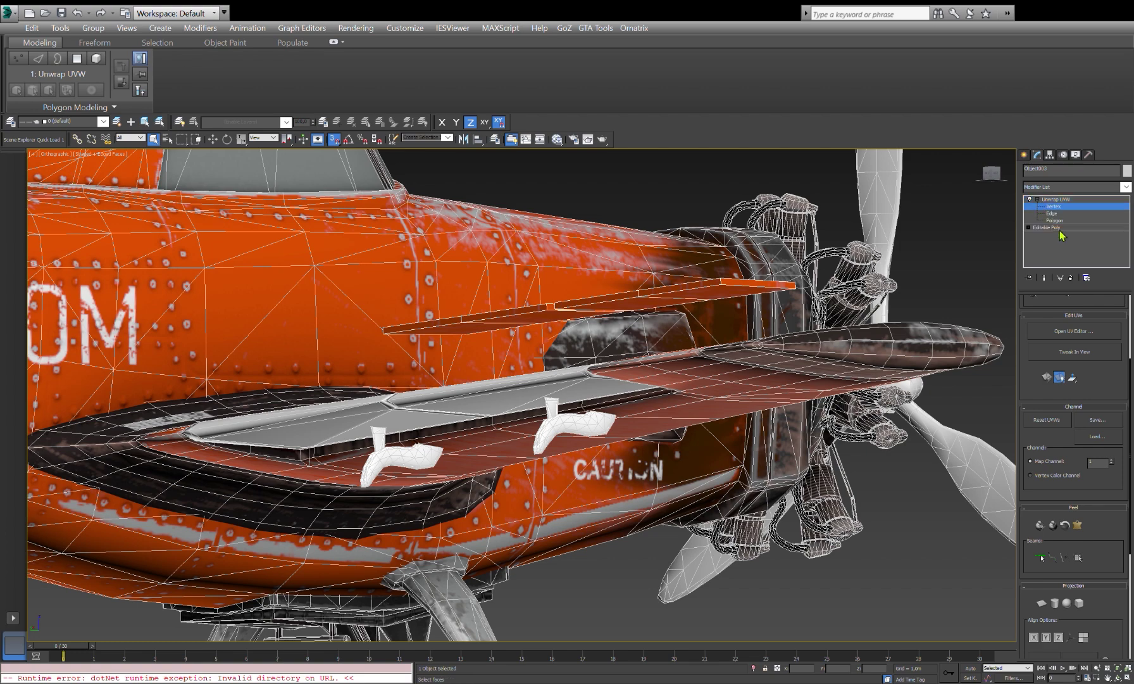
Step: At Polygon level, pick the three flap top faces in turn, undoing the last pick
key(3)
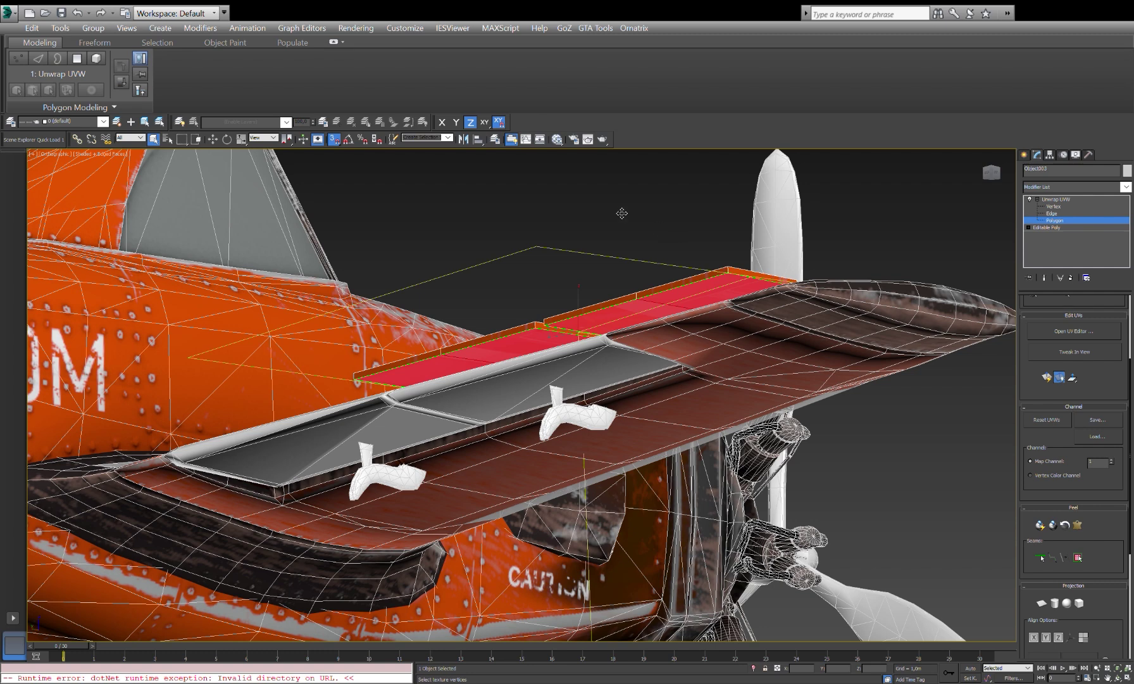
click(500, 345)
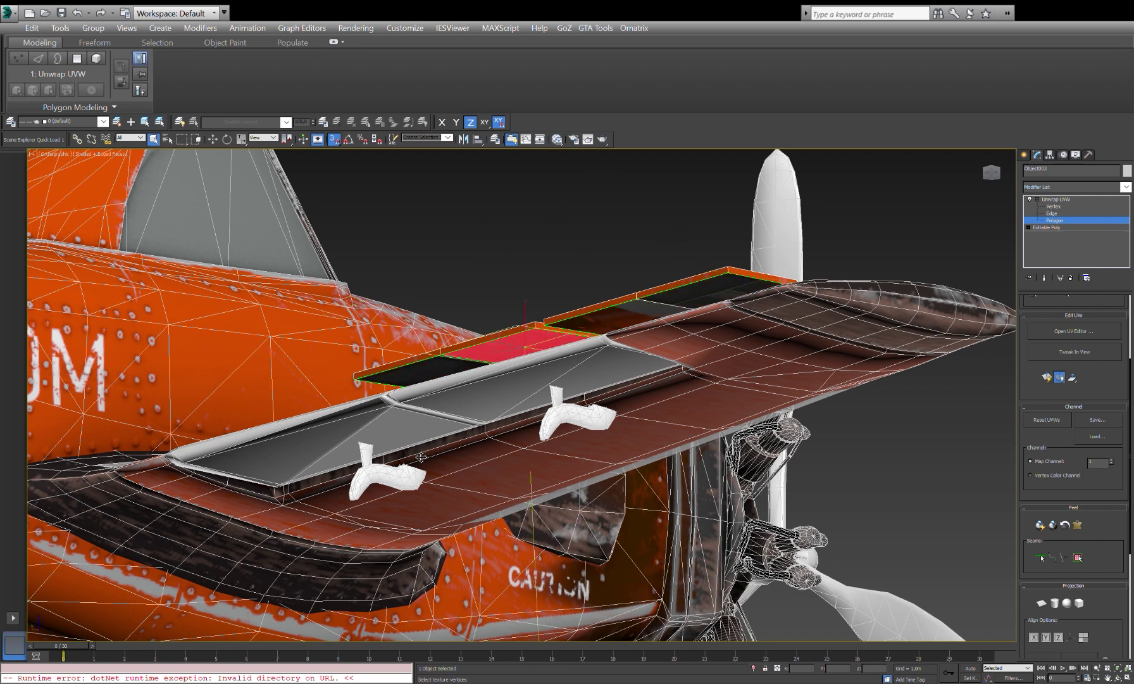
click(567, 323)
click(702, 288)
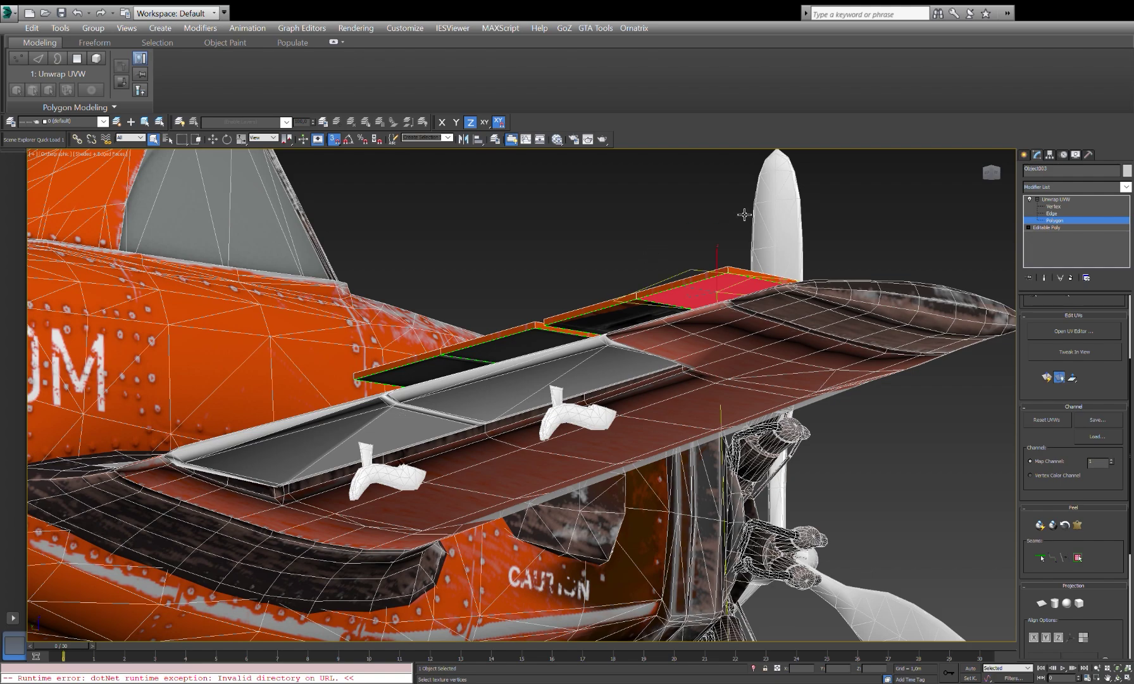
key(ctrl+z)
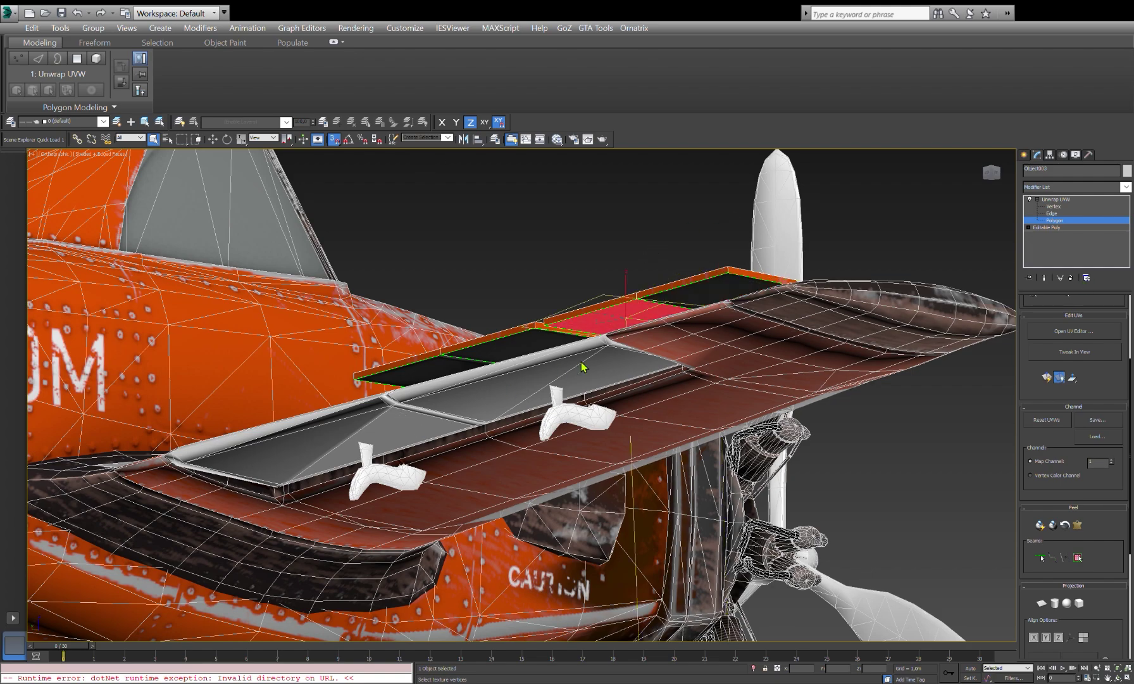
alt+middle_drag(583, 366, 795, 245)
scroll(493, 339, up, 5)
mouse_move(494, 340)
alt+middle_down()
mouse_move(764, 354)
mouse_move(481, 407)
mouse_move(501, 527)
alt+middle_up()
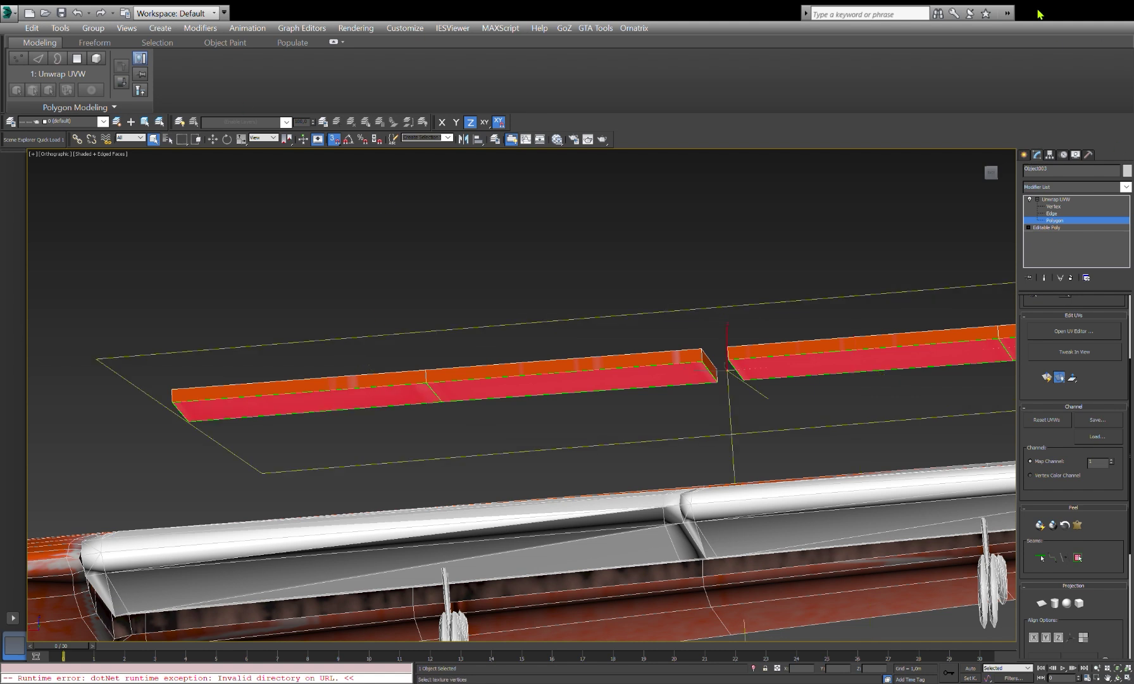
Step: Reselect the faces of both flap strips and give them a new planar projection
scroll(1076, 379, up, 3)
click(540, 435)
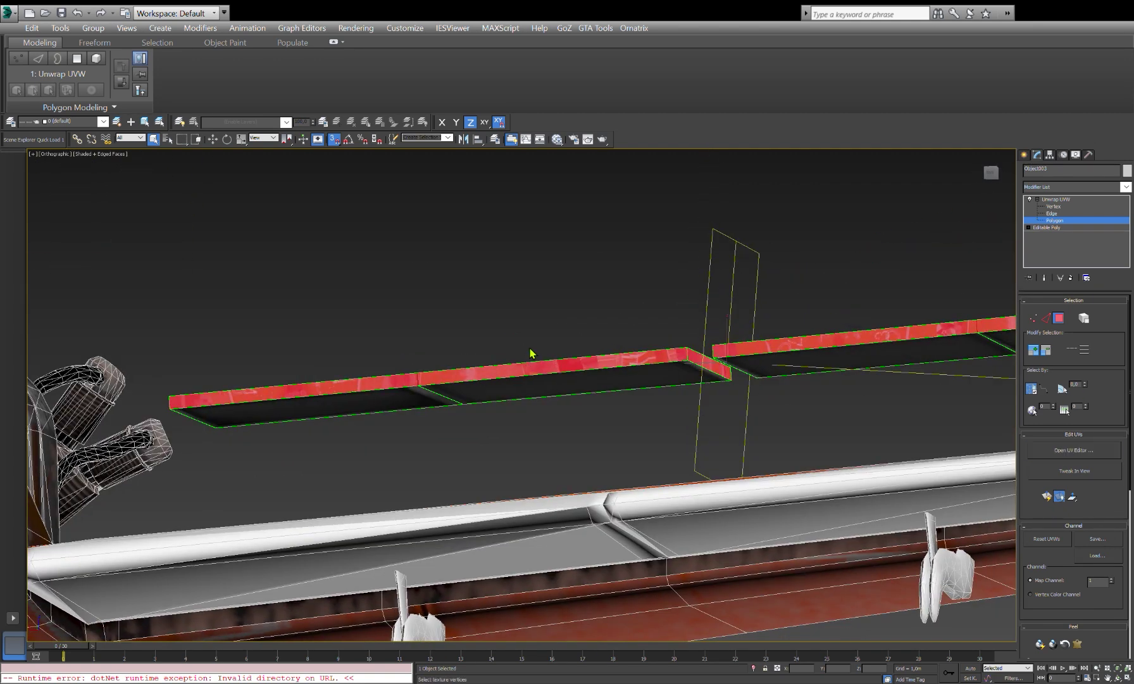
click(611, 329)
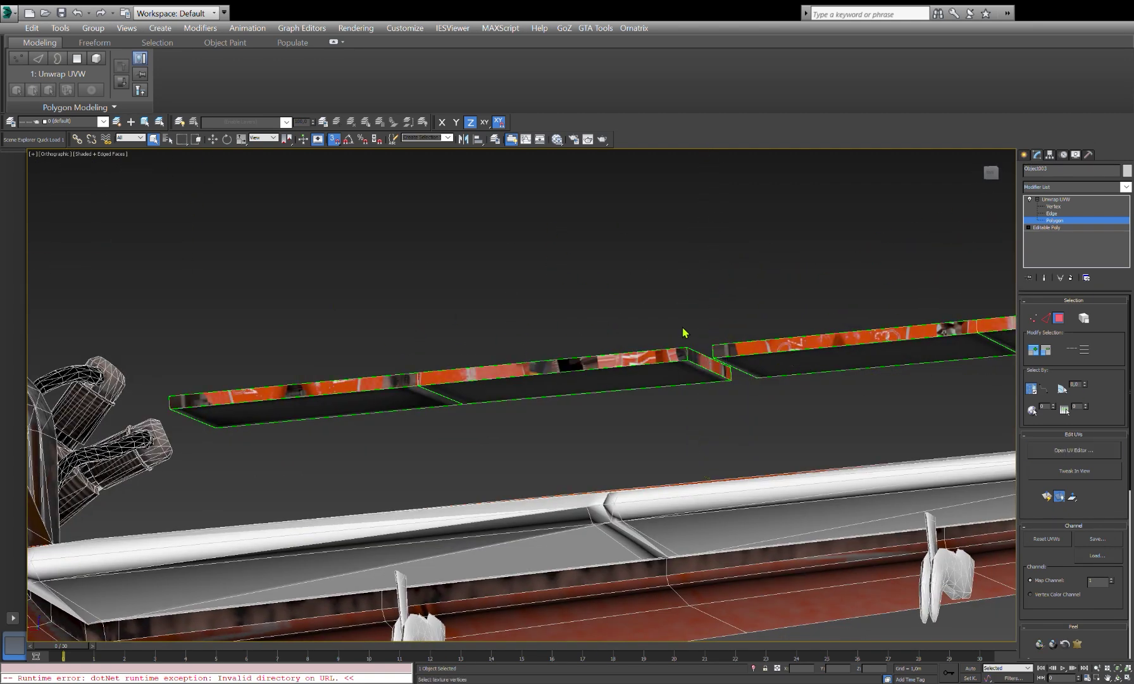
key(ctrl+z)
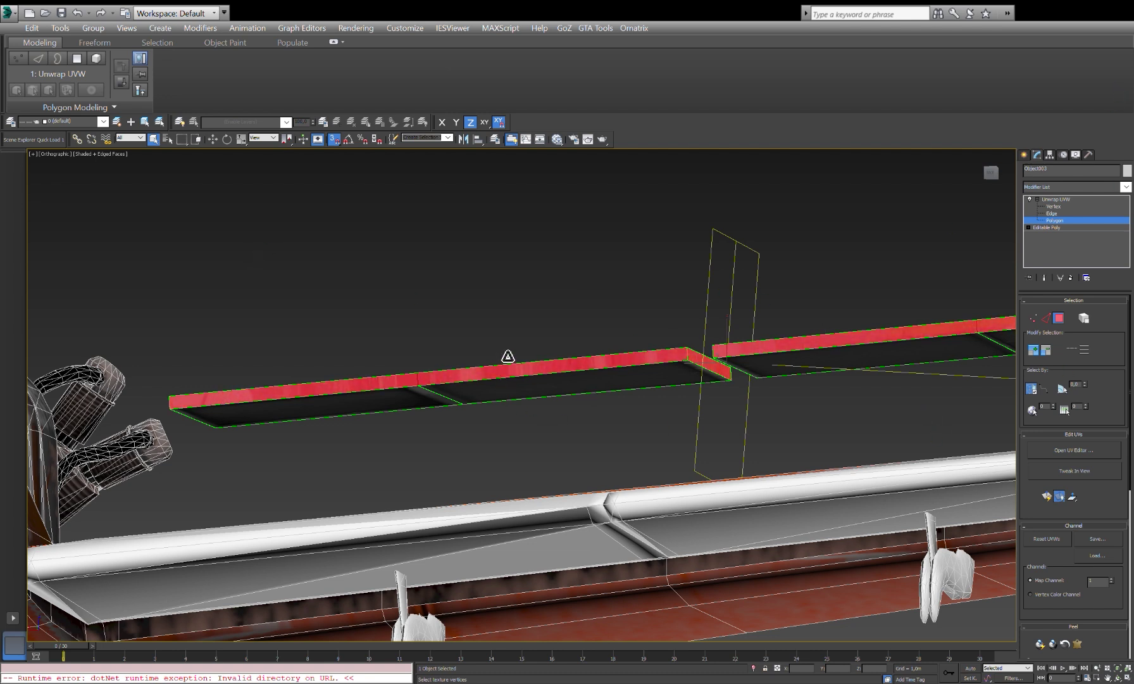
click(731, 378)
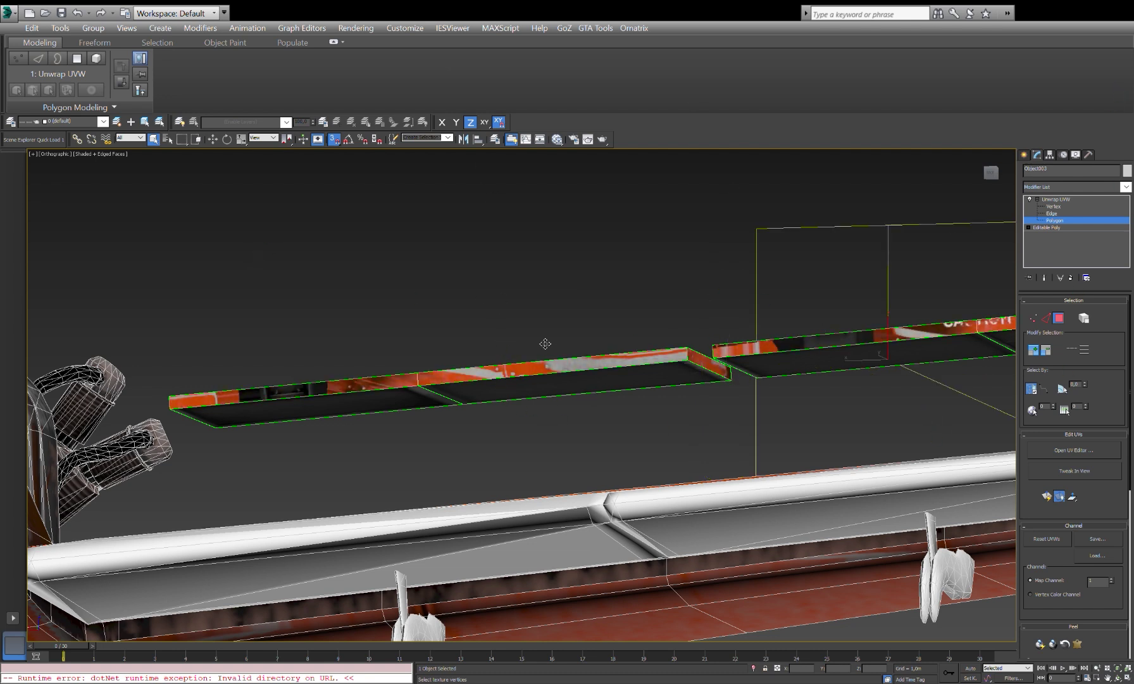
click(734, 296)
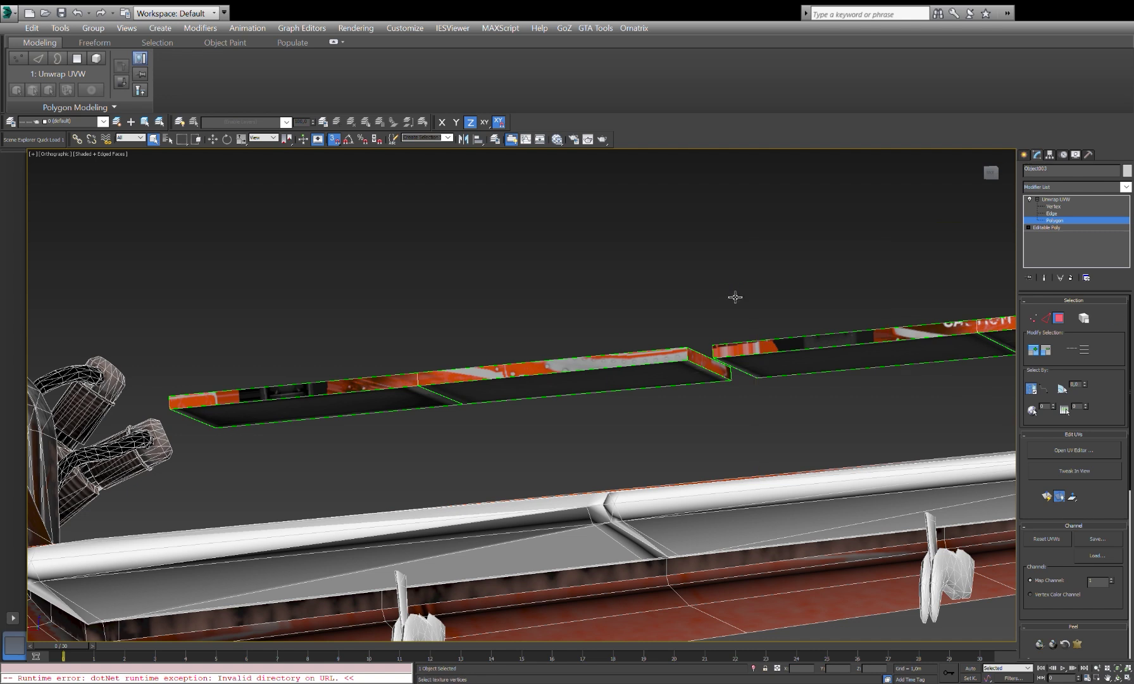
click(657, 388)
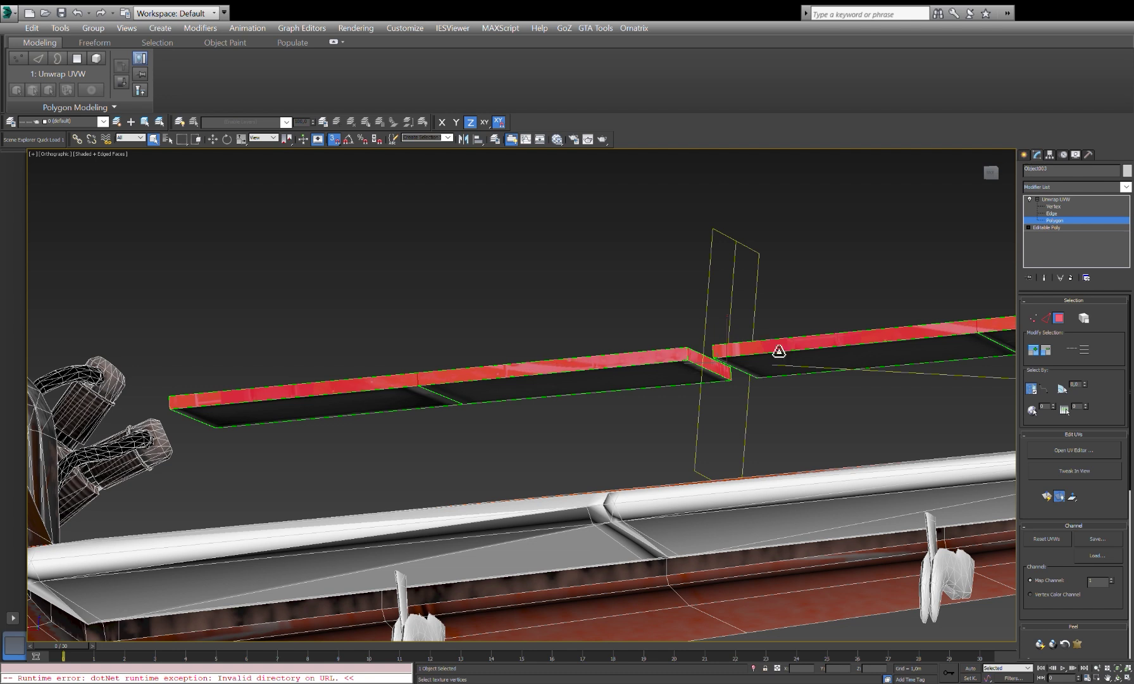
click(787, 307)
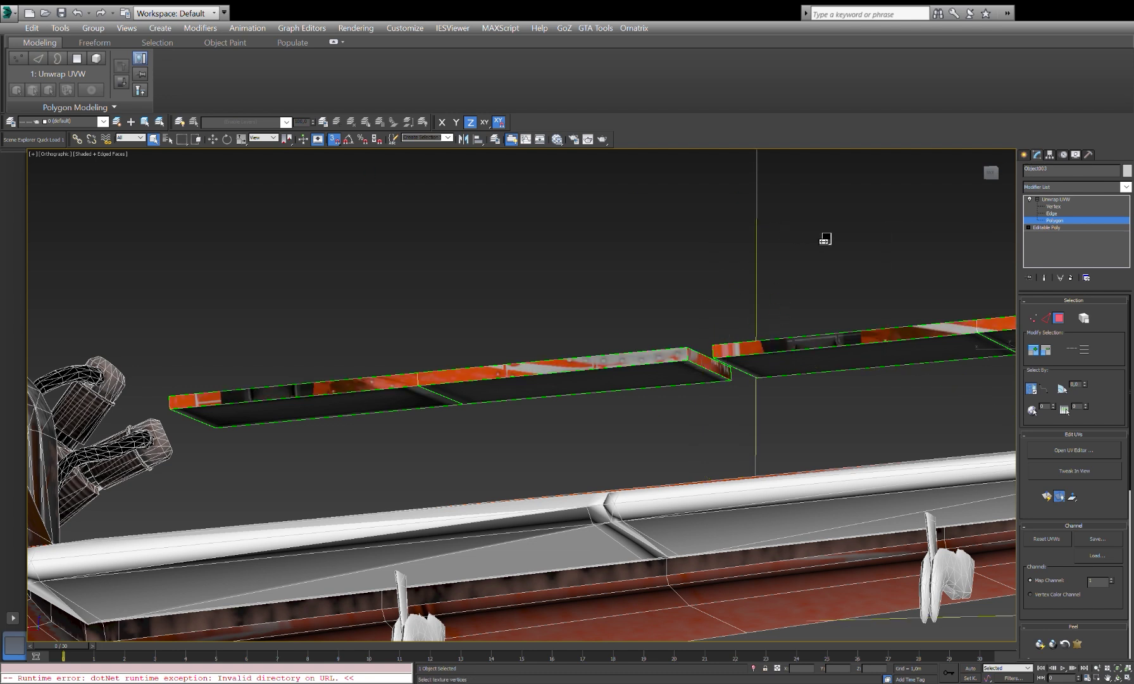
key(ctrl+z)
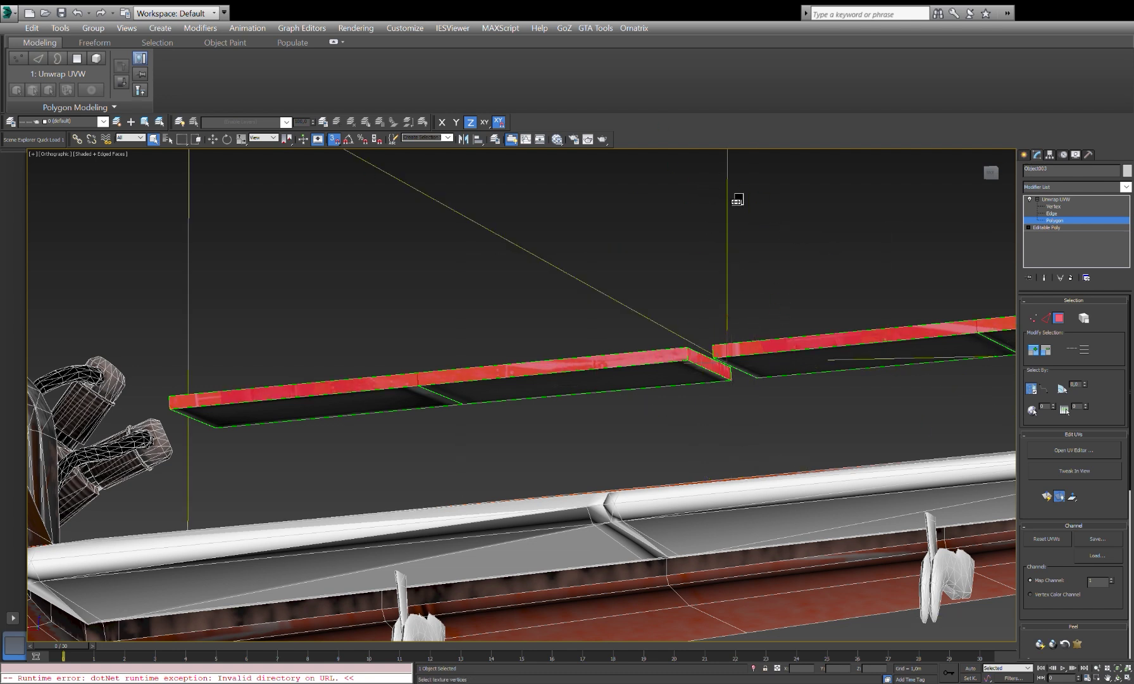
Step: Select the strips' top faces and end face in turn for planar remapping
click(676, 236)
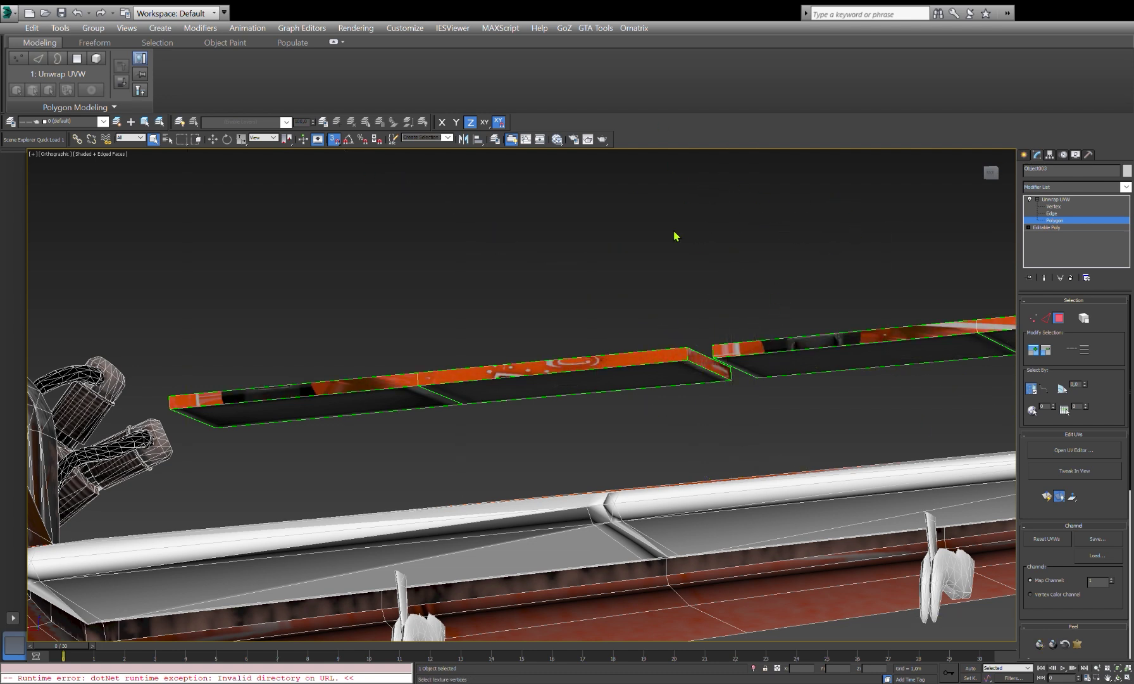
click(564, 373)
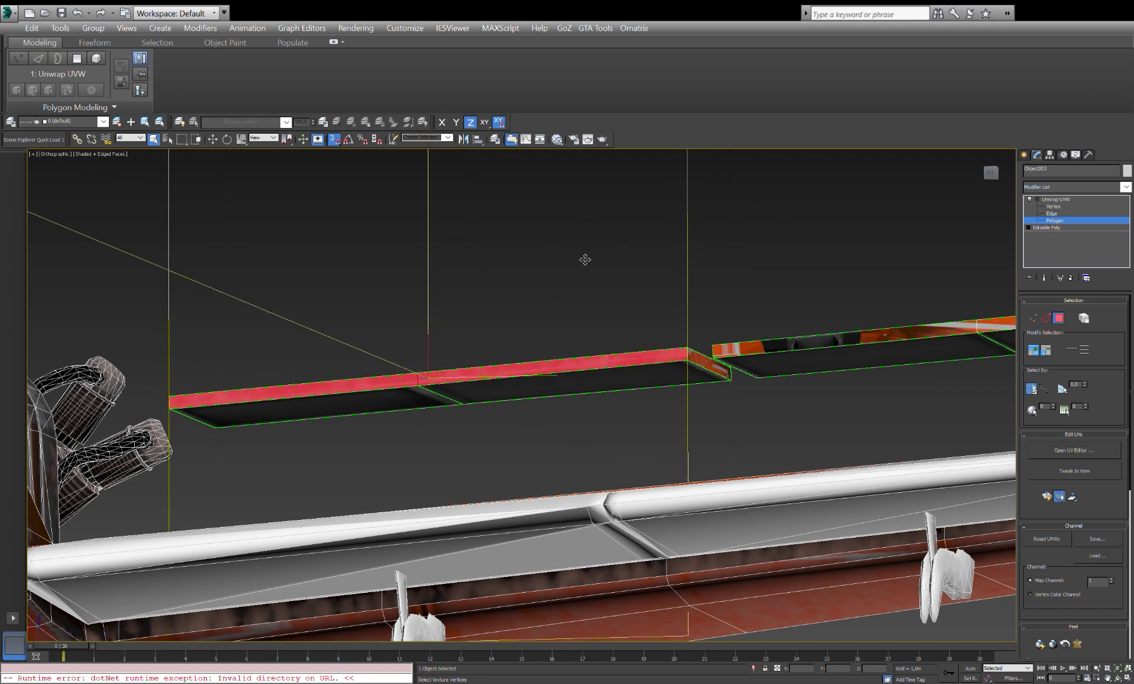
click(753, 345)
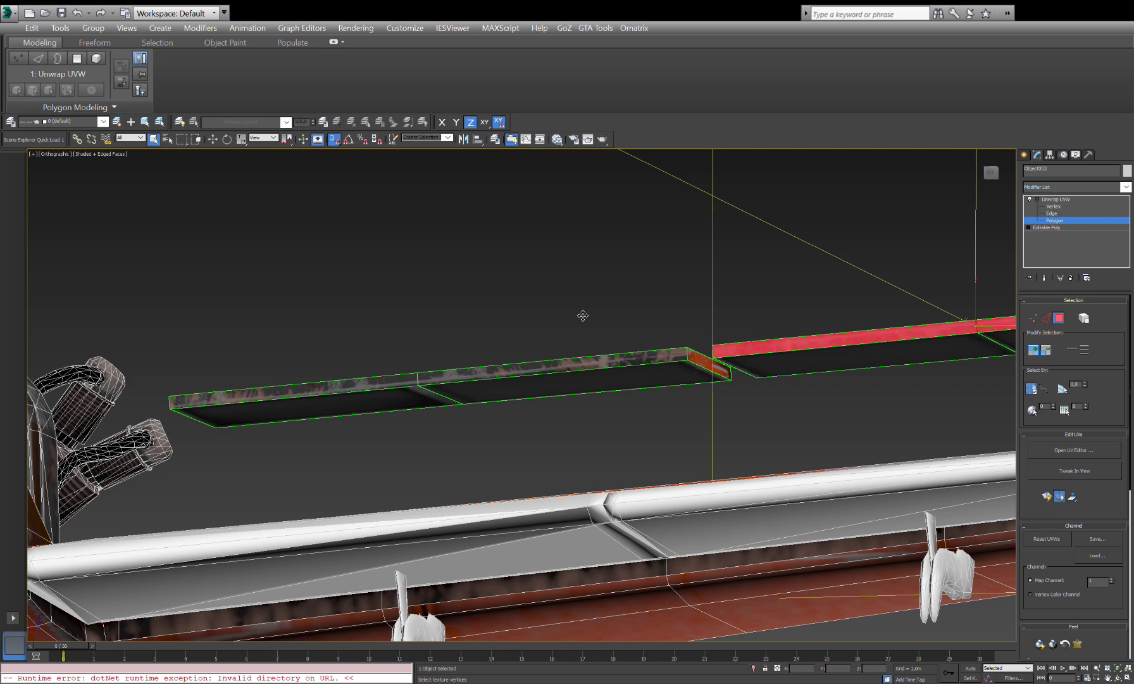
click(640, 289)
click(708, 366)
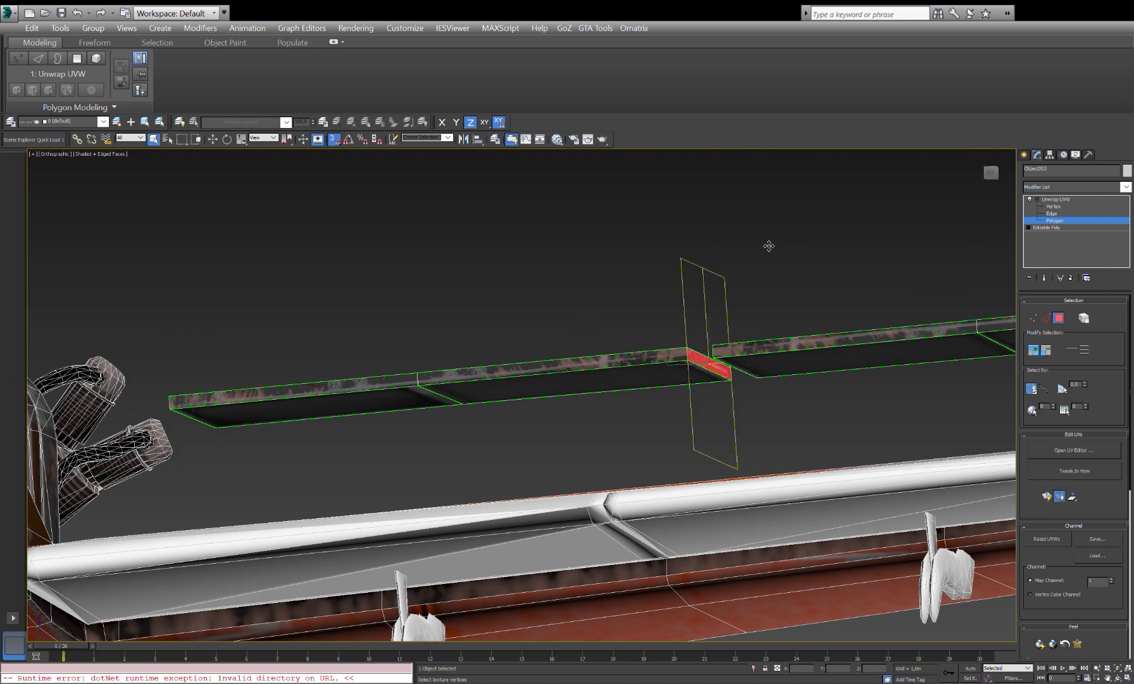
click(586, 424)
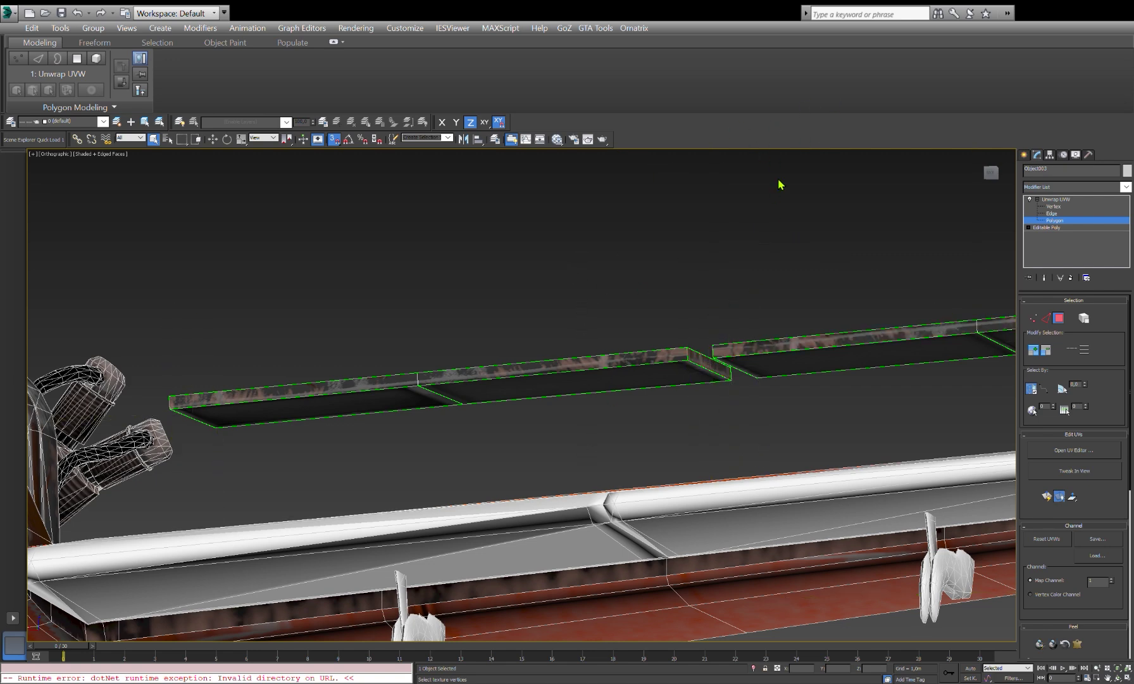
key(ctrl+z)
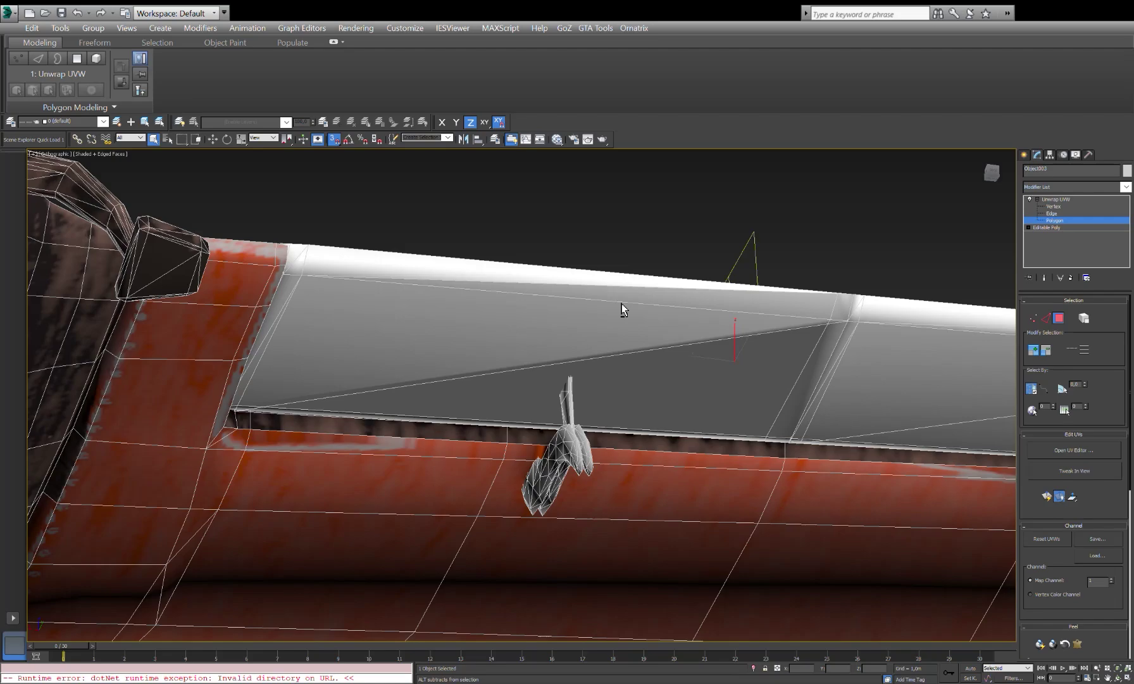
Step: Leave the Unwrap UVW level and select both flap strips in the base Editable Poly
mouse_move(623, 309)
alt+middle_down()
mouse_move(805, 314)
mouse_move(836, 355)
alt+middle_up()
scroll(701, 290, down, 5)
alt+middle_drag(700, 290, 776, 312)
click(1050, 156)
click(1079, 313)
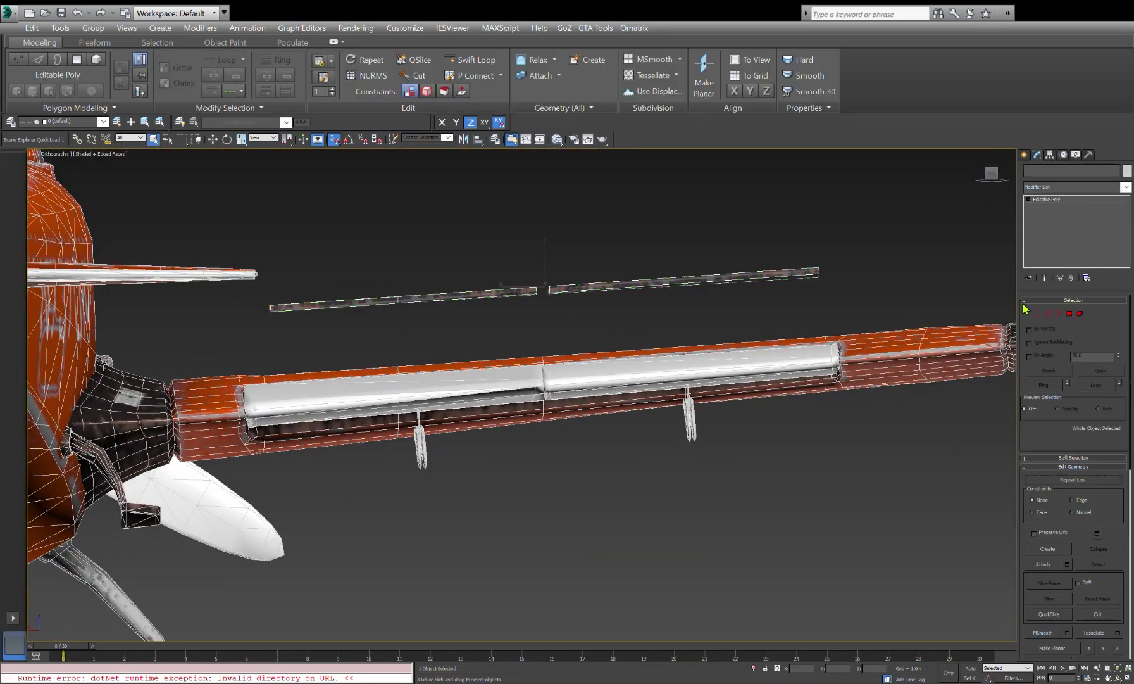
click(613, 362)
click(481, 291)
Step: Enable Affect Pivot Only and snap both strips' pivots onto the hinge edge from top view
click(1050, 155)
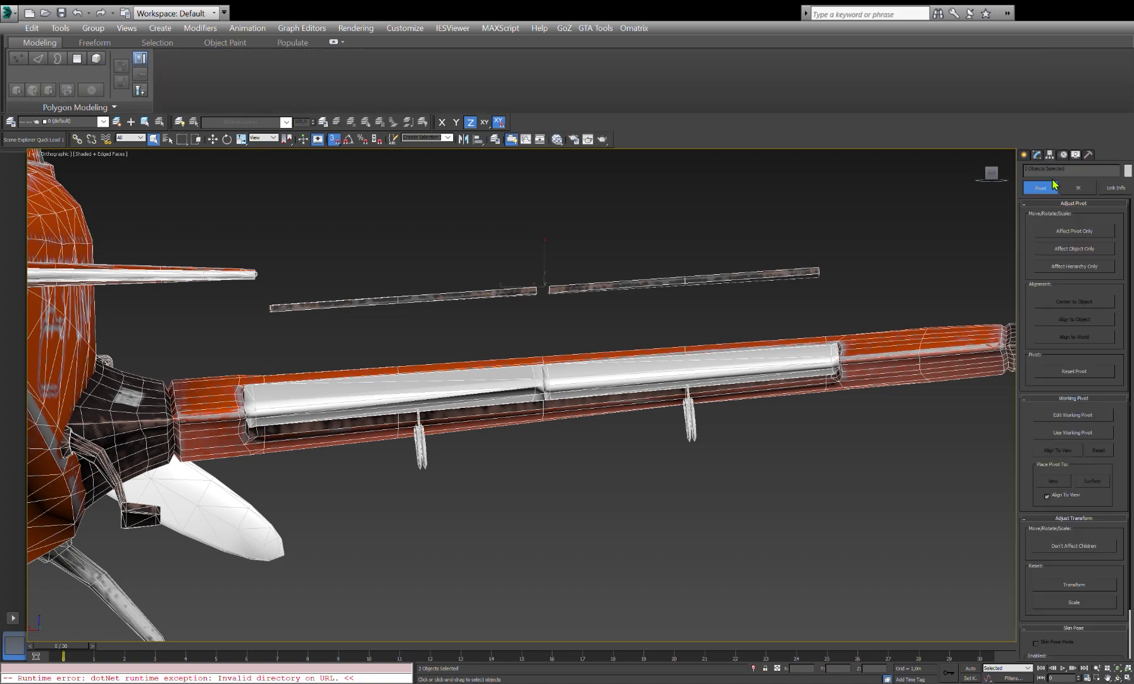
click(1074, 231)
scroll(706, 294, up, 4)
key(e)
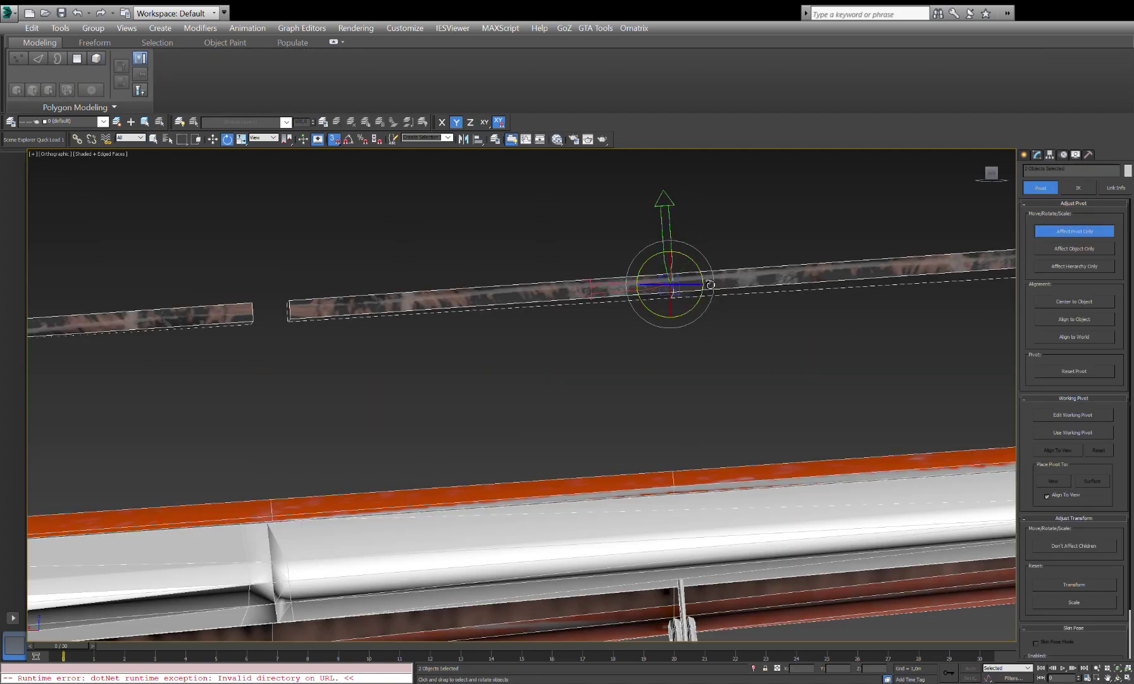
alt+middle_drag(710, 284, 727, 288)
key(l)
mouse_move(758, 241)
middle_down()
mouse_move(818, 243)
mouse_move(610, 316)
middle_up()
scroll(775, 282, up, 2)
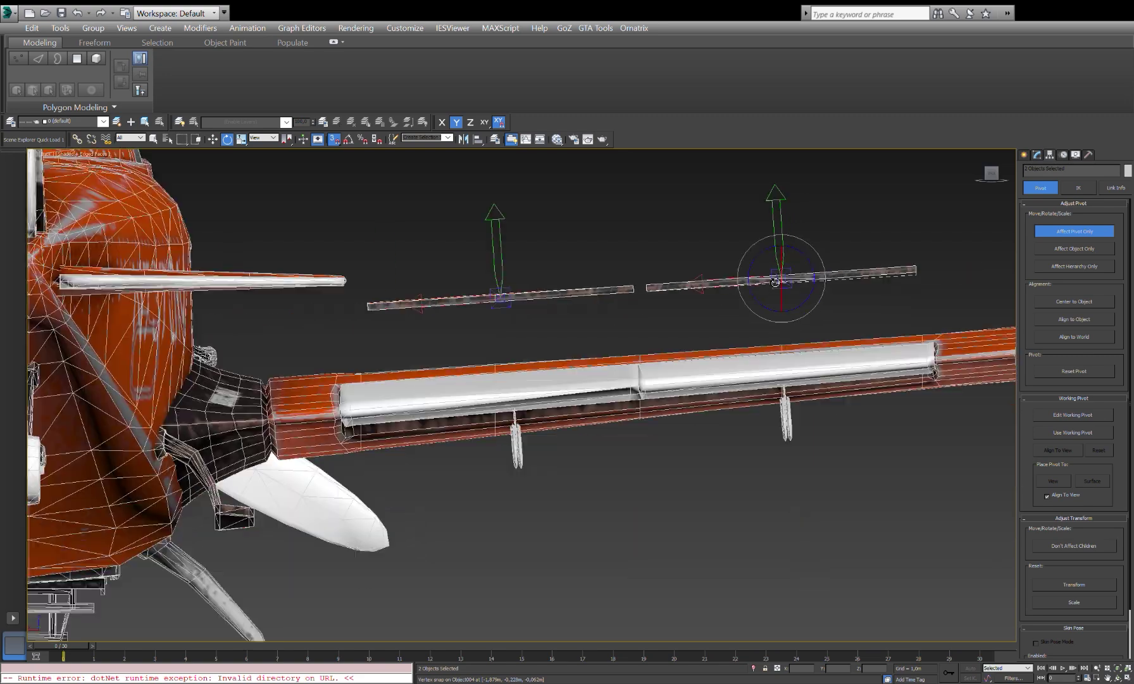
key(t)
scroll(842, 323, up, 2)
middle_drag(861, 294, 907, 167)
key(w)
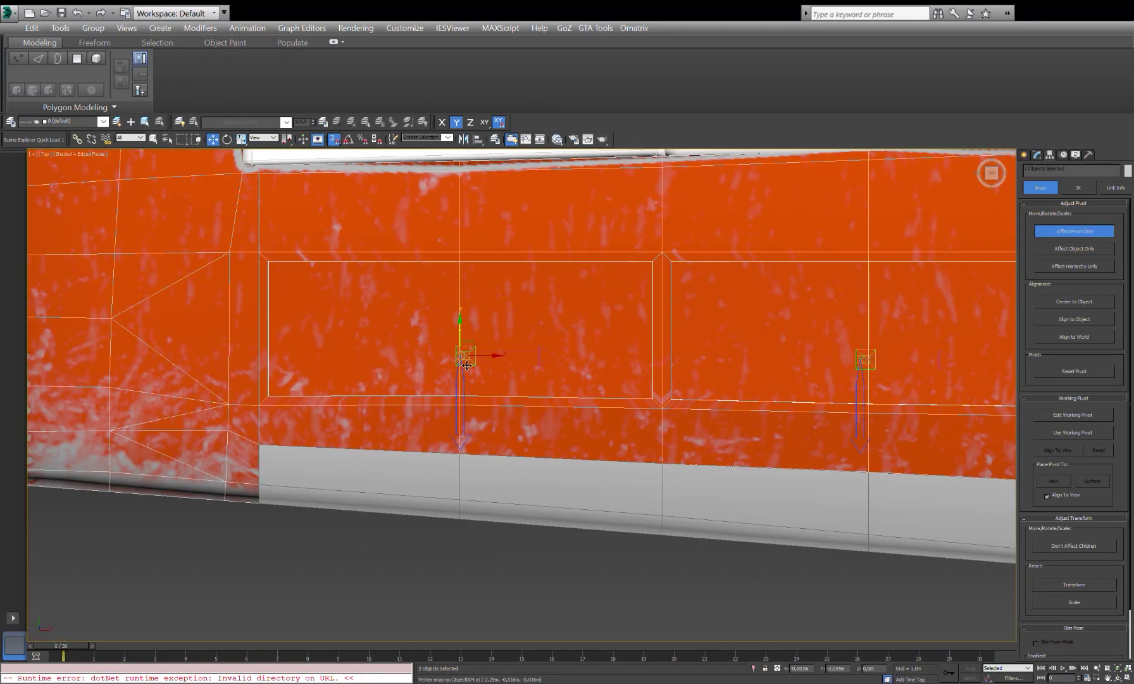
drag(467, 365, 467, 400)
Step: Select Object003 and slide its pivot along the hinge line, constraining to the Z axis
click(861, 392)
scroll(860, 390, up, 3)
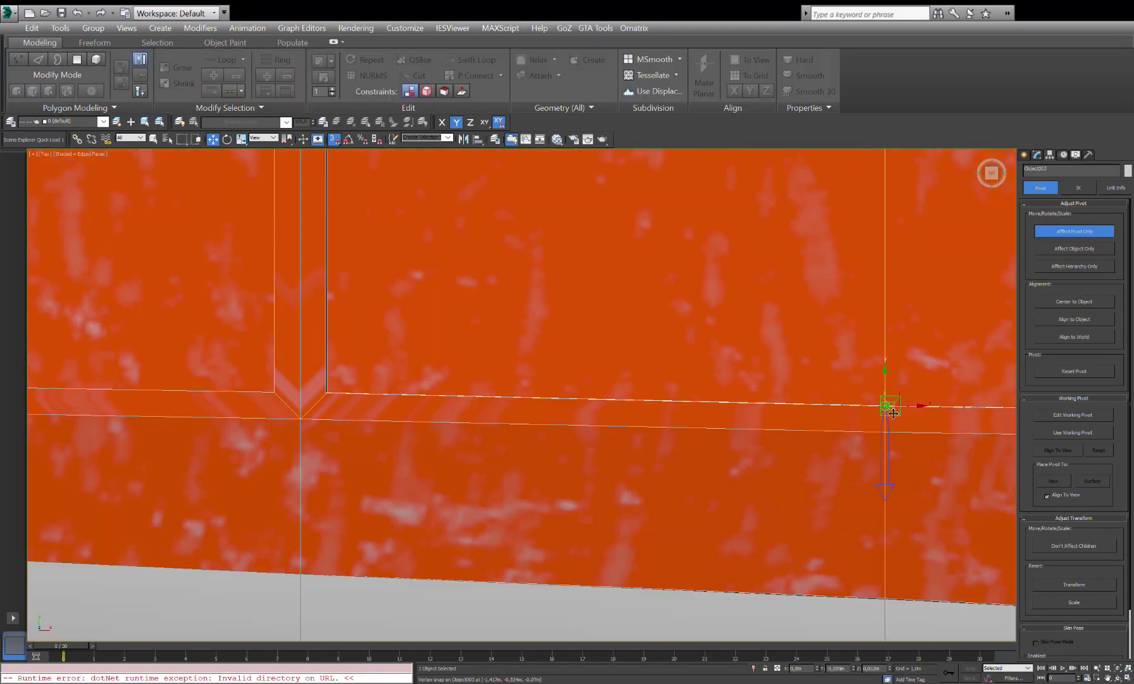
scroll(697, 399, down, 3)
scroll(582, 392, down, 2)
drag(583, 392, 296, 385)
mouse_move(296, 385)
alt+middle_down()
mouse_move(868, 353)
mouse_move(544, 443)
alt+middle_up()
key(F7)
scroll(544, 443, up, 3)
scroll(304, 512, up, 3)
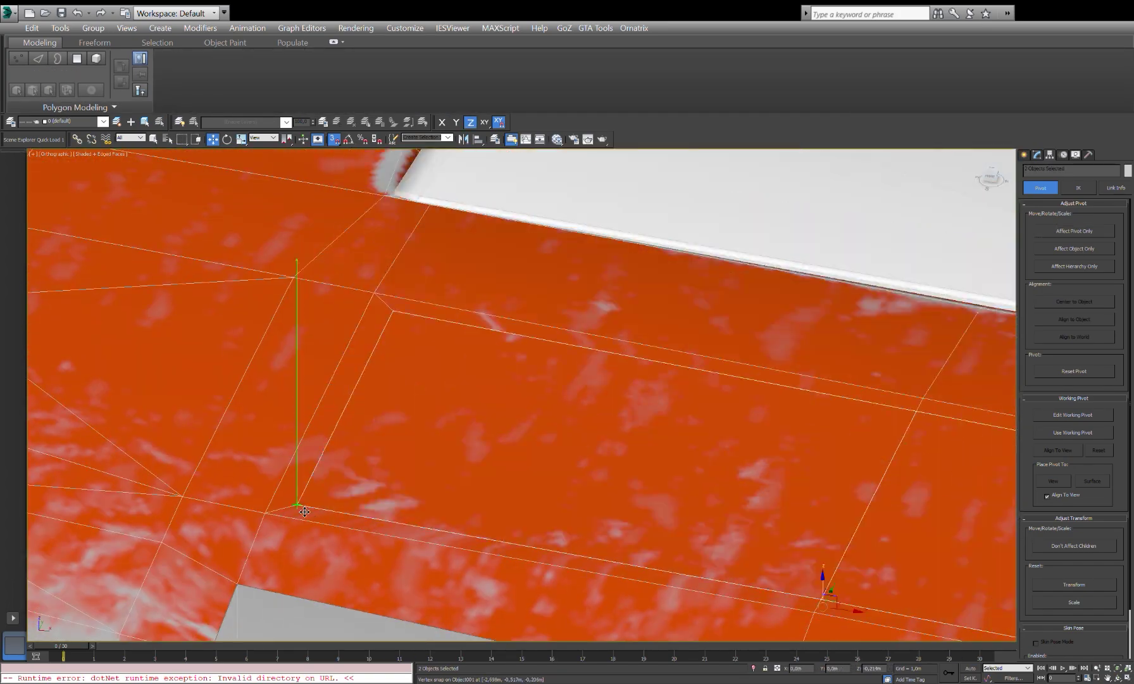
scroll(696, 392, down, 5)
Step: Select the Object003 flap panel and switch to pivot-only editing with Move
click(696, 393)
mouse_move(696, 393)
alt+middle_down()
mouse_move(595, 450)
mouse_move(689, 455)
mouse_move(716, 316)
mouse_move(689, 400)
mouse_move(792, 382)
alt+middle_up()
key(e)
scroll(861, 384, up, 3)
scroll(684, 324, down, 4)
click(688, 400)
scroll(689, 400, up, 3)
key(w)
key(Insert)
scroll(730, 322, up, 2)
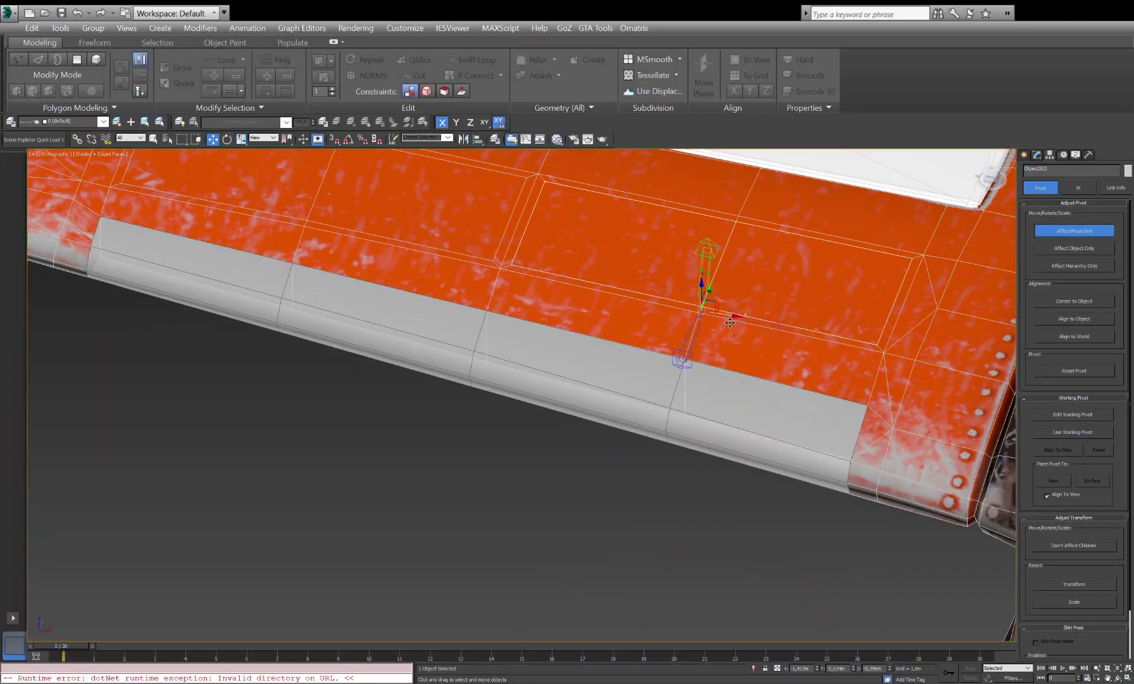
Step: Snap Object003's pivot onto the hinge line, undo it, and turn snapping on
drag(730, 322, 881, 341)
alt+middle_drag(881, 342, 890, 259)
key(e)
key(Insert)
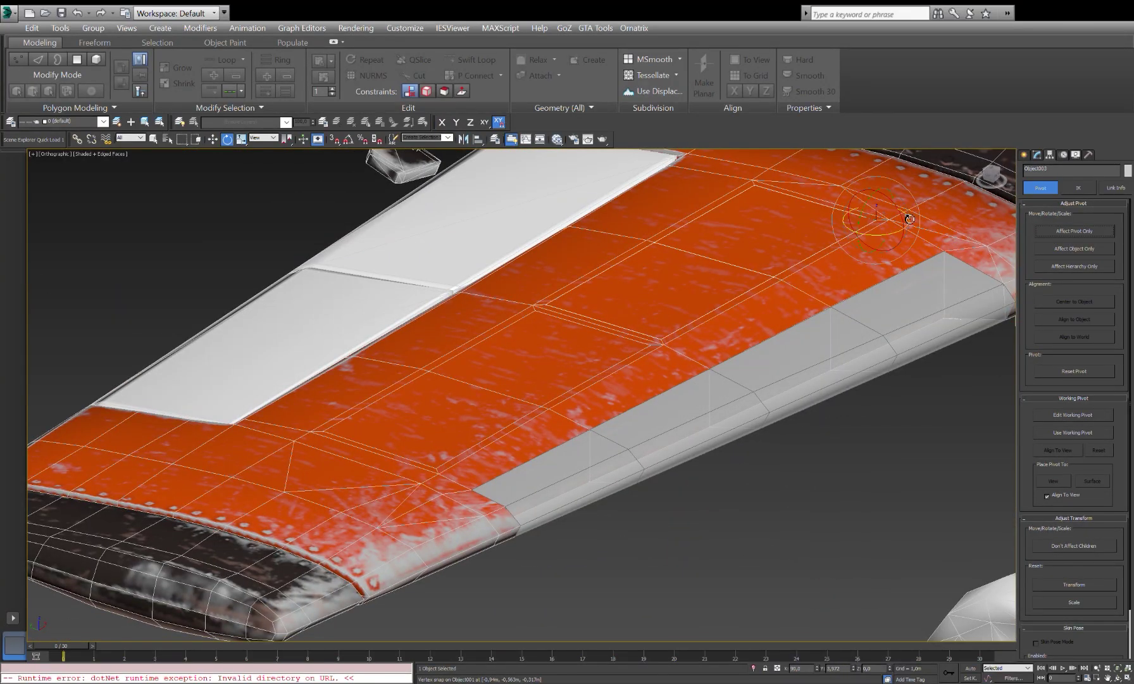
key(ctrl+z)
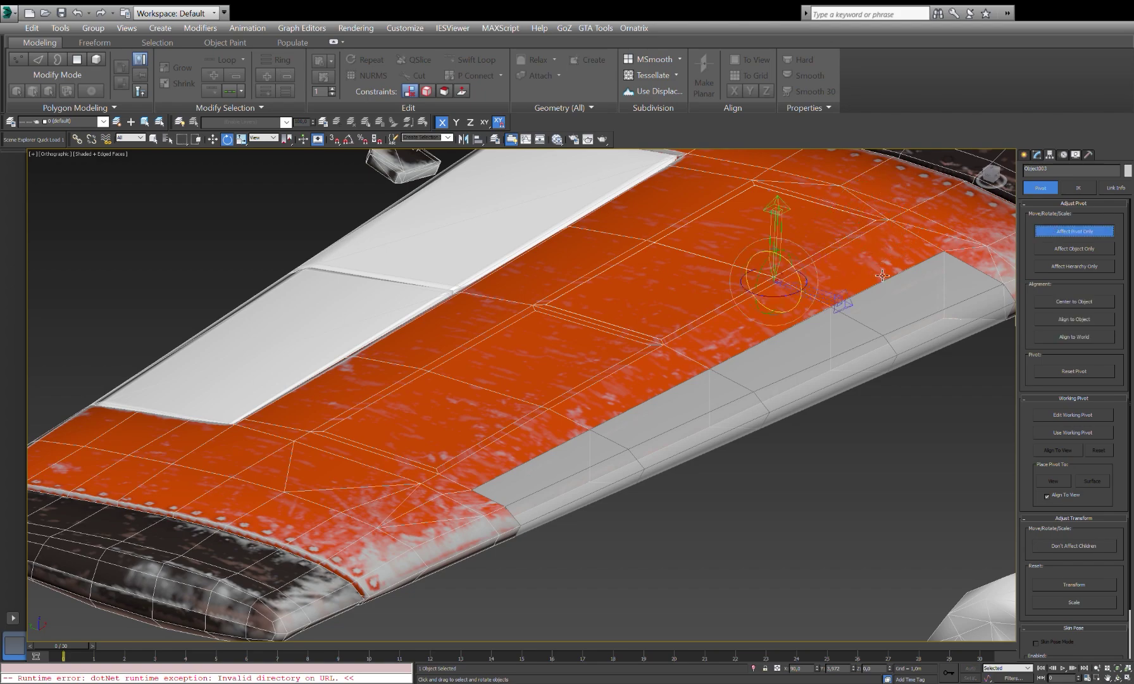
scroll(882, 275, up, 5)
key(s)
key(Insert)
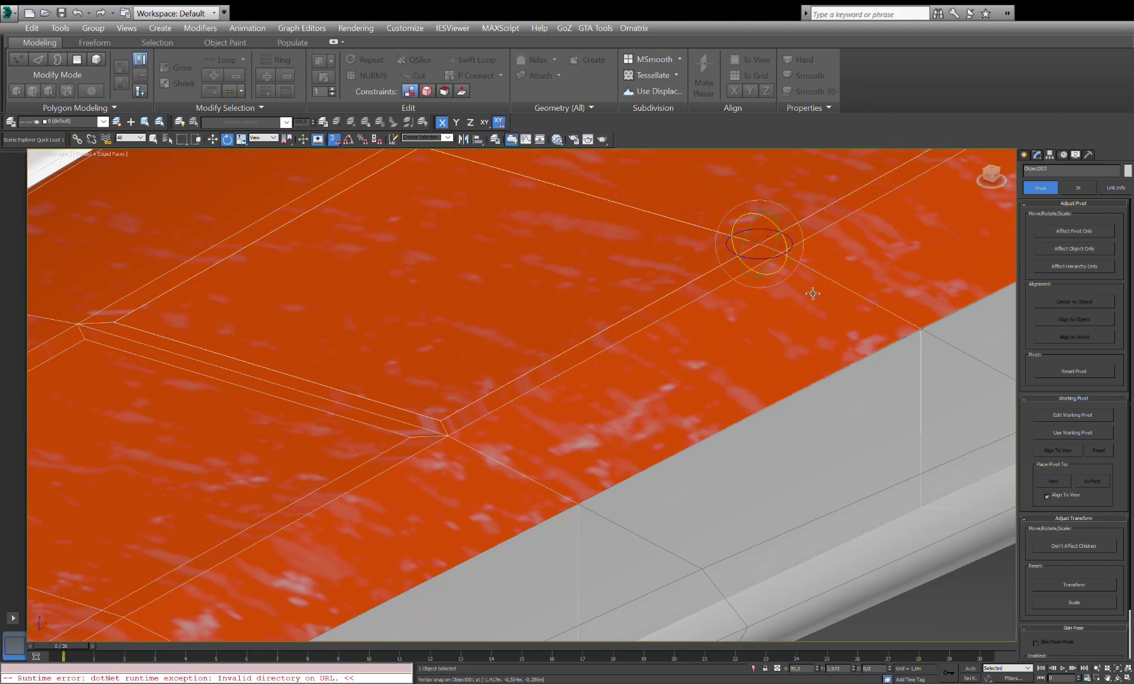